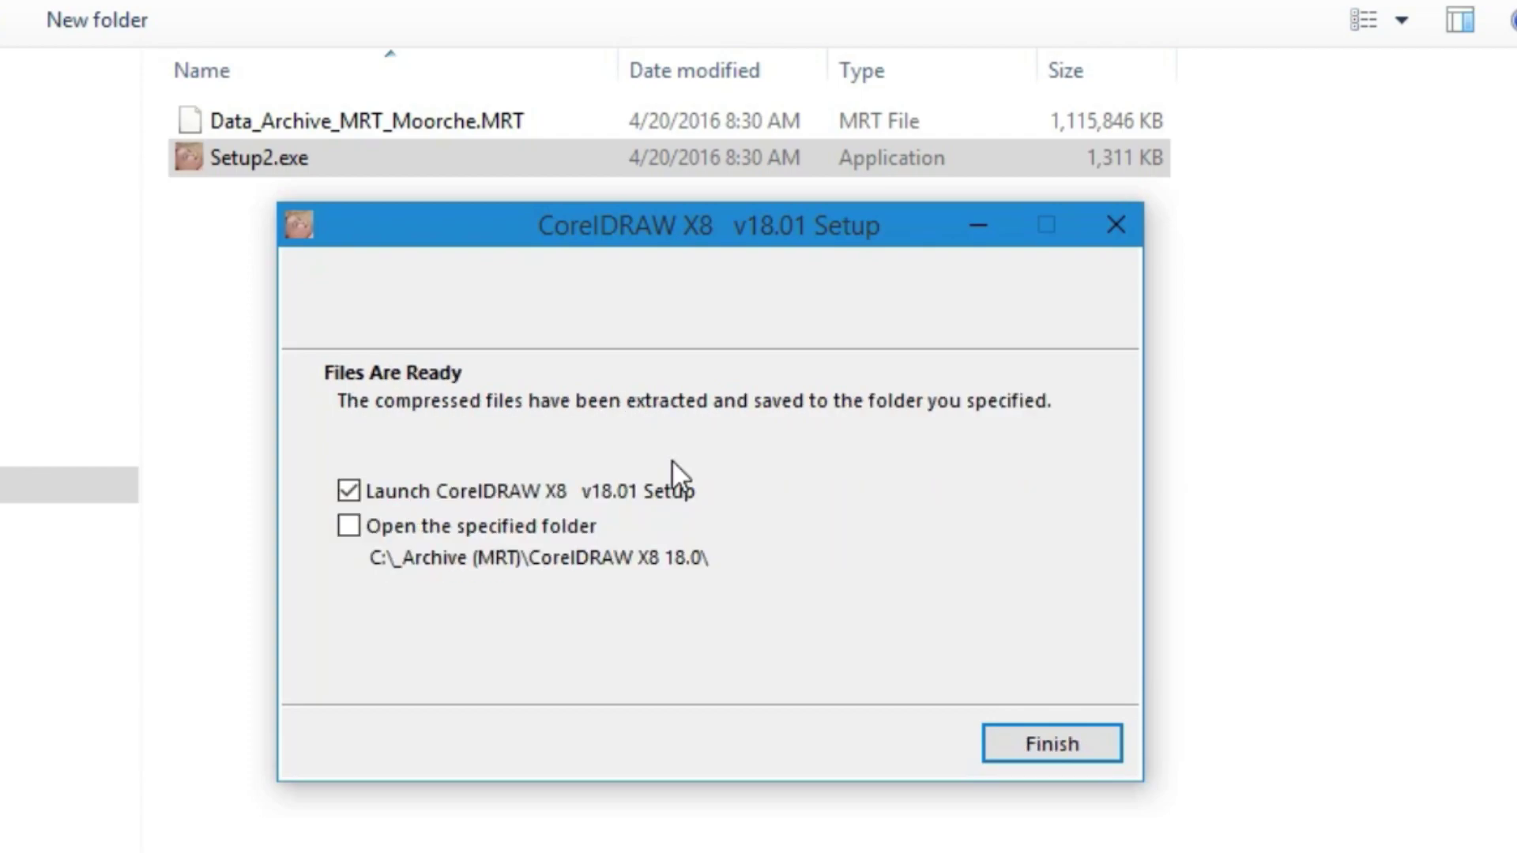
Step: Launch CorelDRAW X8 setup and try a typical installation, accepting the license terms and keeping the prefilled registration details
click(1017, 757)
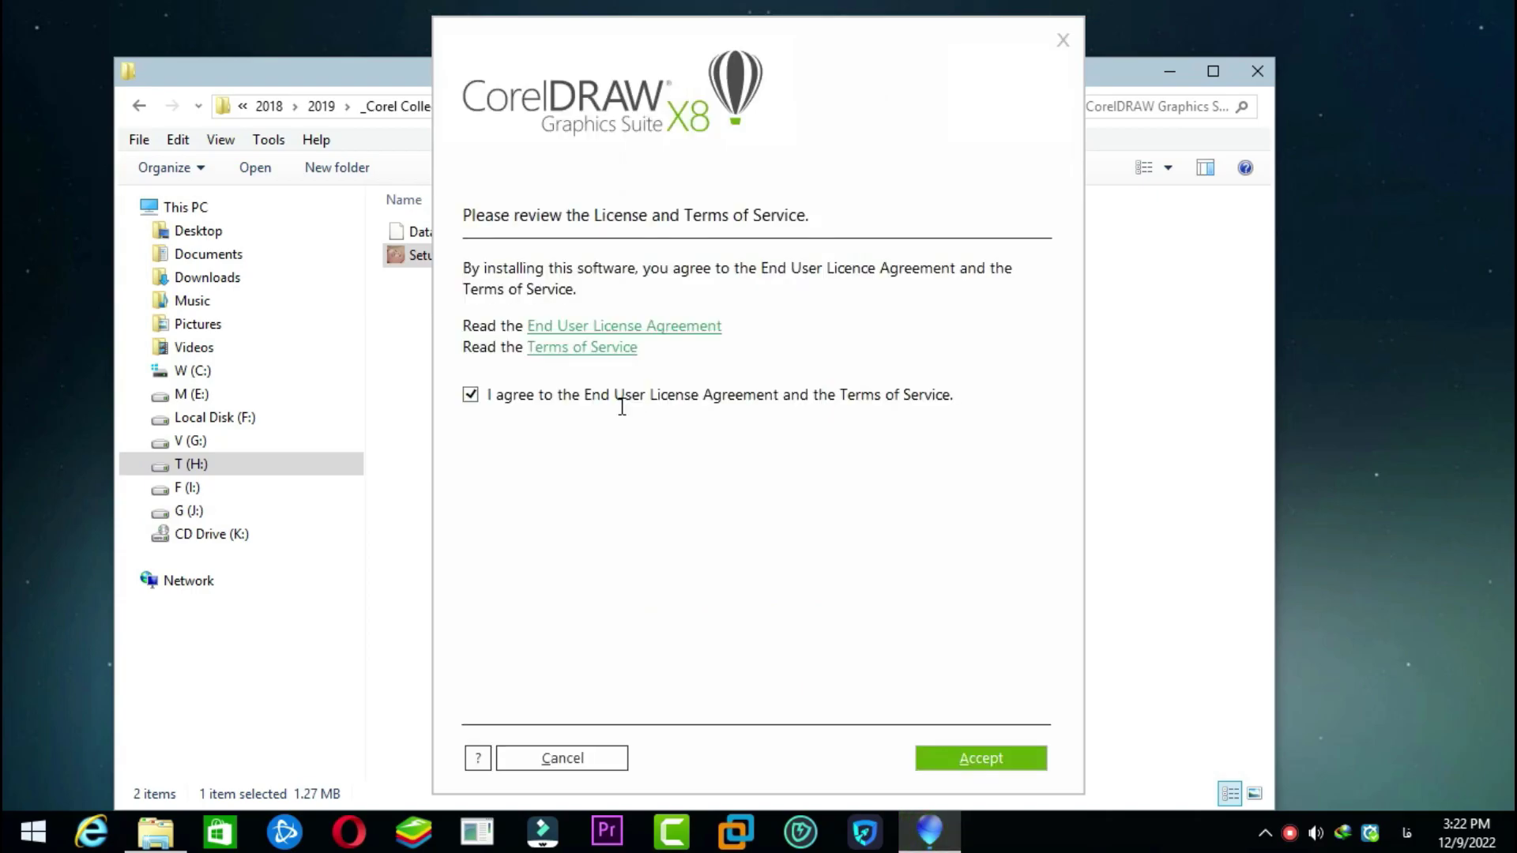
click(1018, 763)
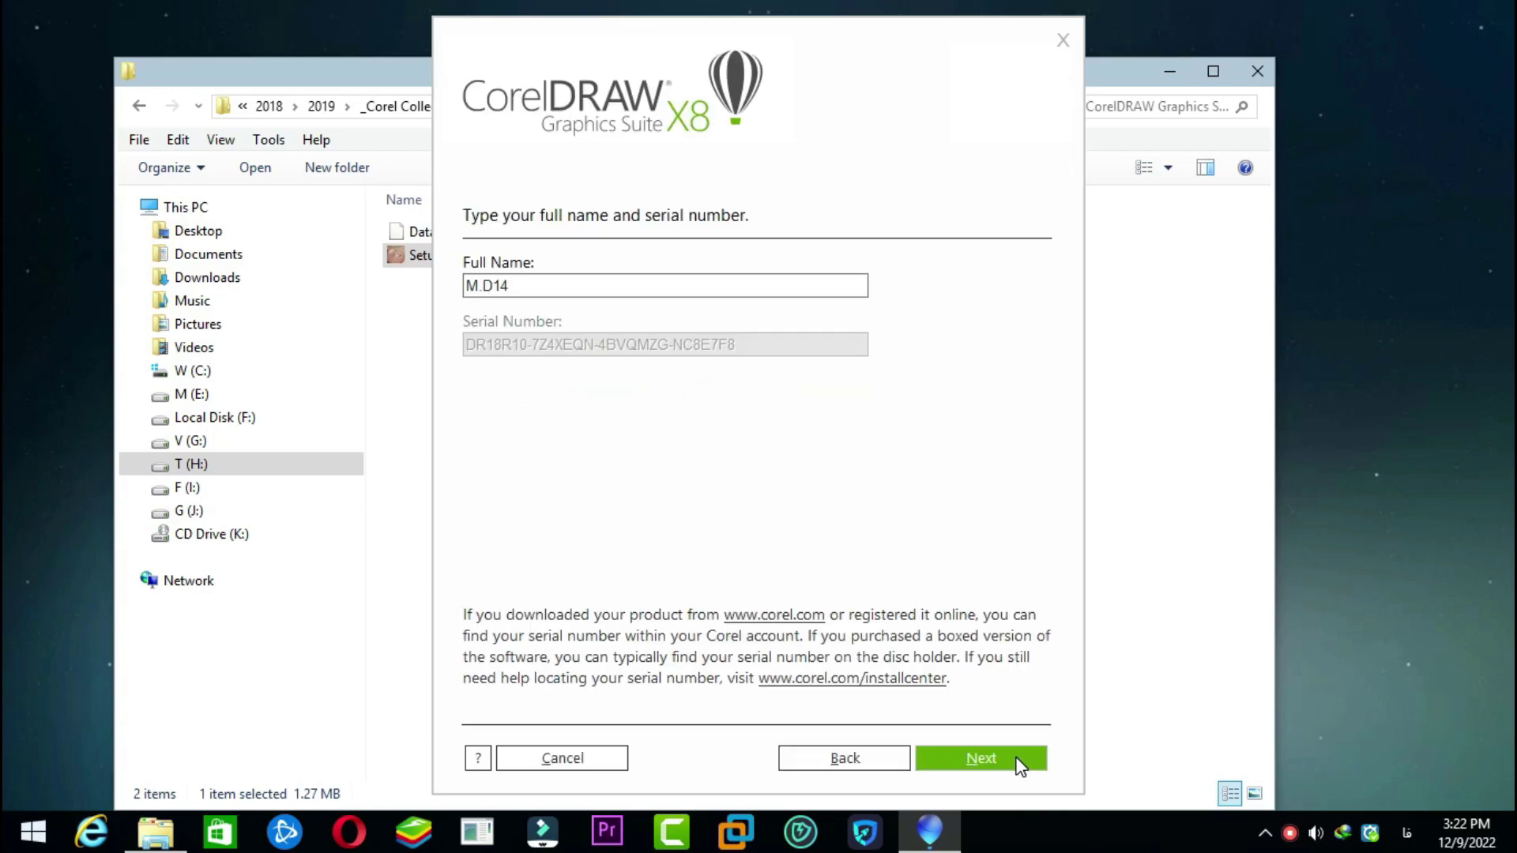
click(1020, 762)
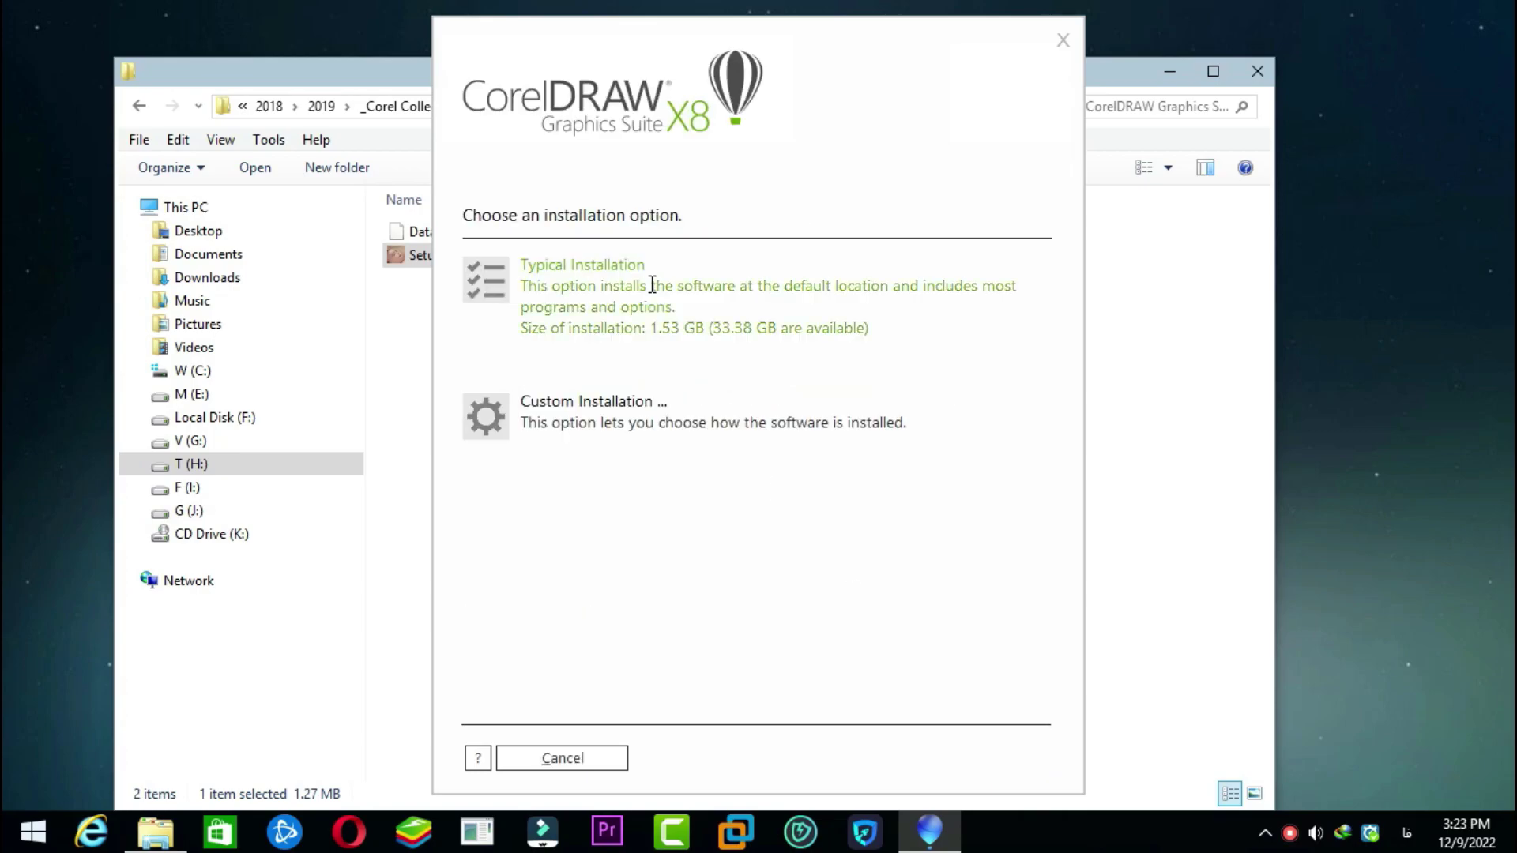
click(619, 268)
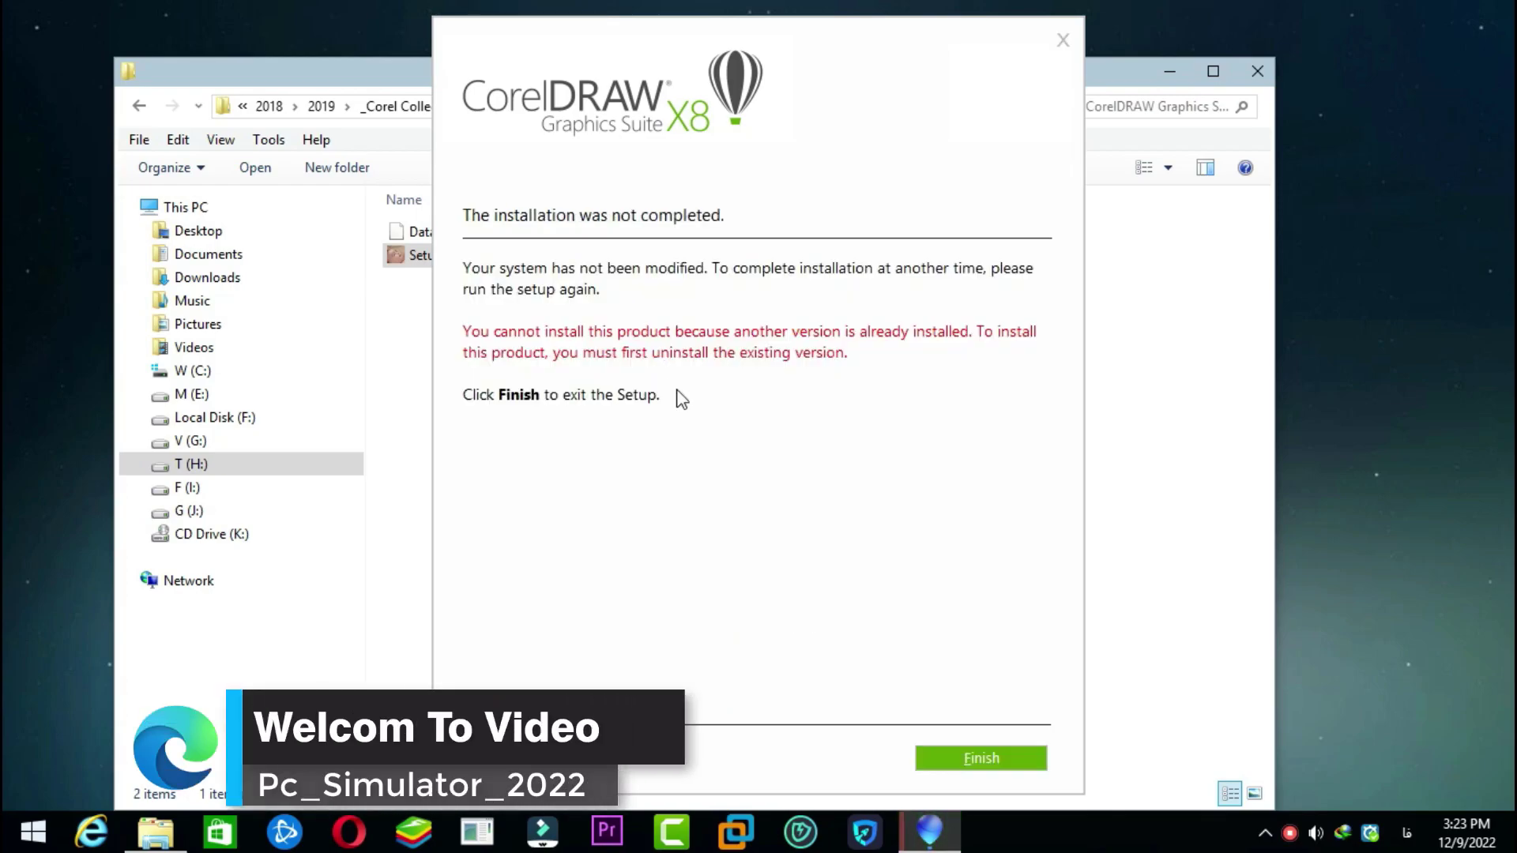
click(979, 759)
Step: Open the VC redistributables folder at C:\_Archive (MRT)\CorelDRAW X8 18.0\x64\Redist\VC
click(139, 107)
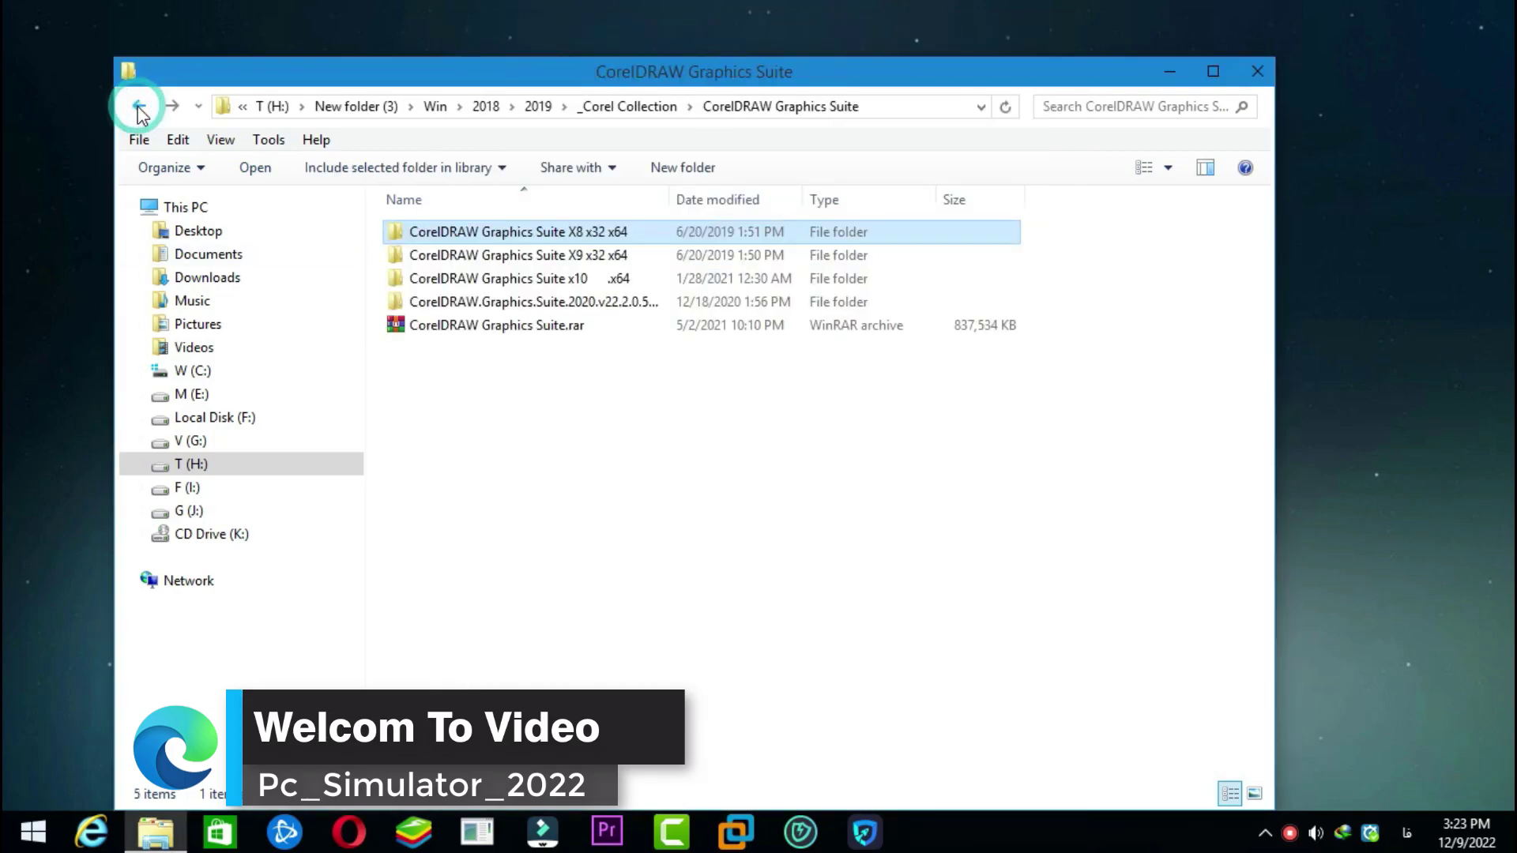
click(138, 107)
click(140, 111)
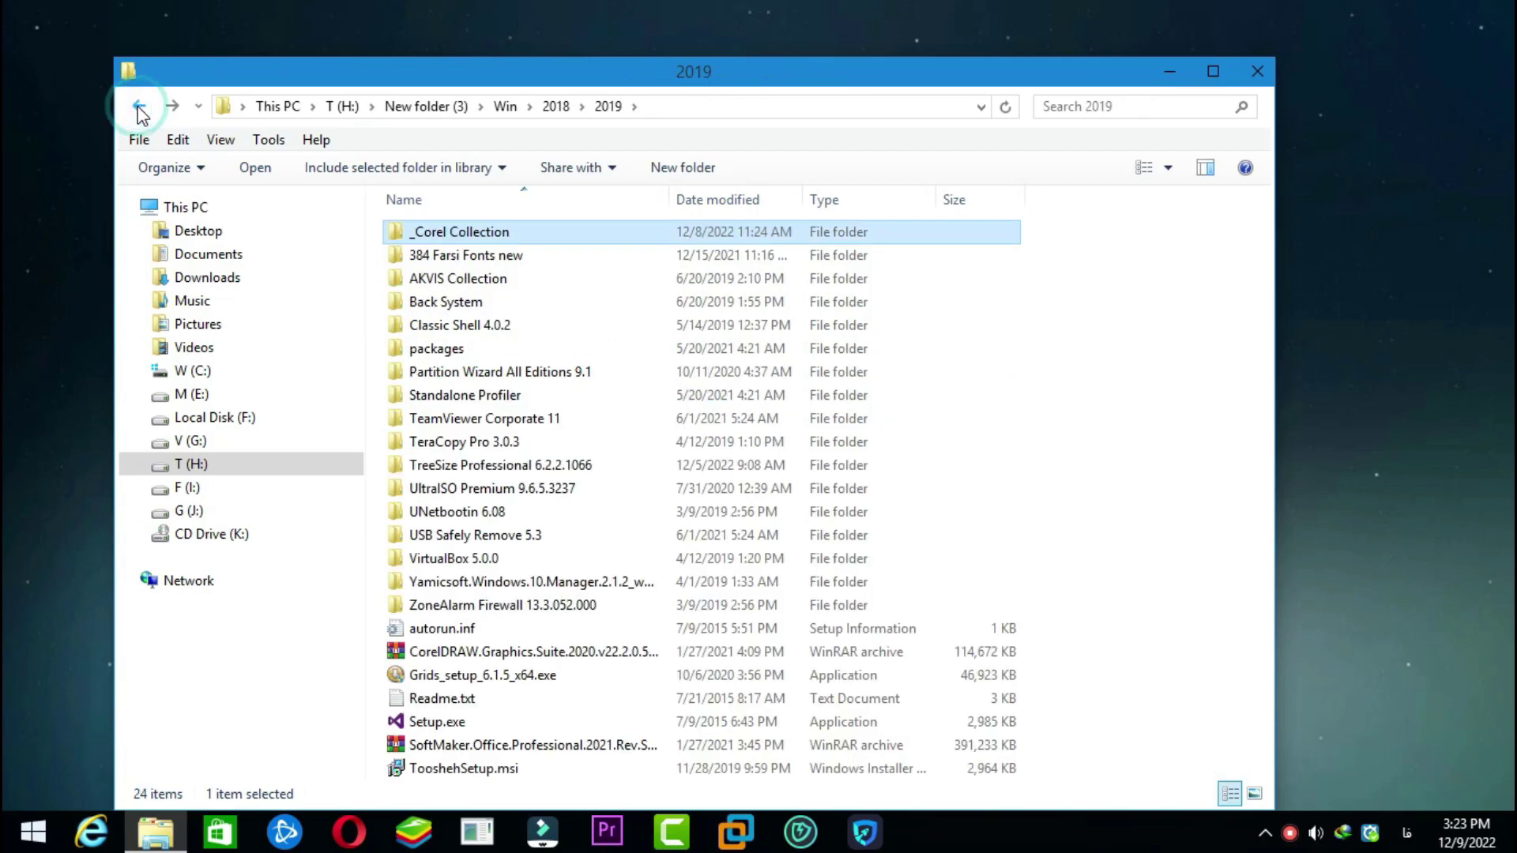
click(193, 371)
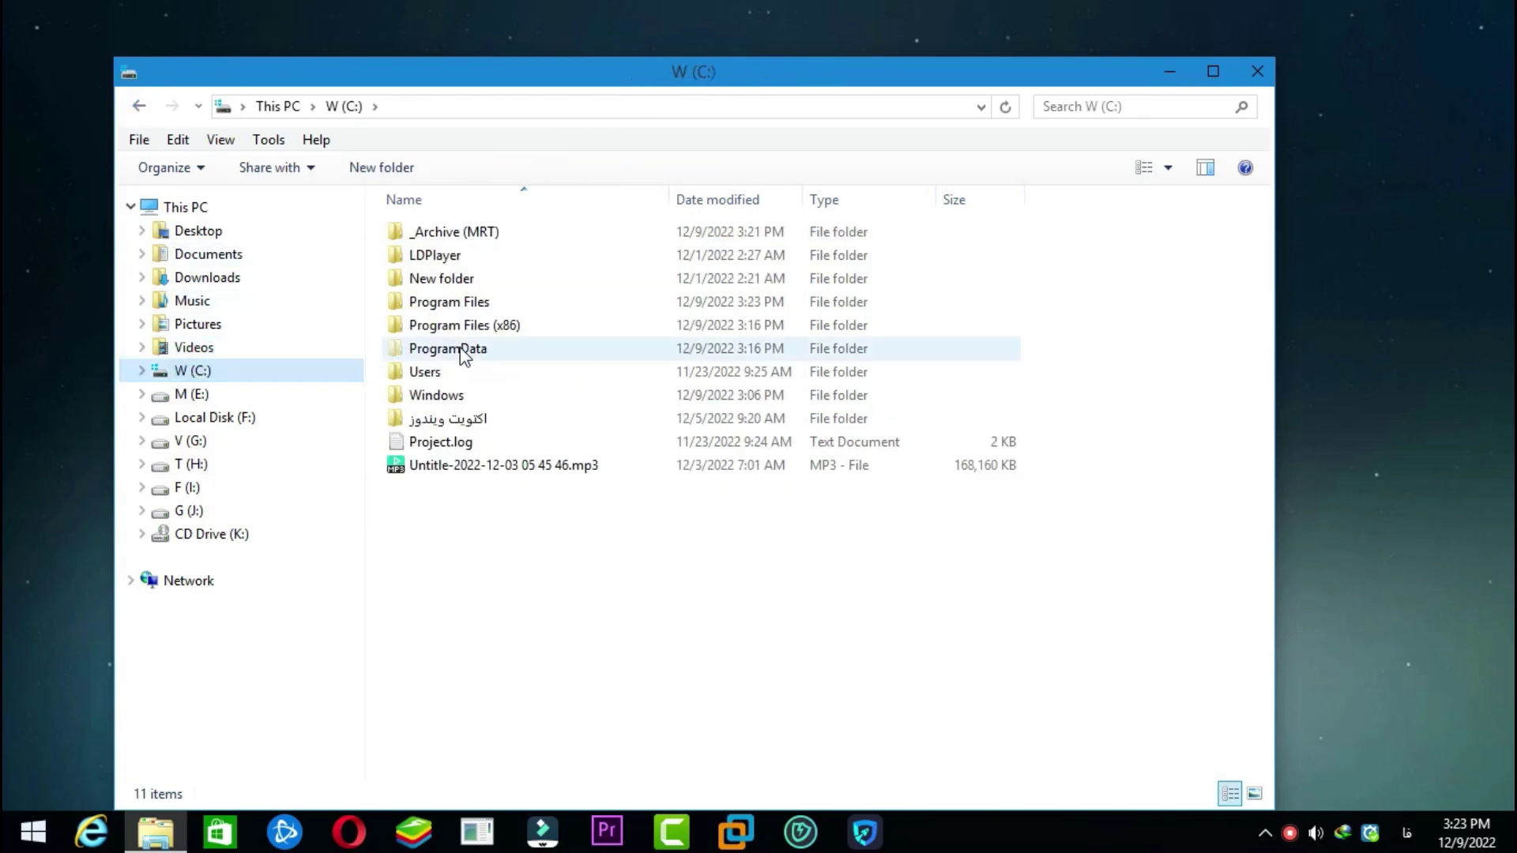
double_click(449, 232)
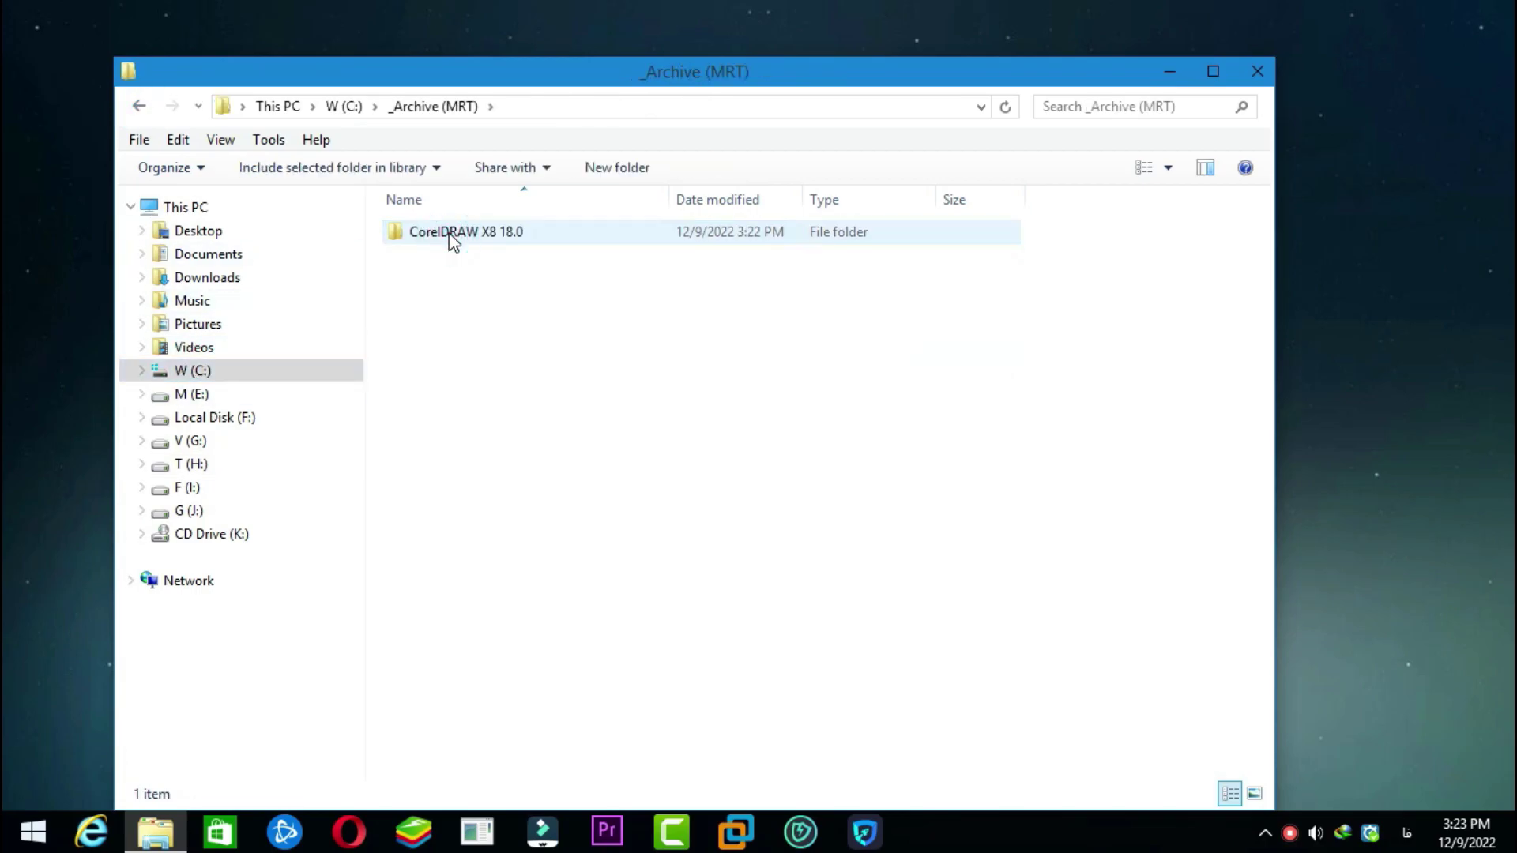
double_click(449, 235)
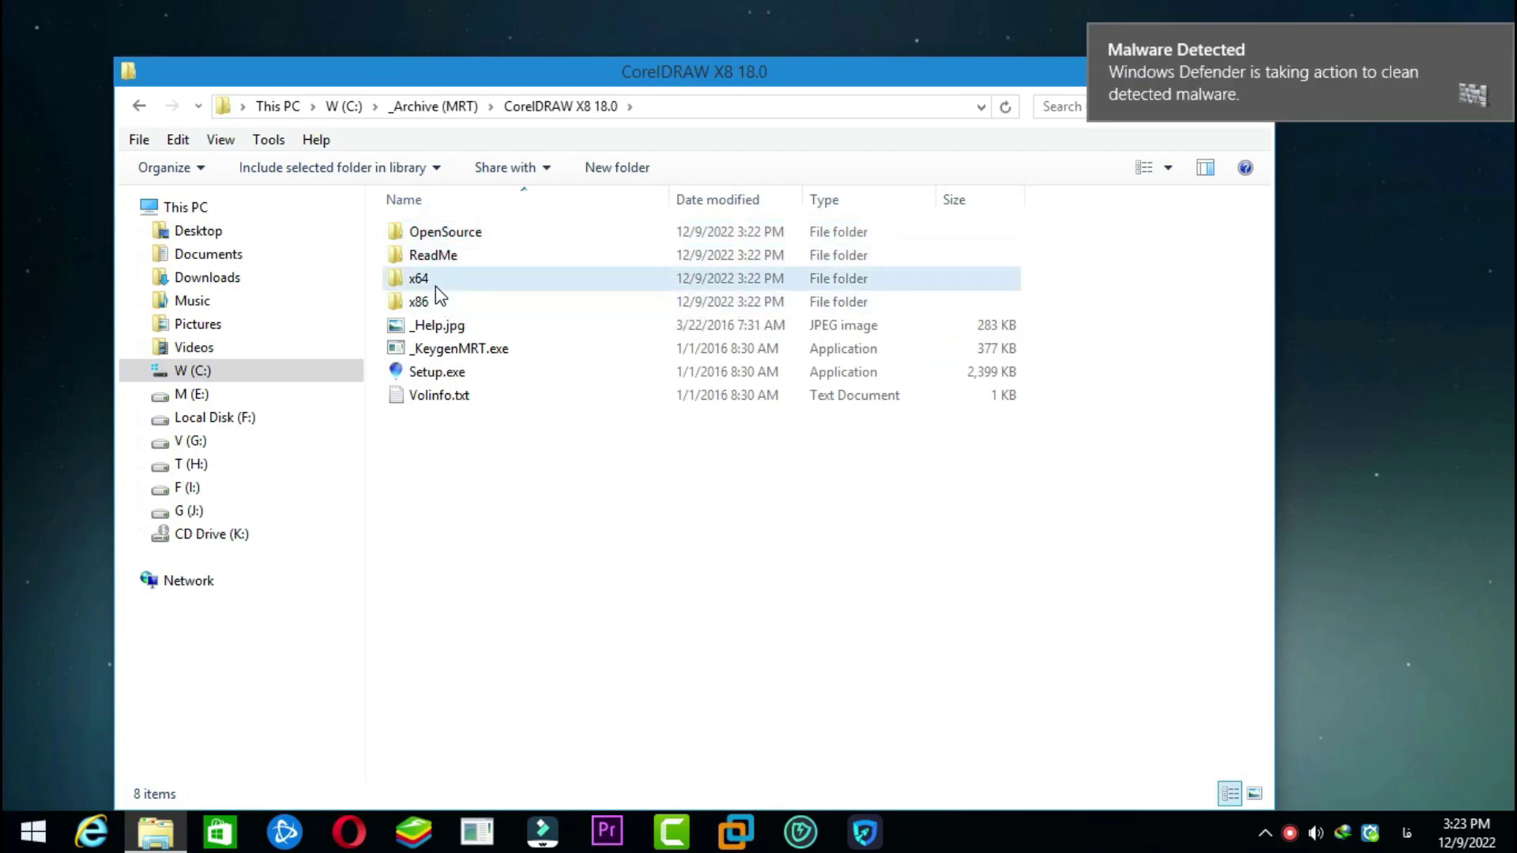
double_click(435, 282)
double_click(430, 303)
double_click(431, 256)
Step: Try to install the Microsoft Visual C++ 2015 Redistributable (x64) from vcredist_x64.exe, agreeing to its license terms
double_click(431, 233)
click(600, 508)
click(853, 545)
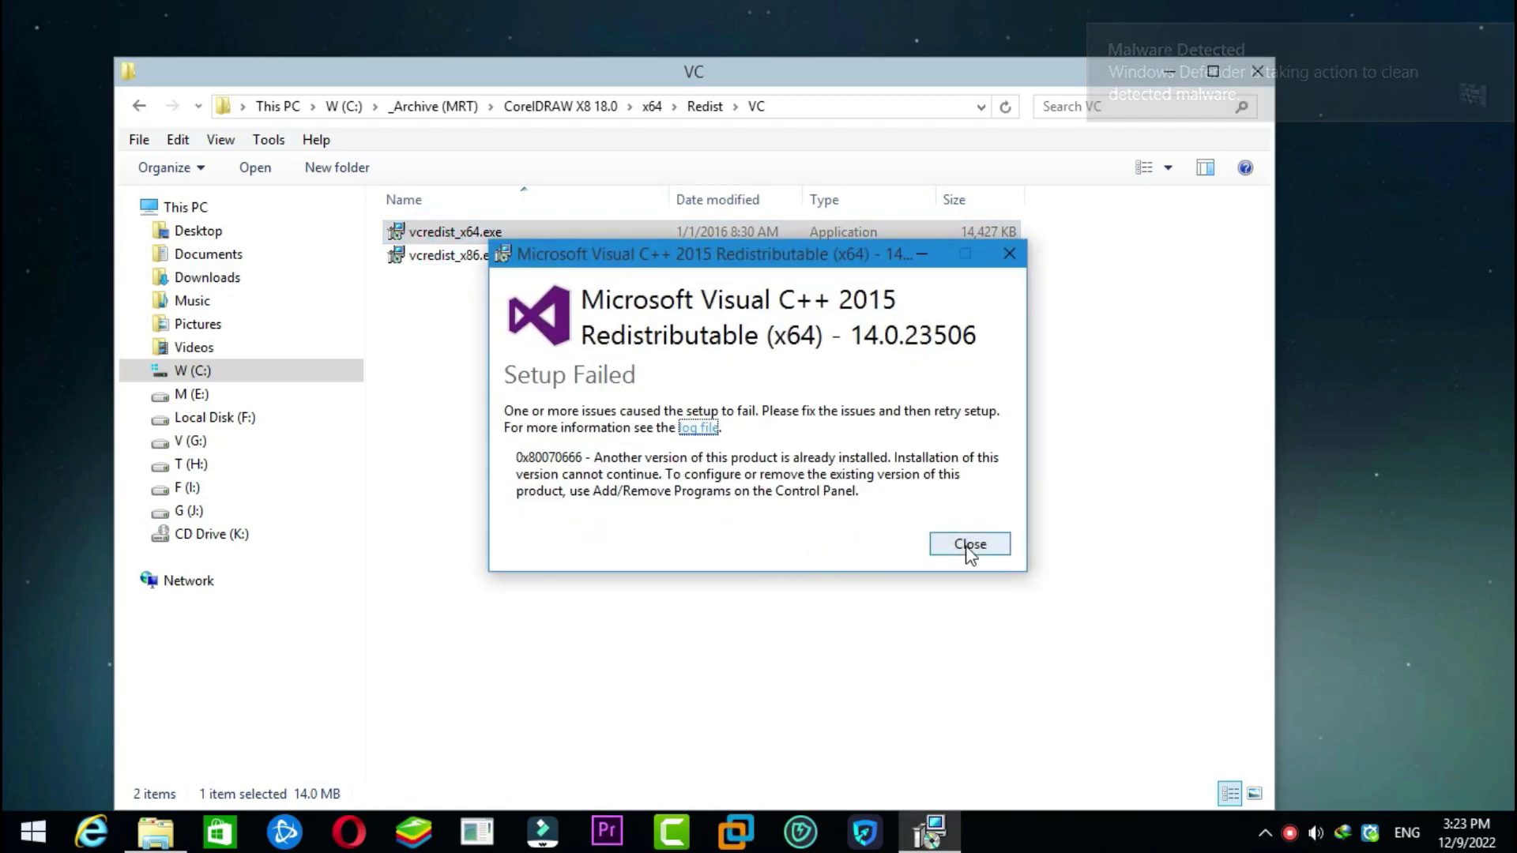
click(967, 545)
Step: Go to Control Panel and open Programs and Features
click(795, 106)
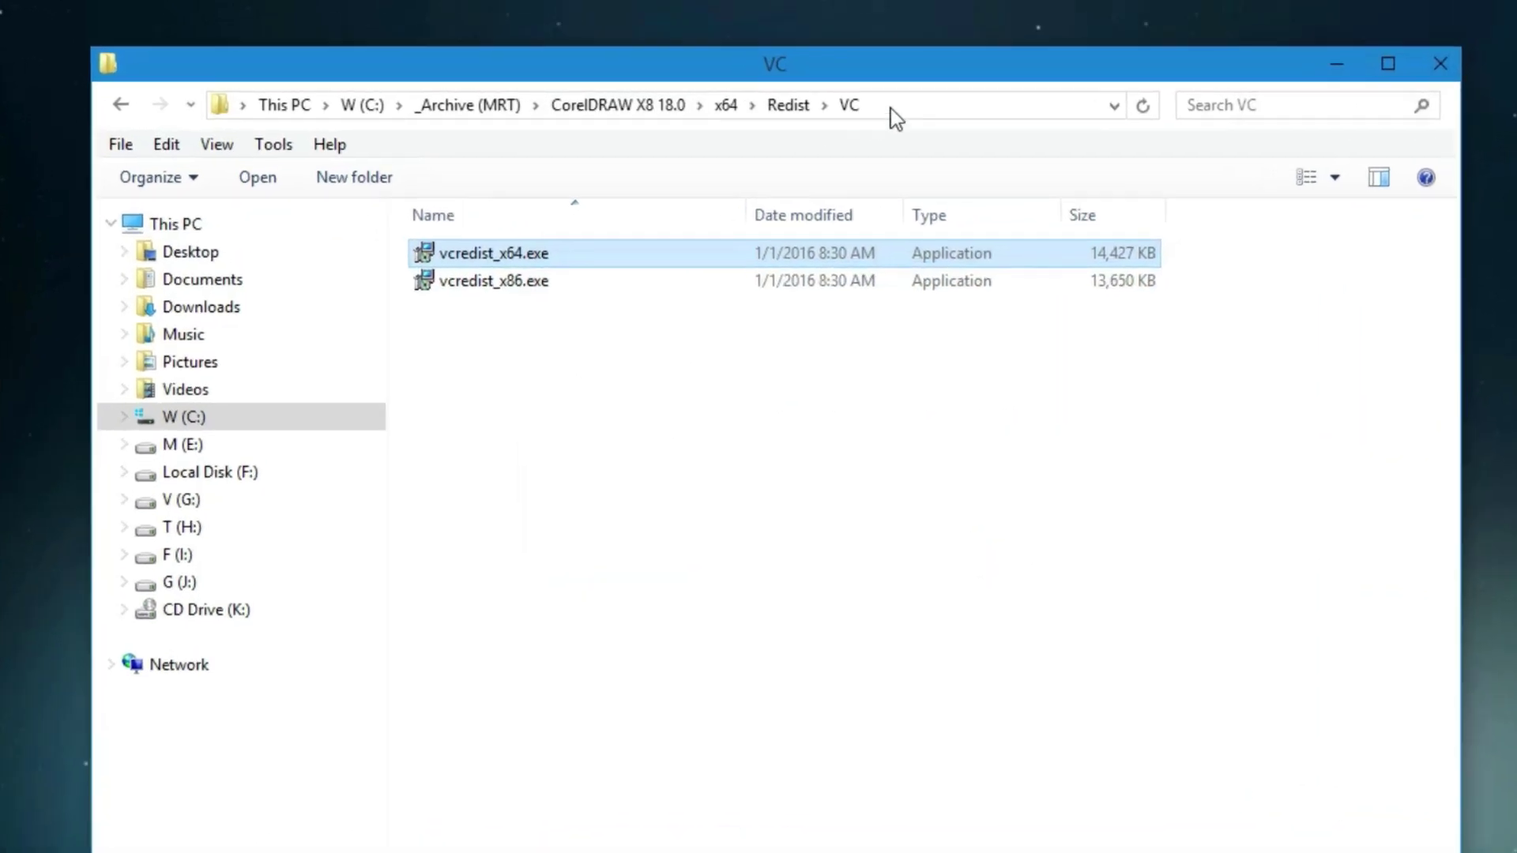
text(c)
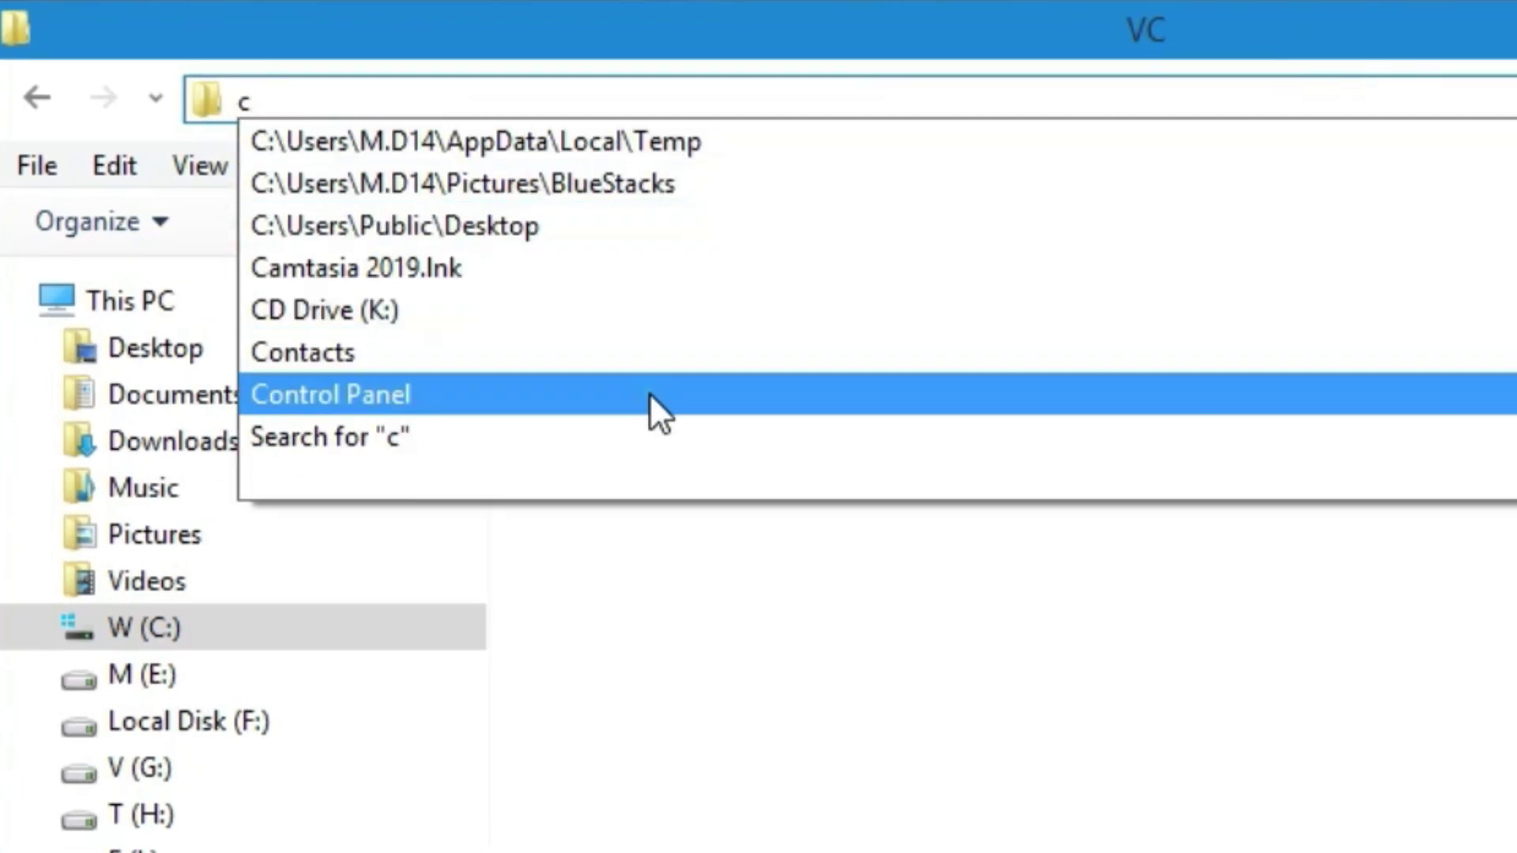
click(647, 393)
click(510, 644)
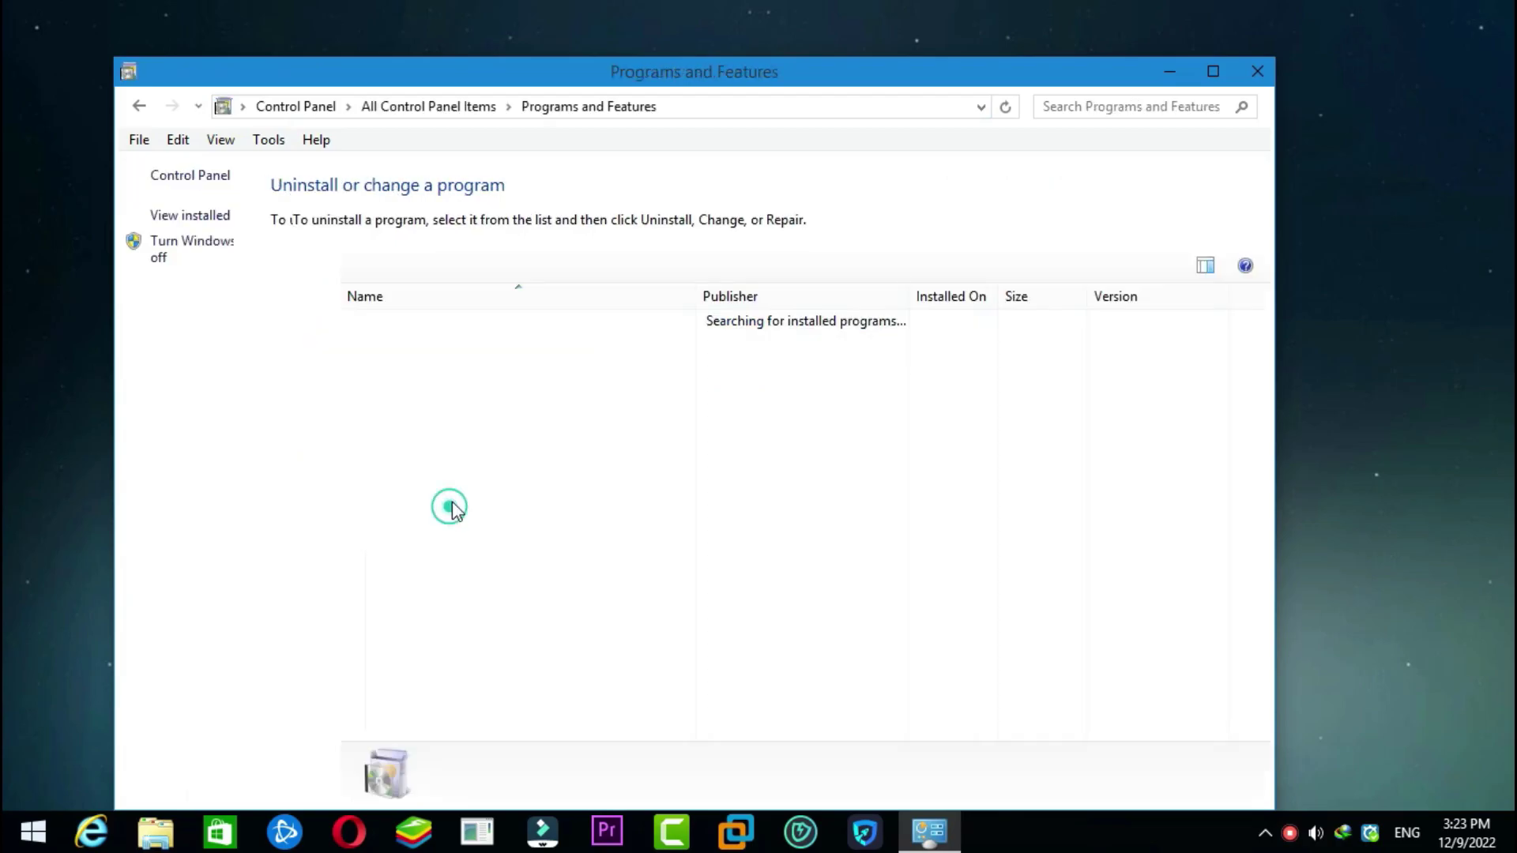
Step: Uninstall the Microsoft Visual C++ 2015-2019 Redistributable (x86) and close its setup window
scroll(527, 606, down, 3)
scroll(452, 471, down, 5)
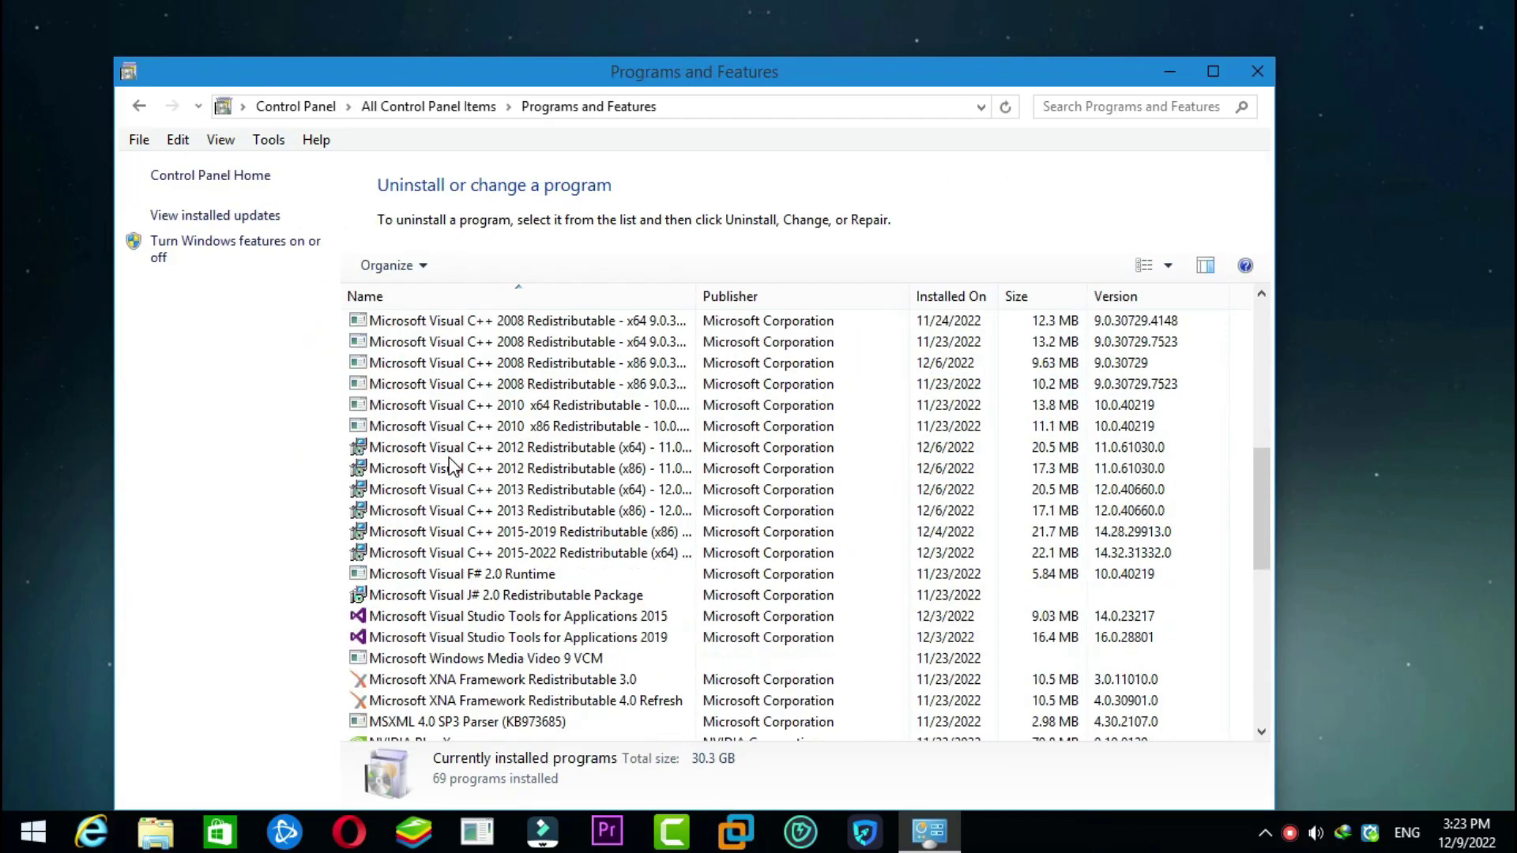
right_click(488, 541)
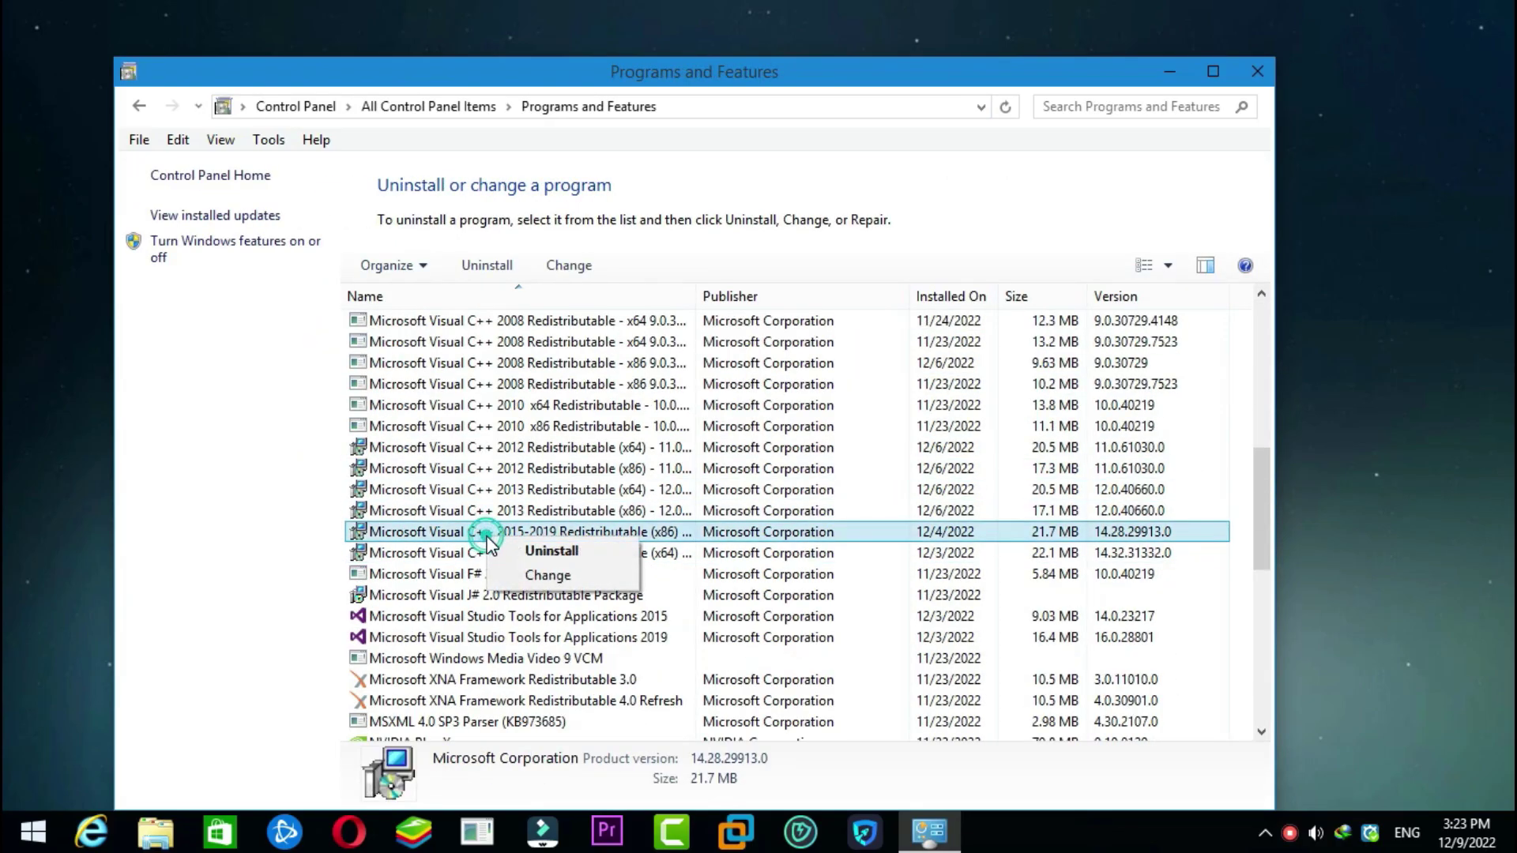
click(547, 575)
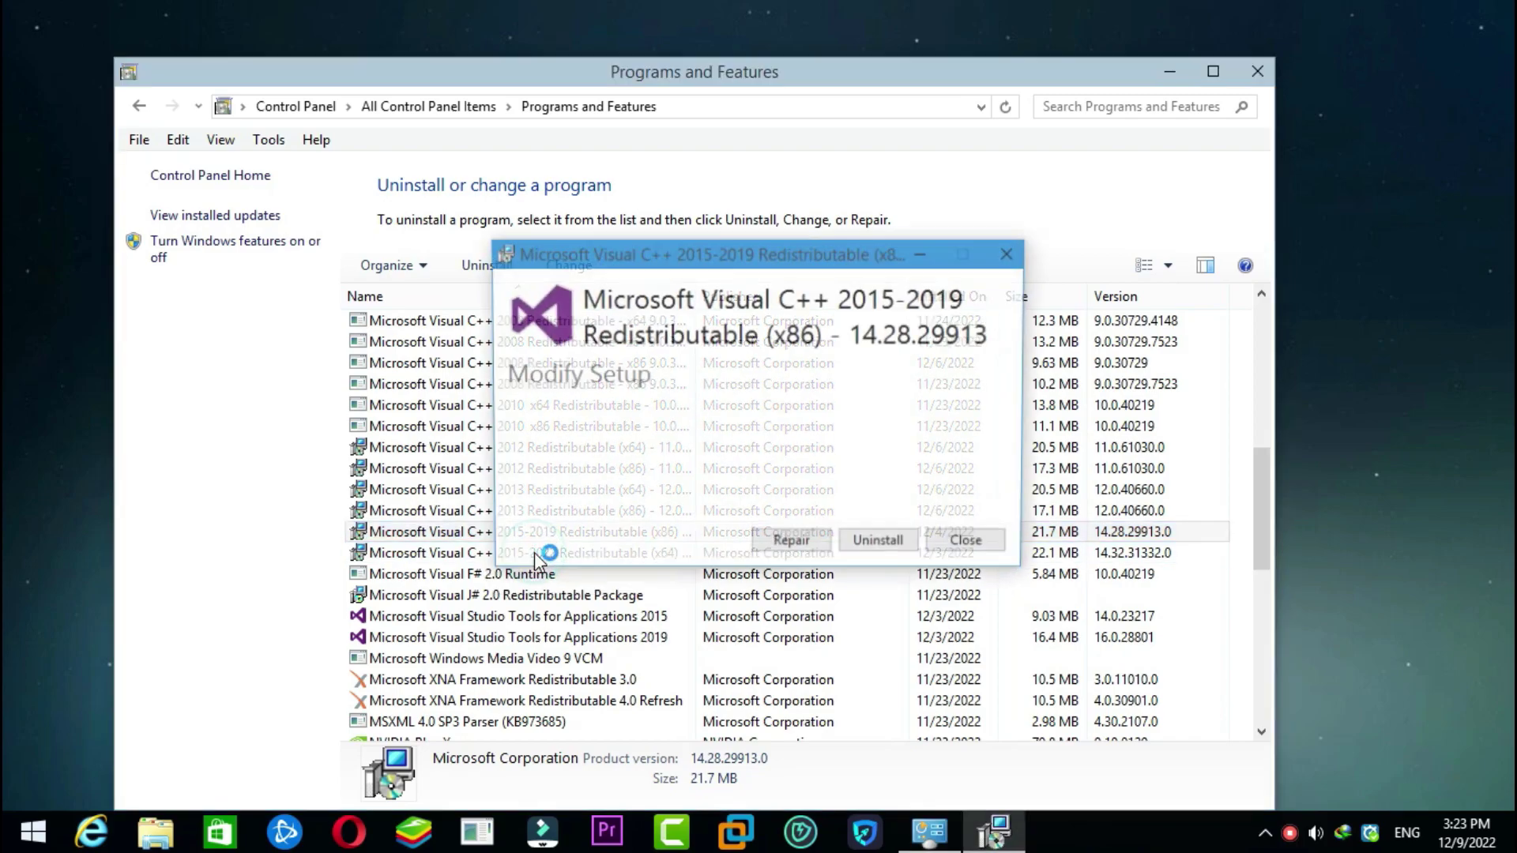
click(874, 550)
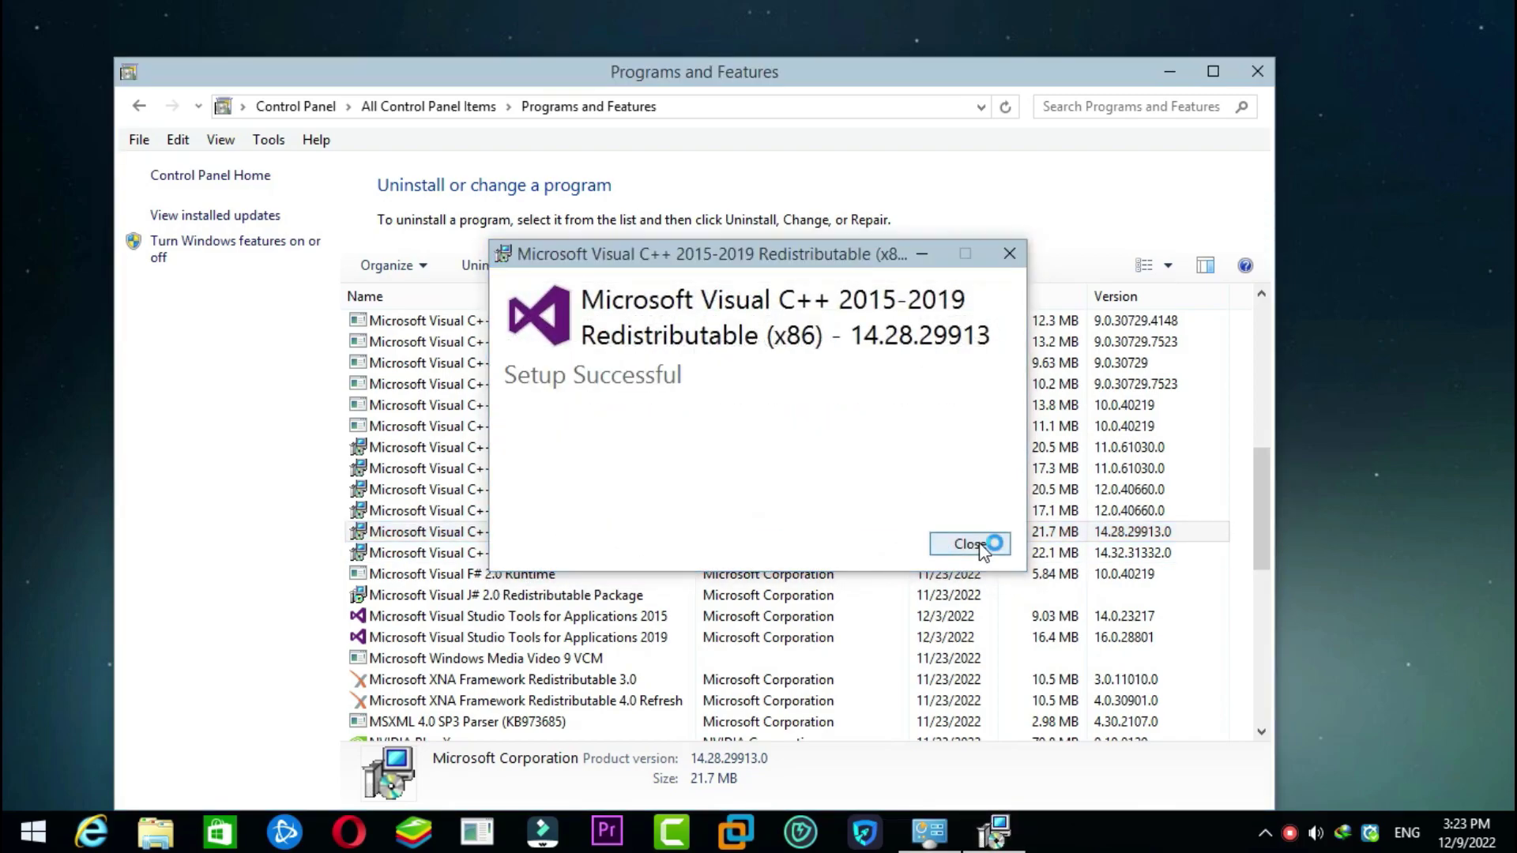
click(971, 544)
Step: Uninstall the Microsoft Visual C++ 2015-2022 Redistributable (x64) and close its setup window
double_click(627, 532)
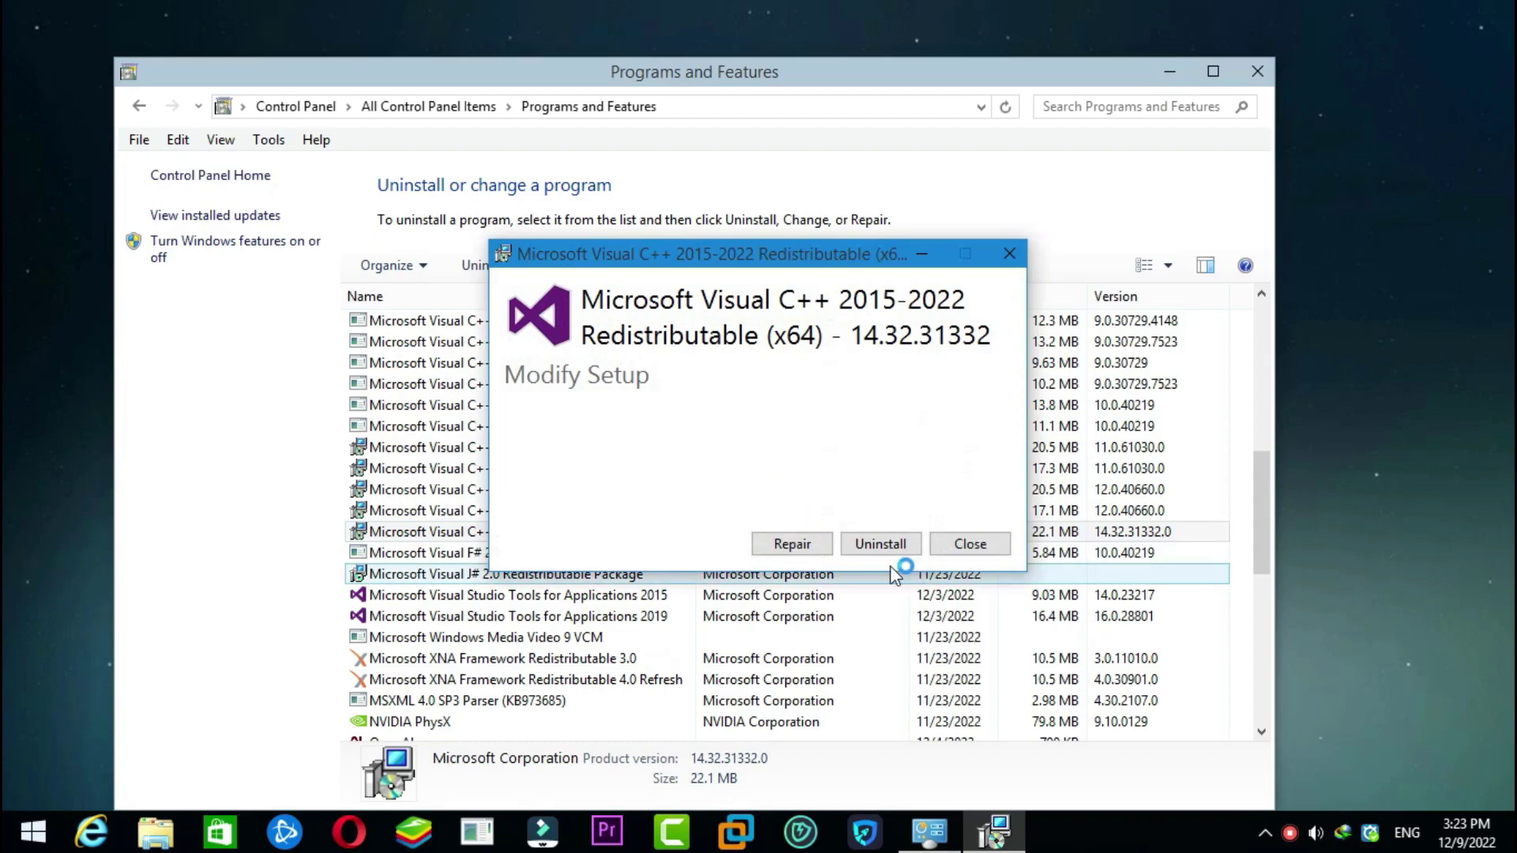
click(871, 546)
click(969, 542)
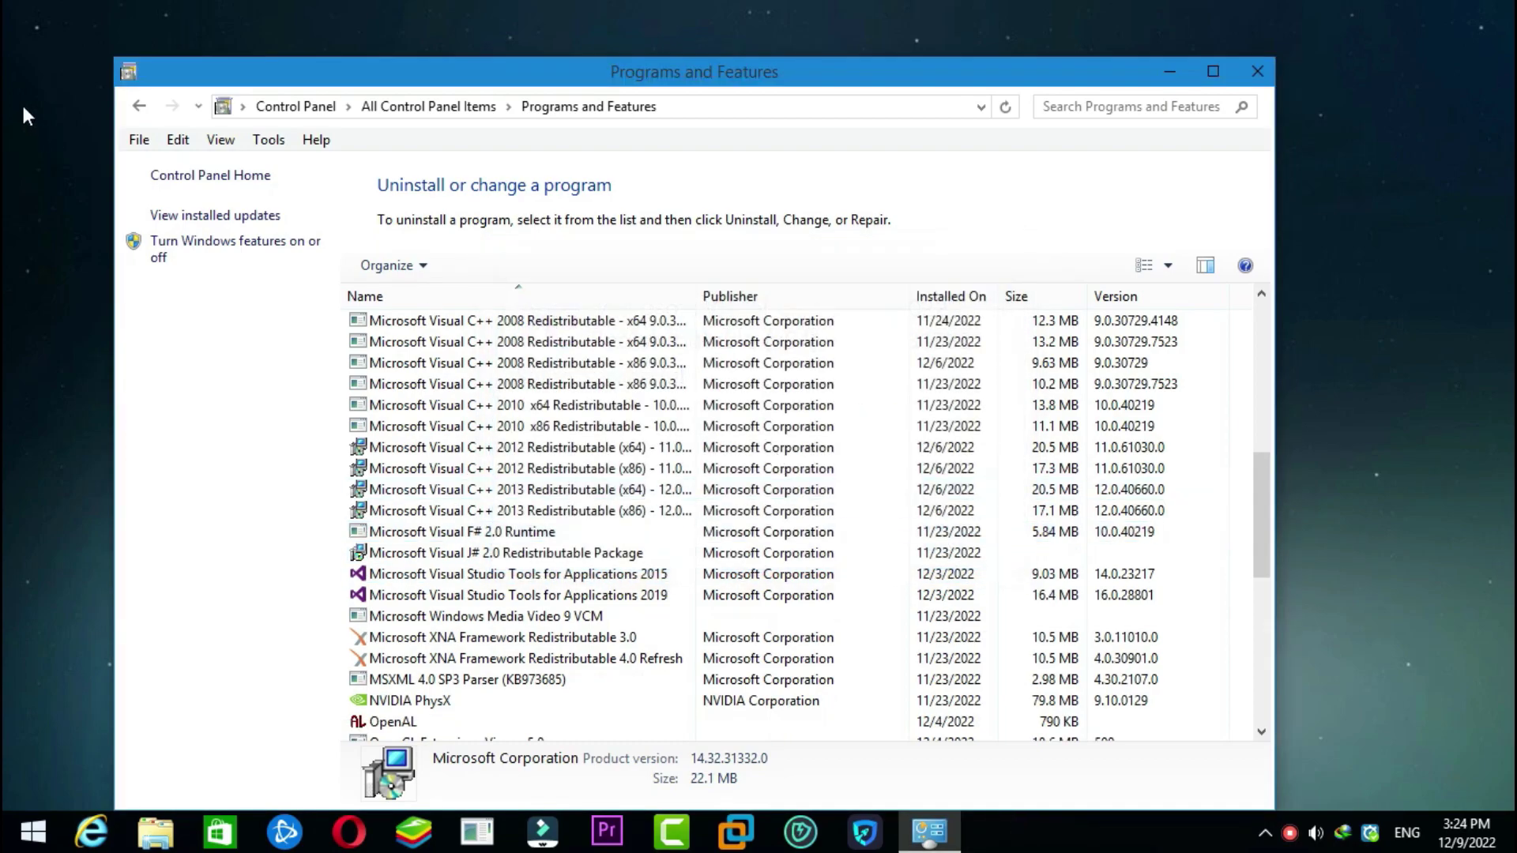
Step: Return from Programs and Features to the VC folder inside x64\Redist
click(144, 115)
click(144, 116)
click(144, 115)
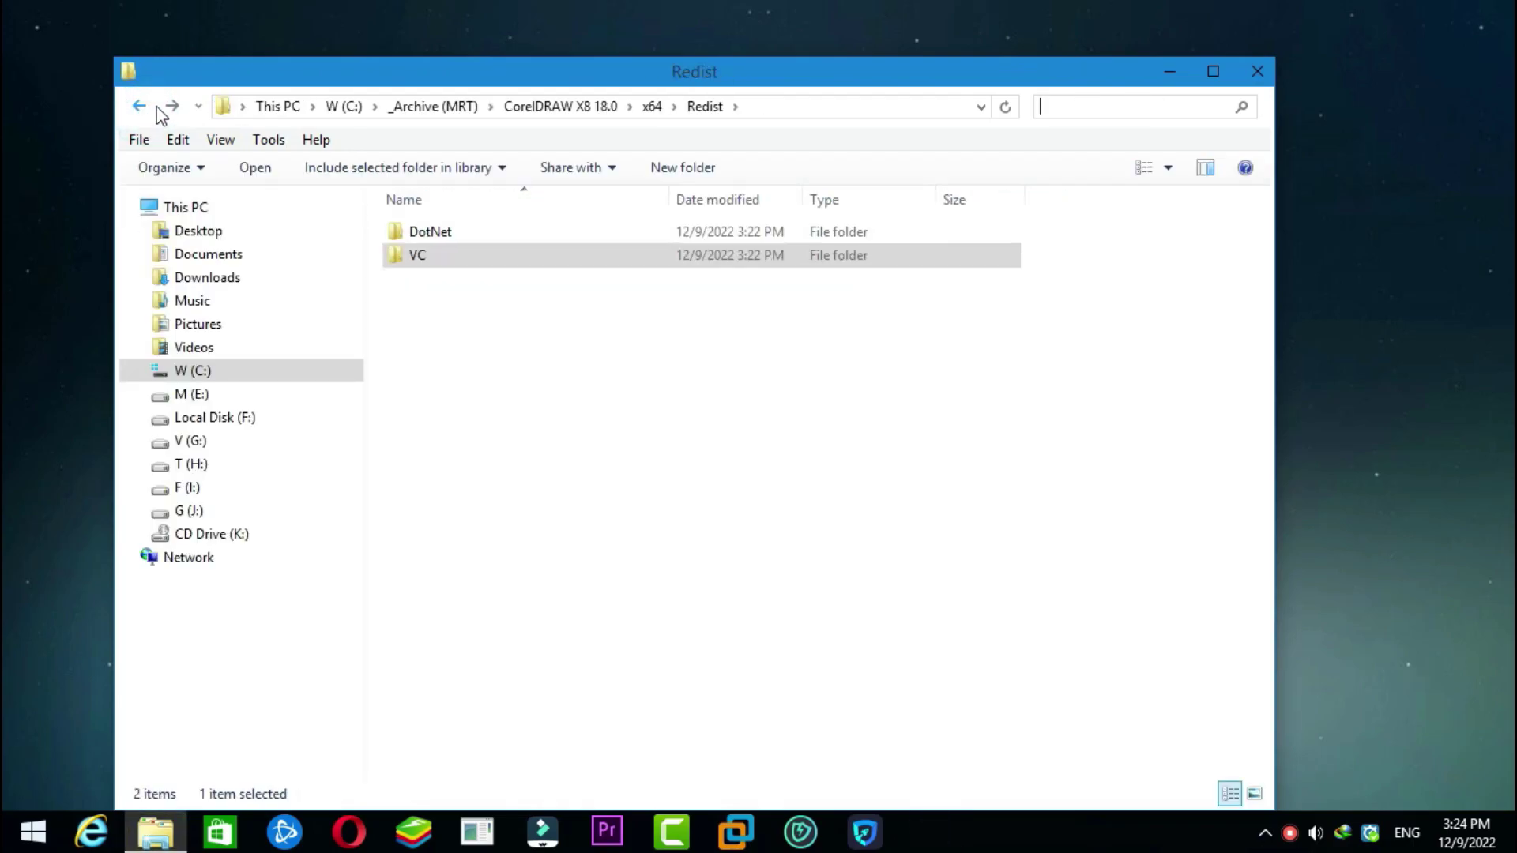
double_click(439, 260)
Step: Install the Microsoft Visual C++ 2015 Redistributable (x64) using vcredist_x64.exe, agreeing to its license terms
click(436, 237)
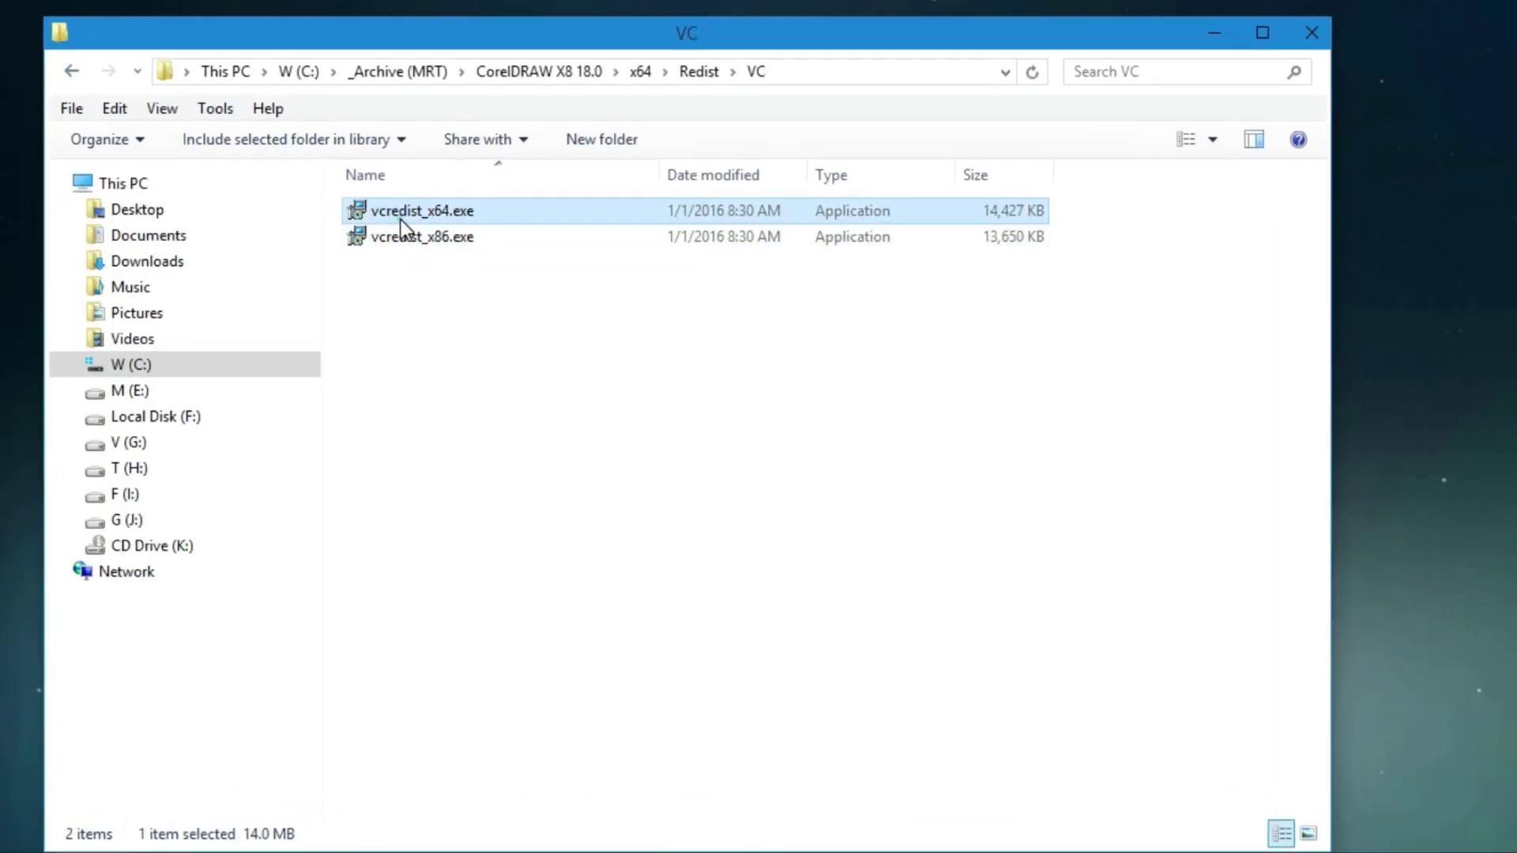
double_click(403, 220)
click(630, 516)
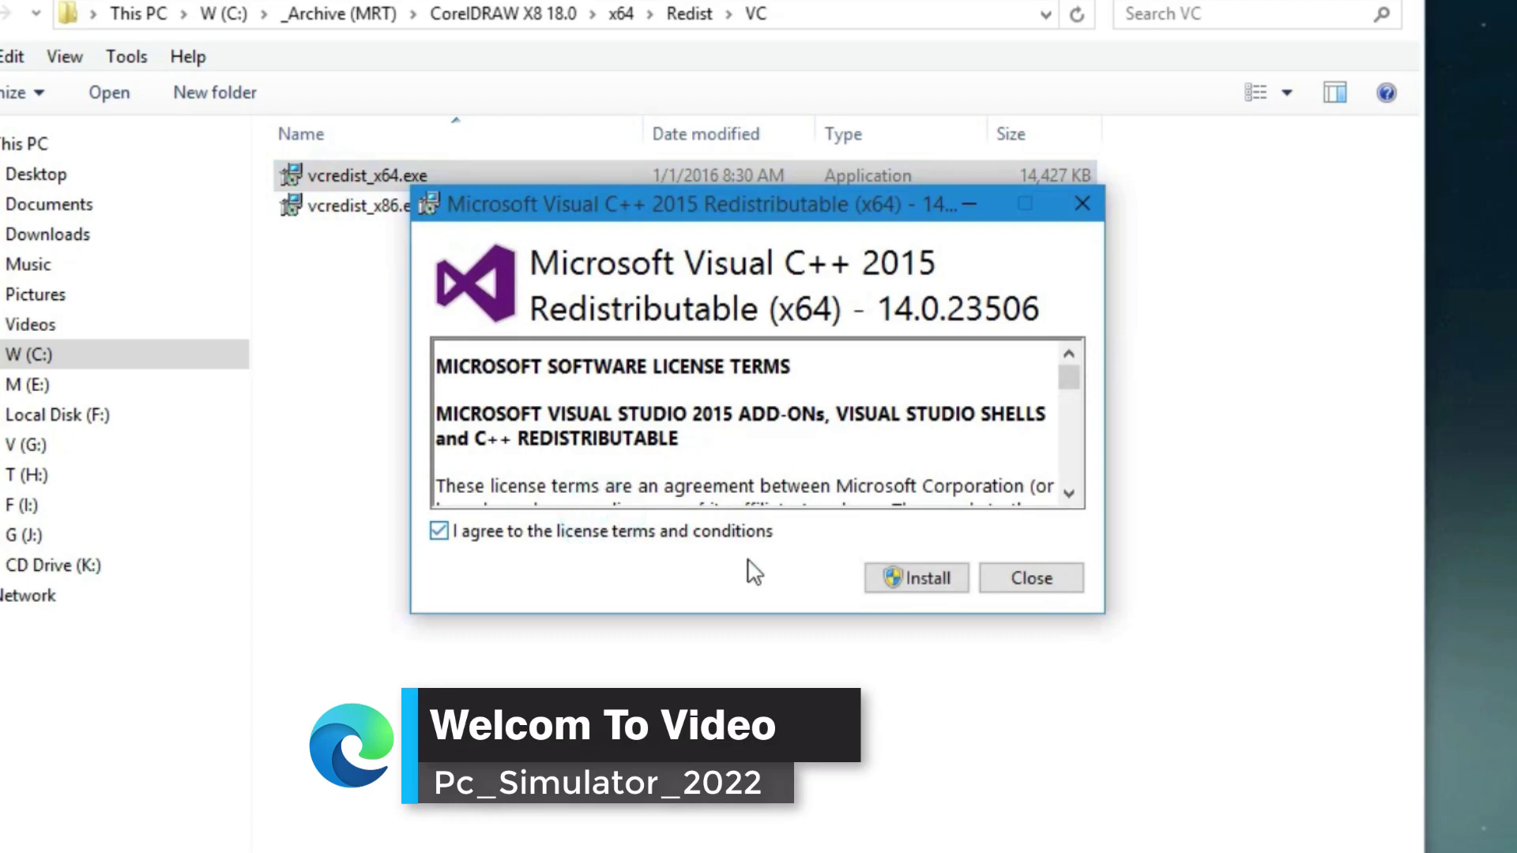
click(929, 586)
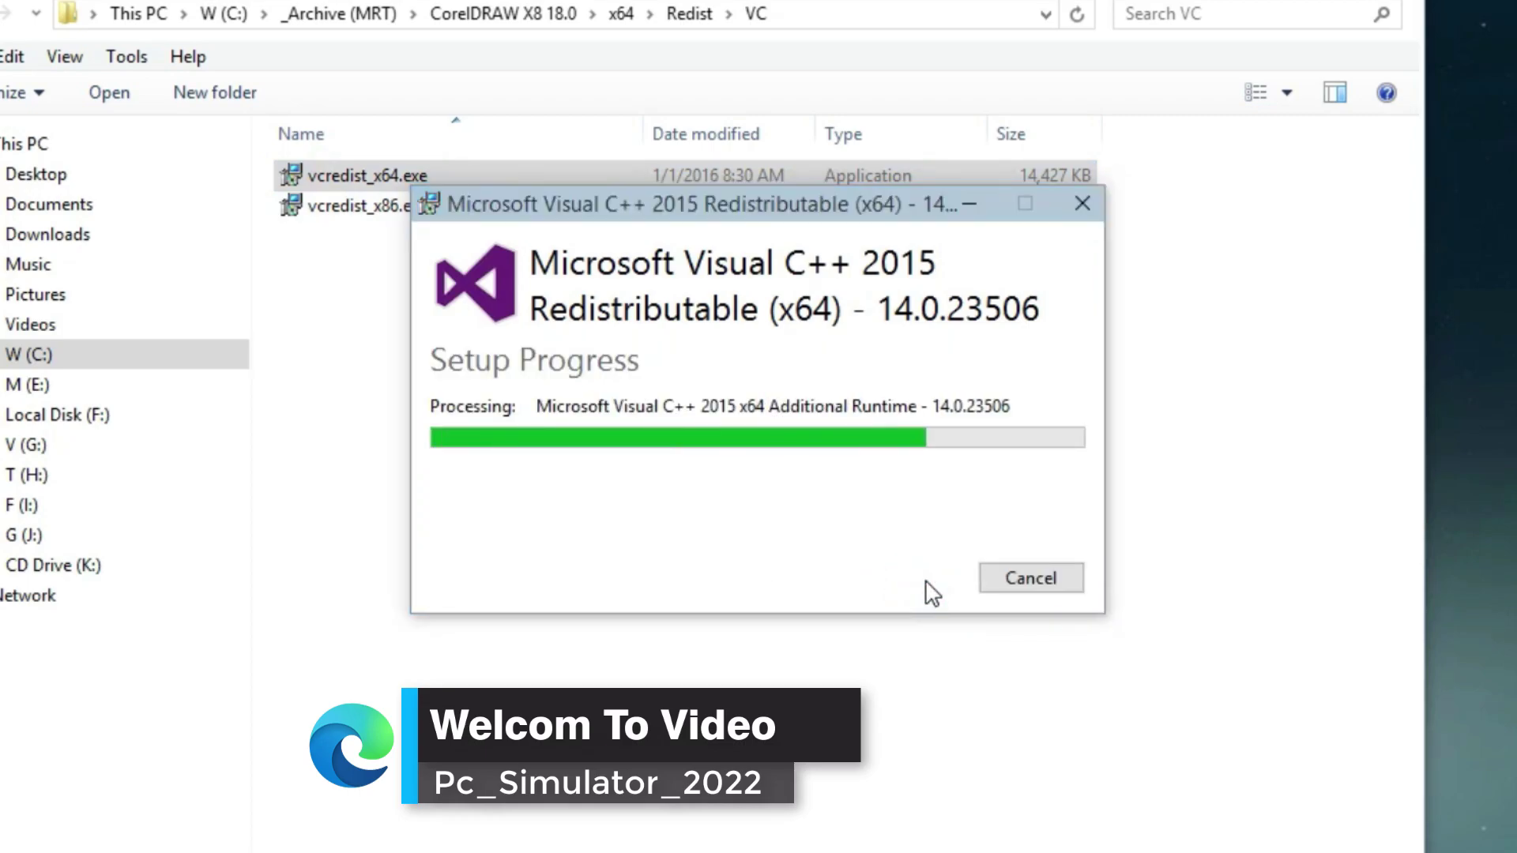
click(1031, 578)
Step: Install the Microsoft Visual C++ 2015 Redistributable (x86) using vcredist_x86.exe, agreeing to its license terms
double_click(330, 206)
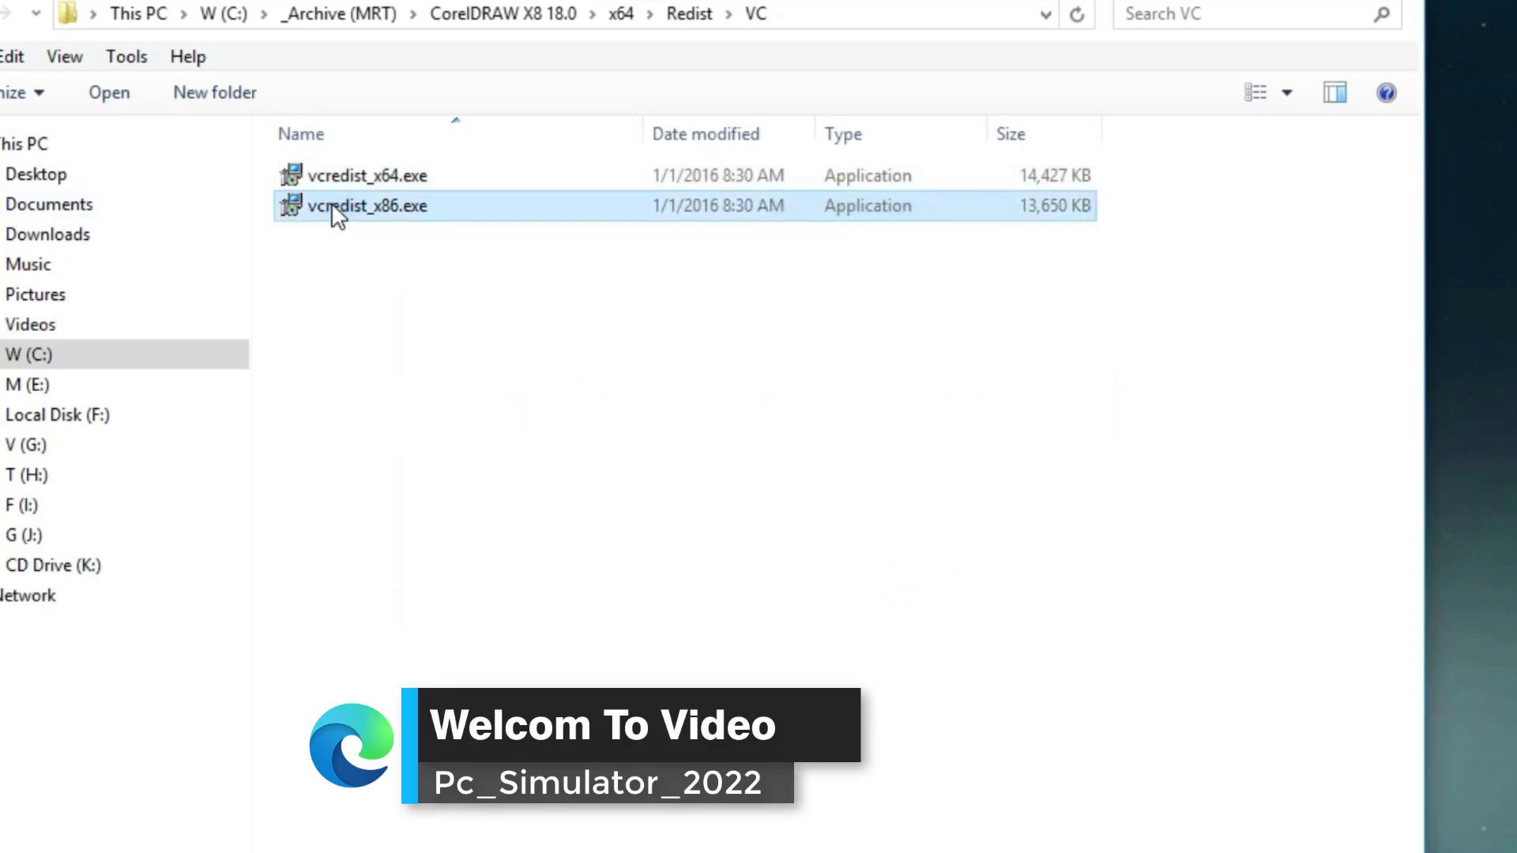
click(439, 531)
click(917, 577)
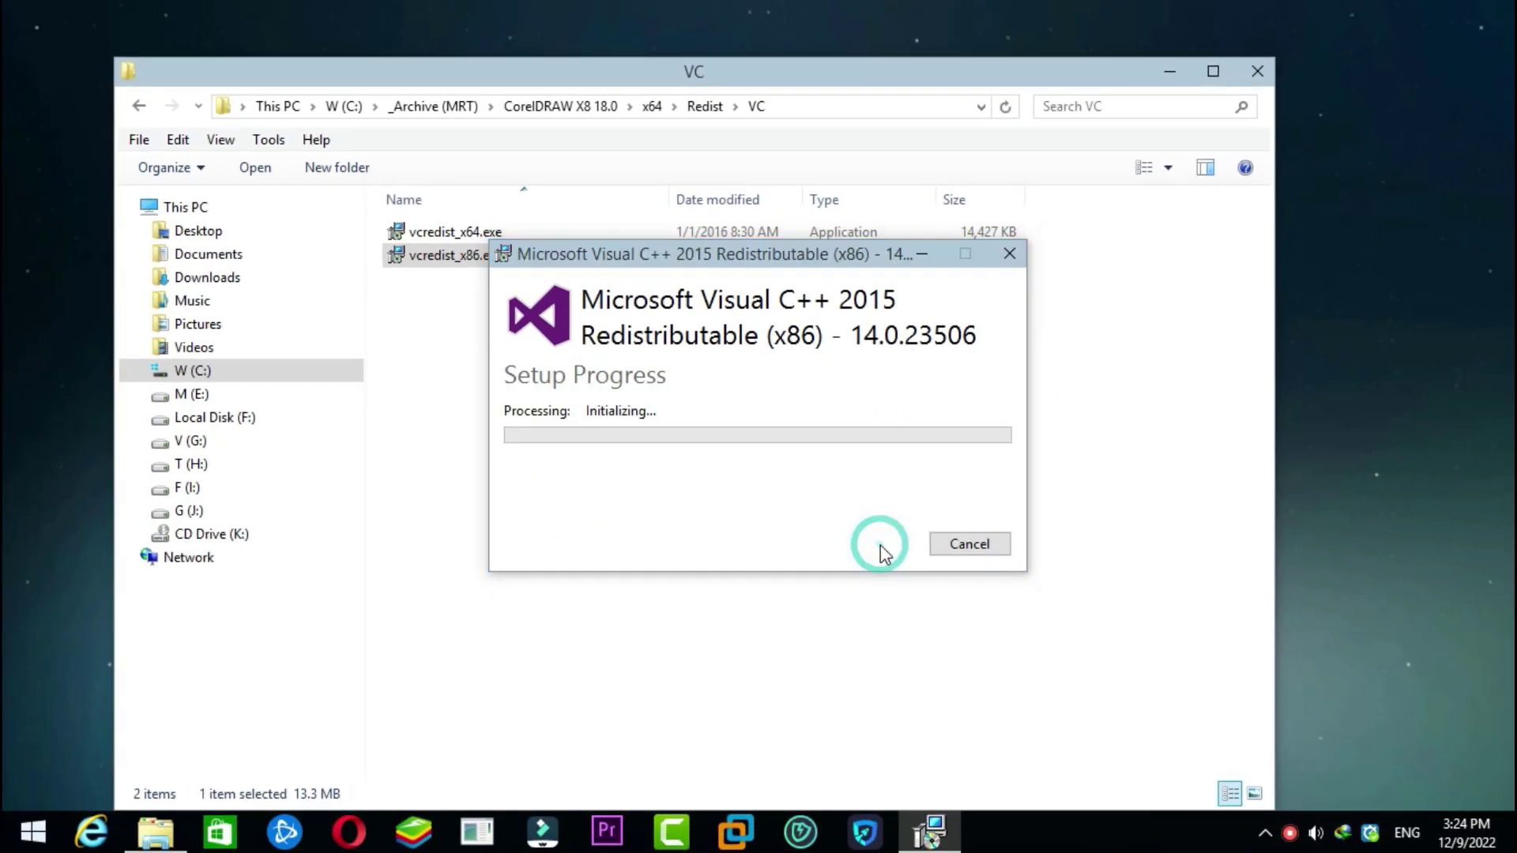
click(951, 553)
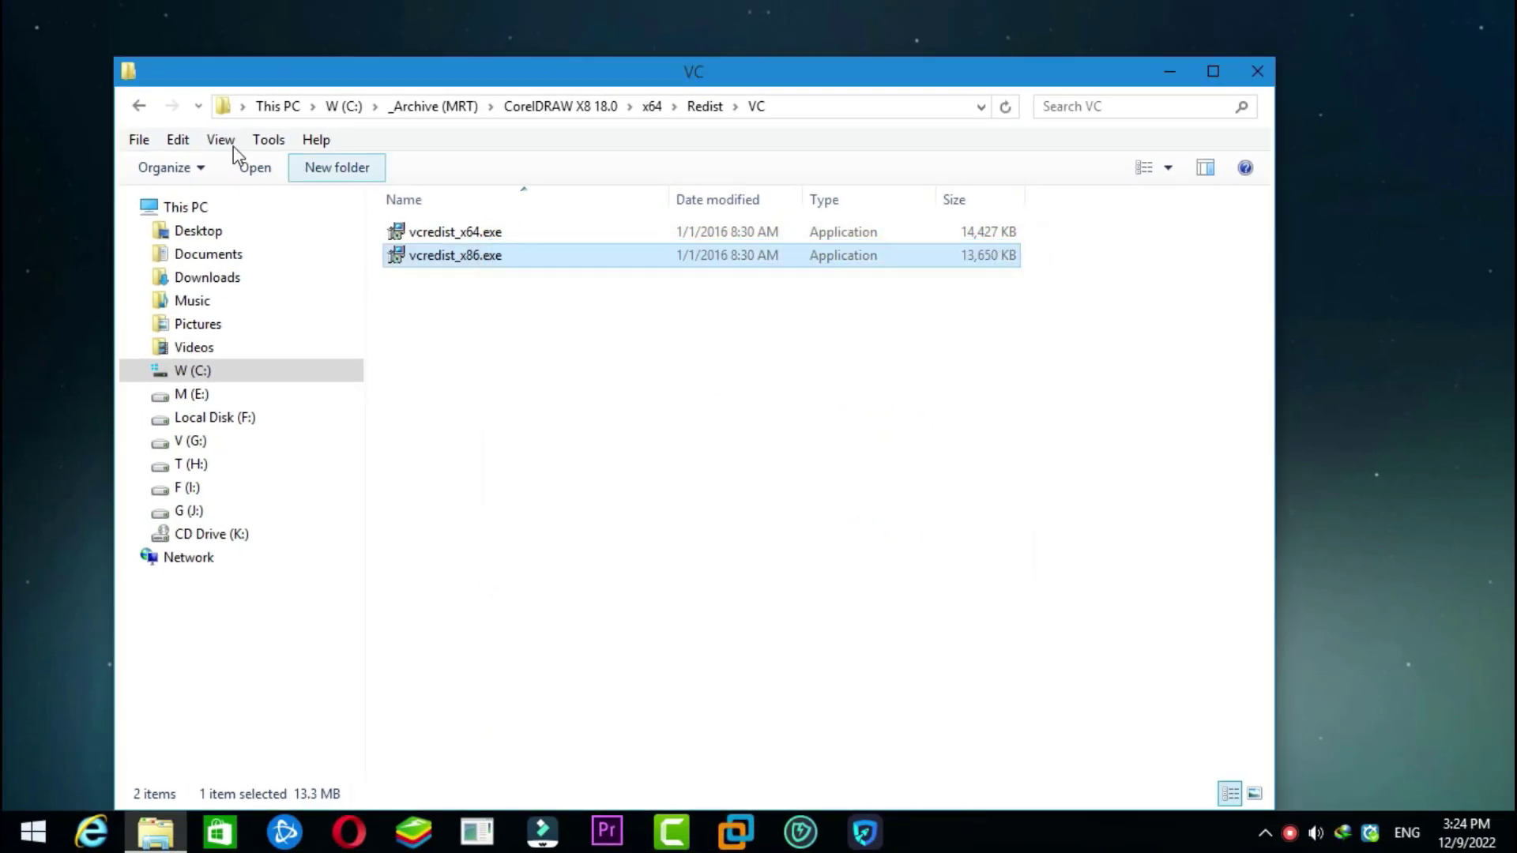
Step: Go back to the CorelDRAW X8 18.0 x64 folder and run Setup.exe
click(142, 108)
click(143, 109)
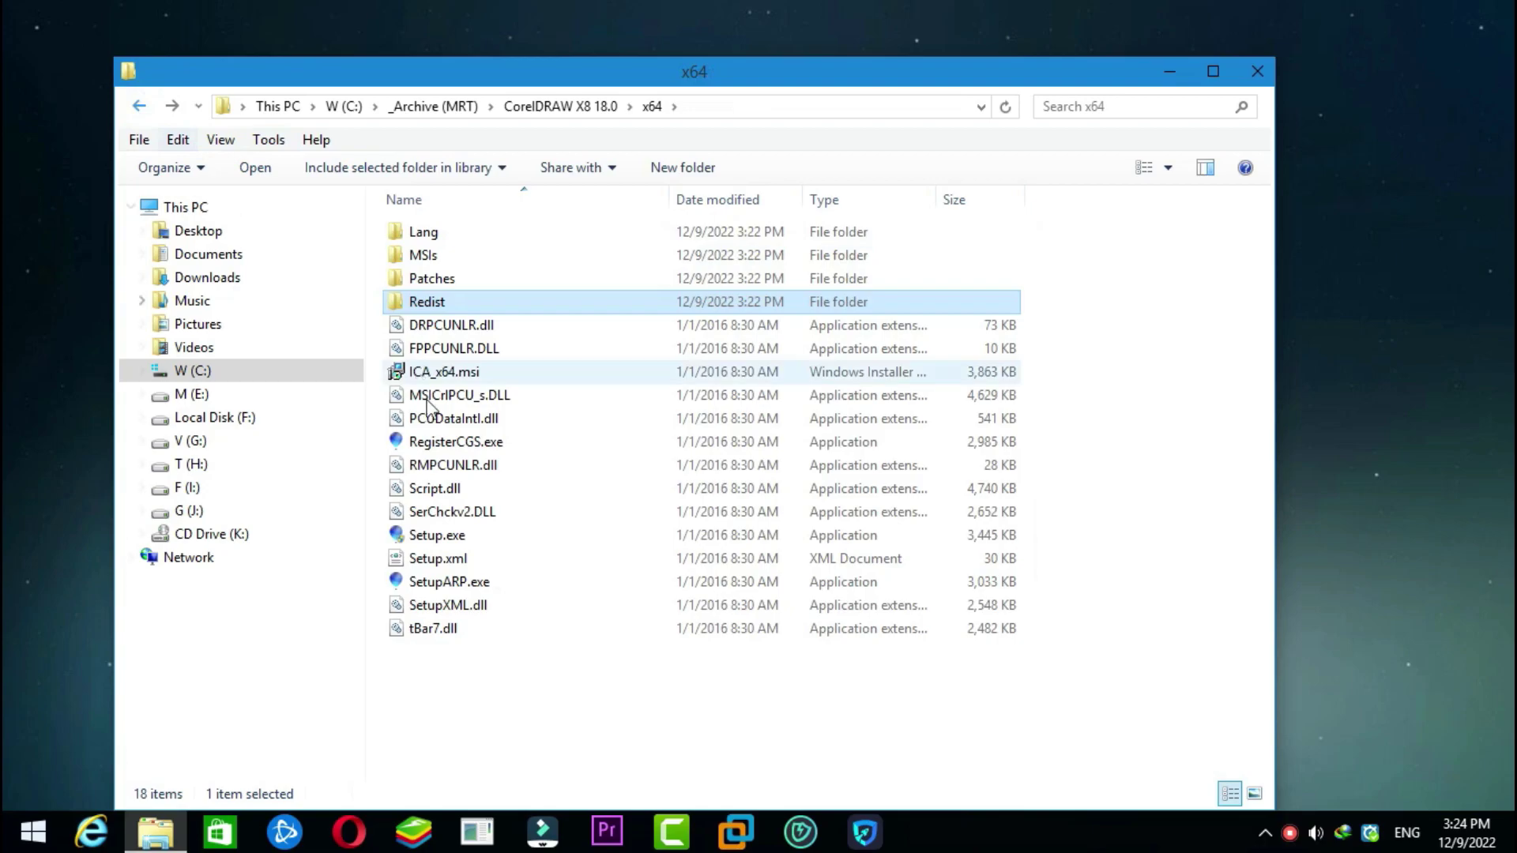
click(463, 533)
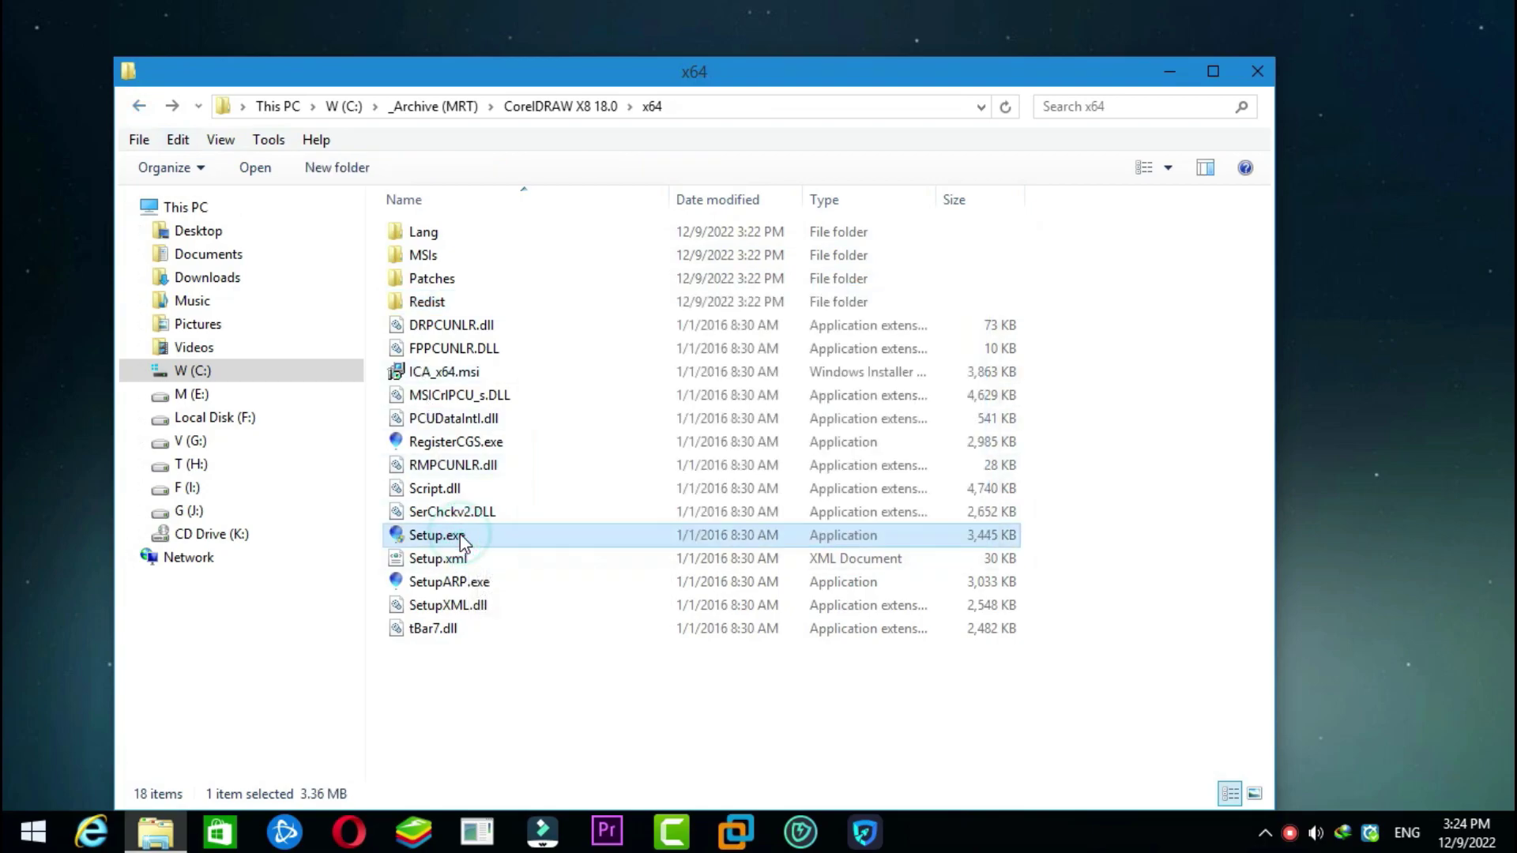
double_click(460, 536)
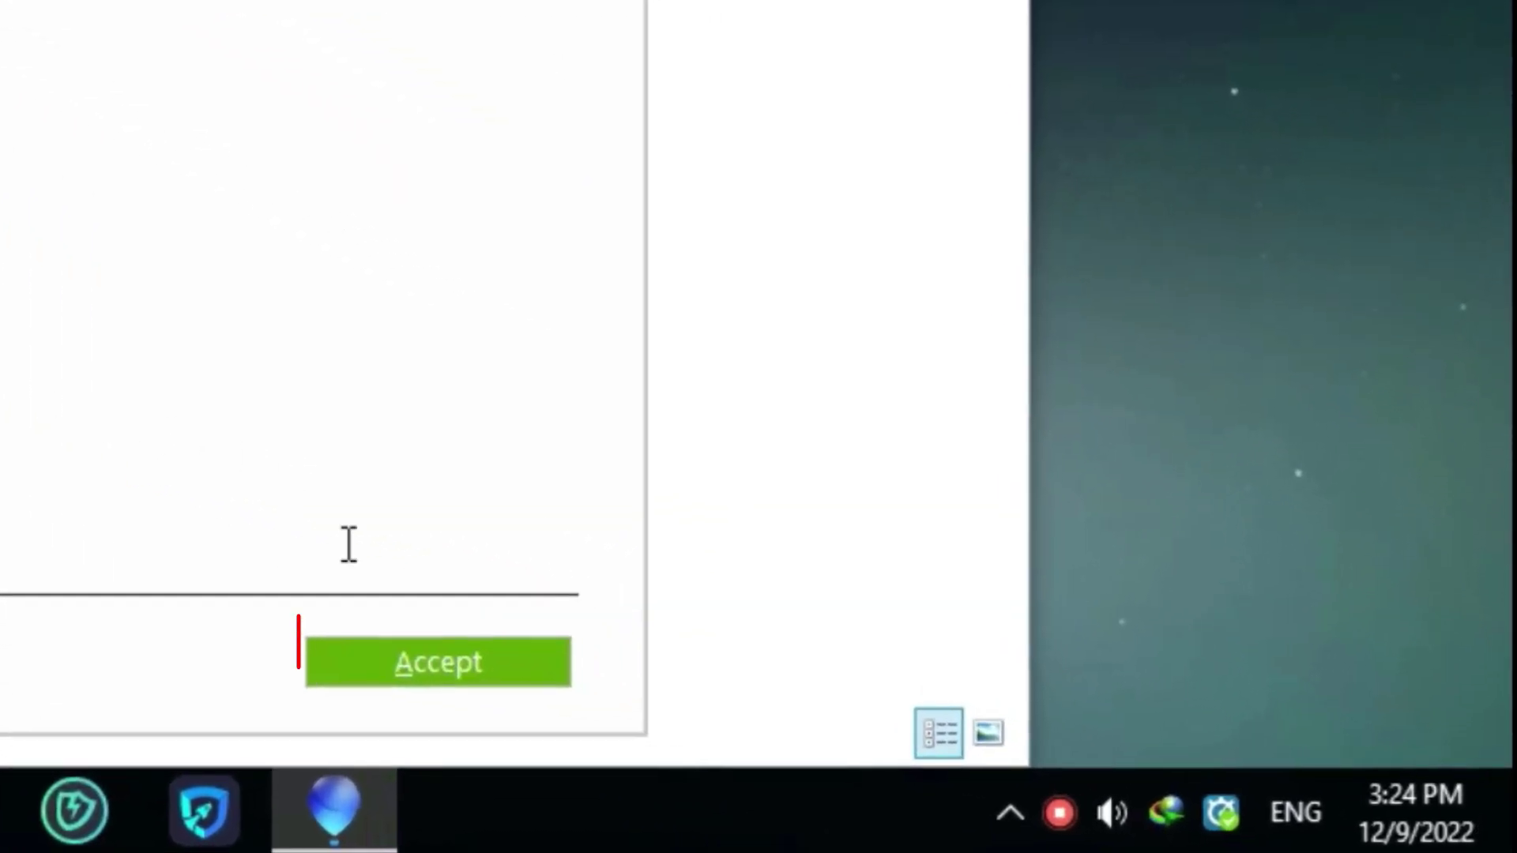
Step: Accept the CorelDRAW license terms, keep the prefilled registration details and start a typical installation
click(466, 686)
click(487, 696)
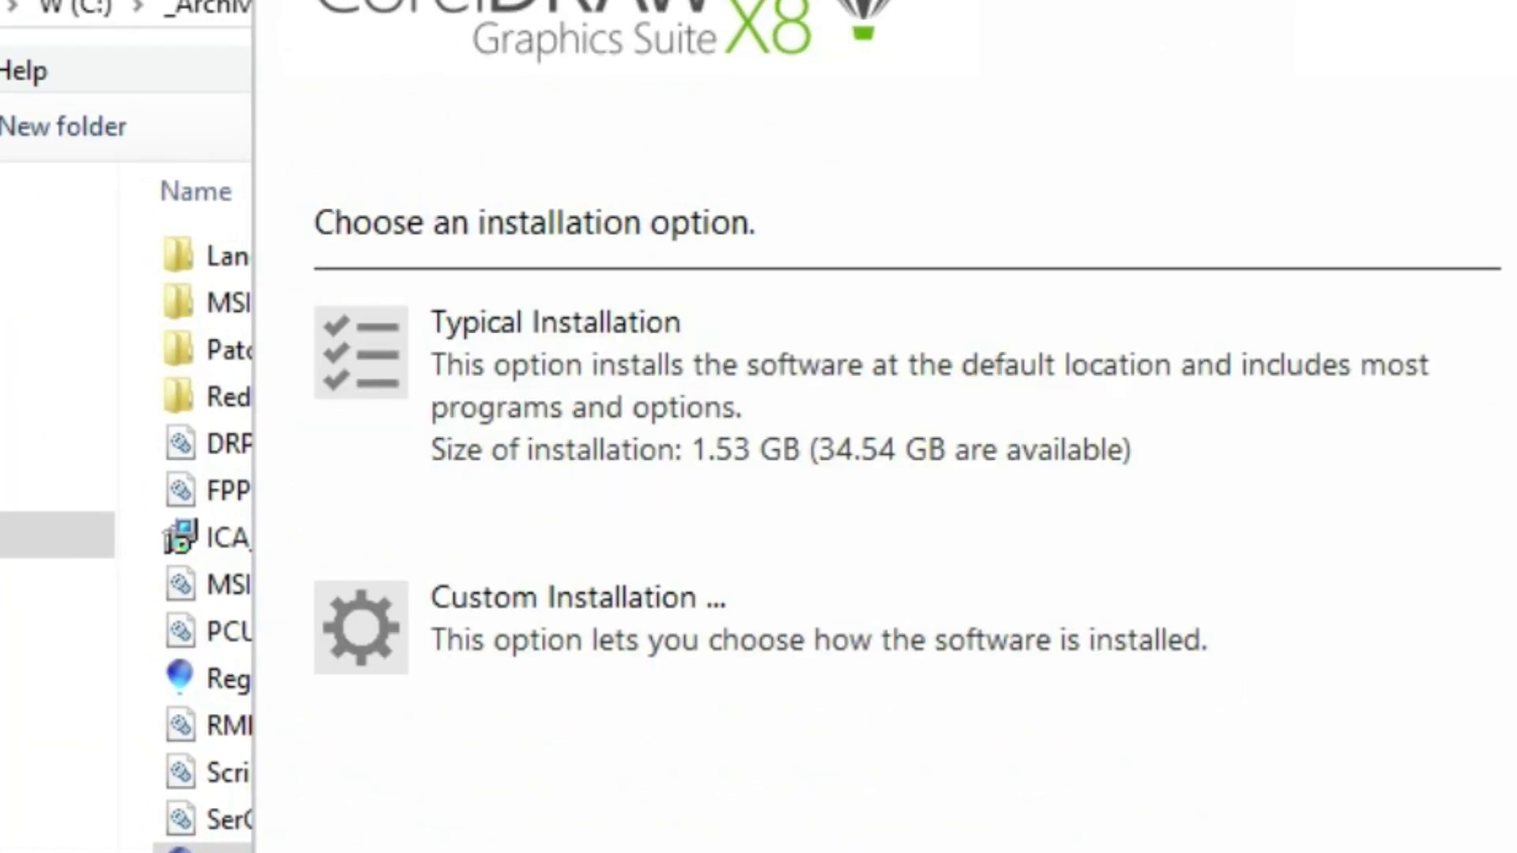
click(492, 326)
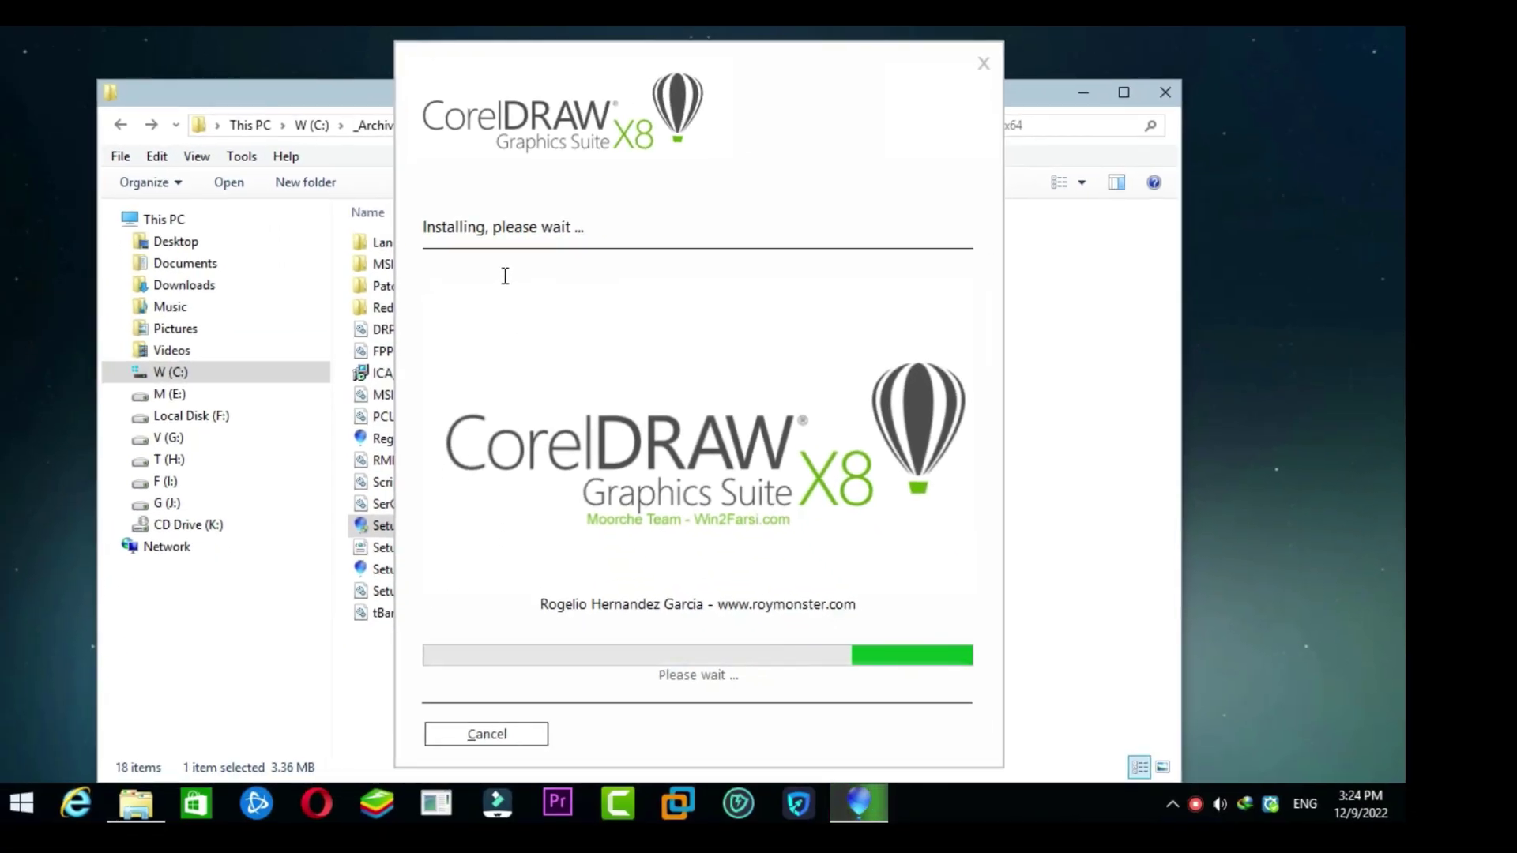
Step: Move the x64 folder window aside to uncover the desktop shortcuts while the installation runs
drag(363, 104, 373, 74)
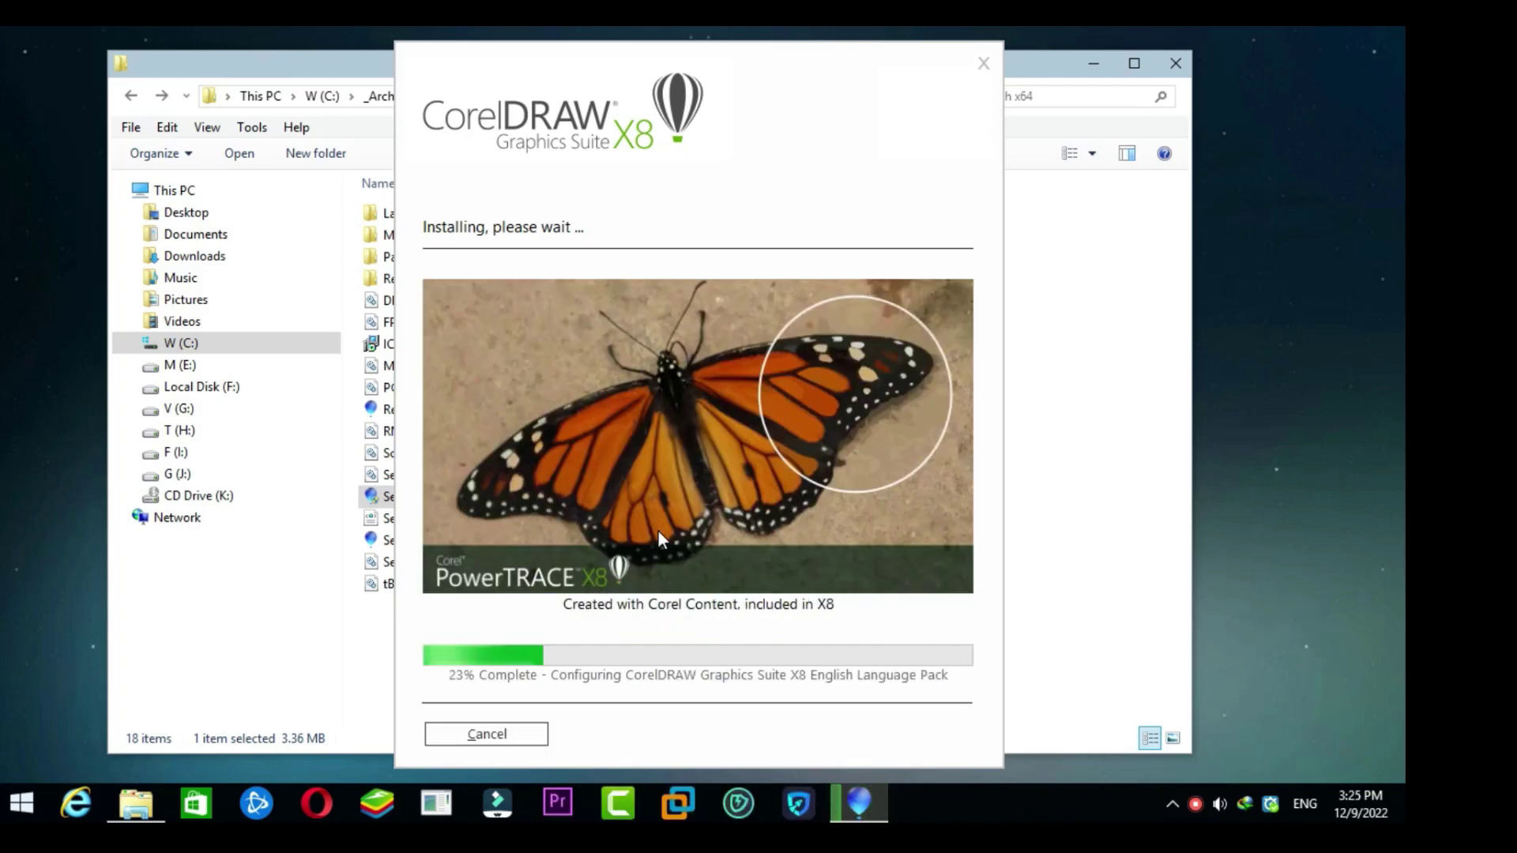
drag(363, 72, 723, 74)
drag(508, 58, 775, 61)
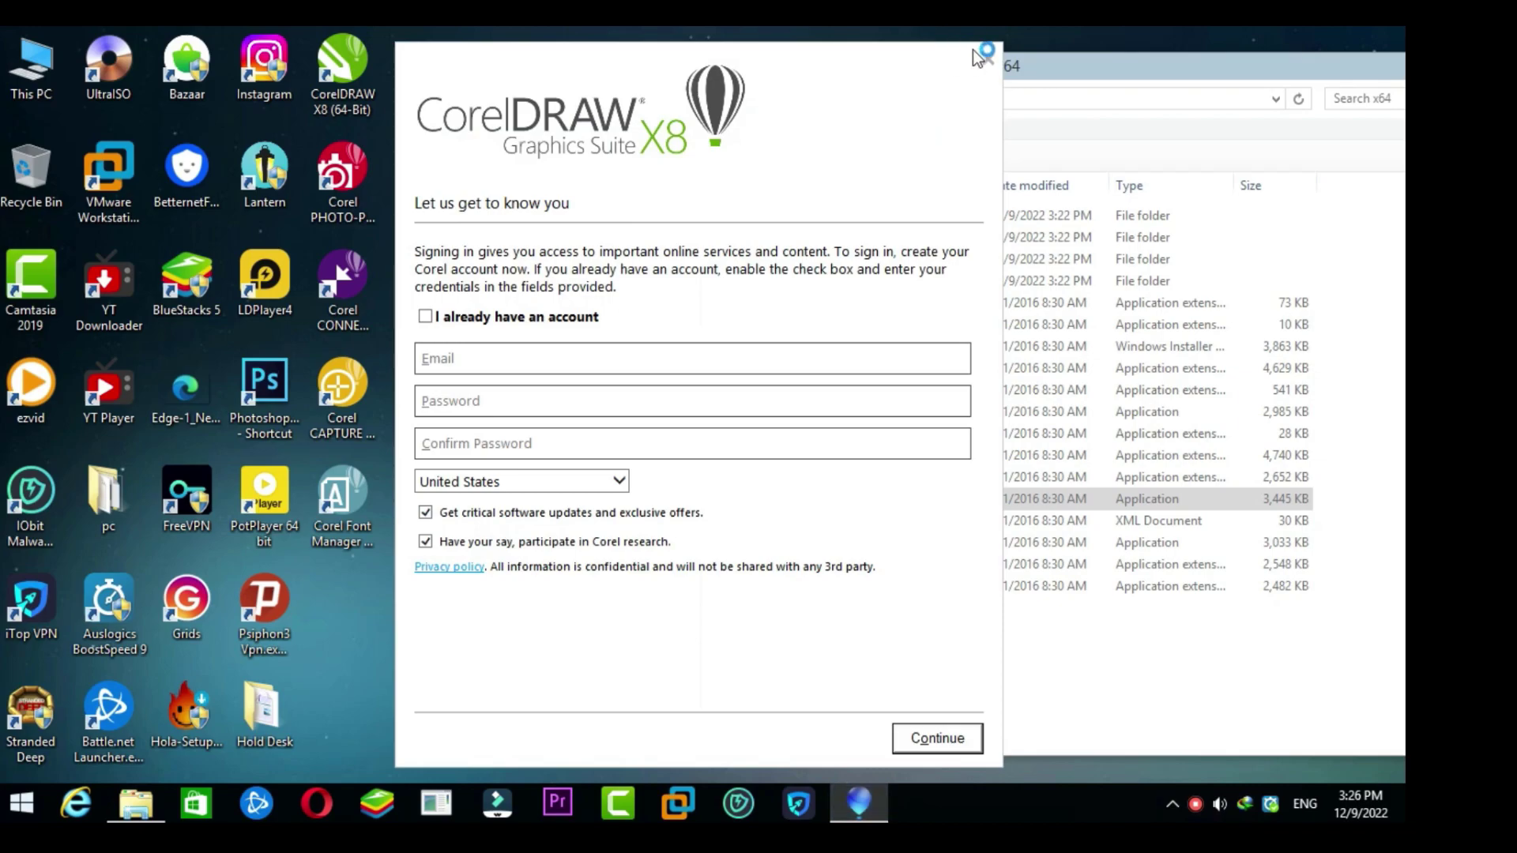
Step: Dismiss the Corel account sign-in form without registering and go back to the _Archive (MRT) folder
click(988, 62)
click(694, 483)
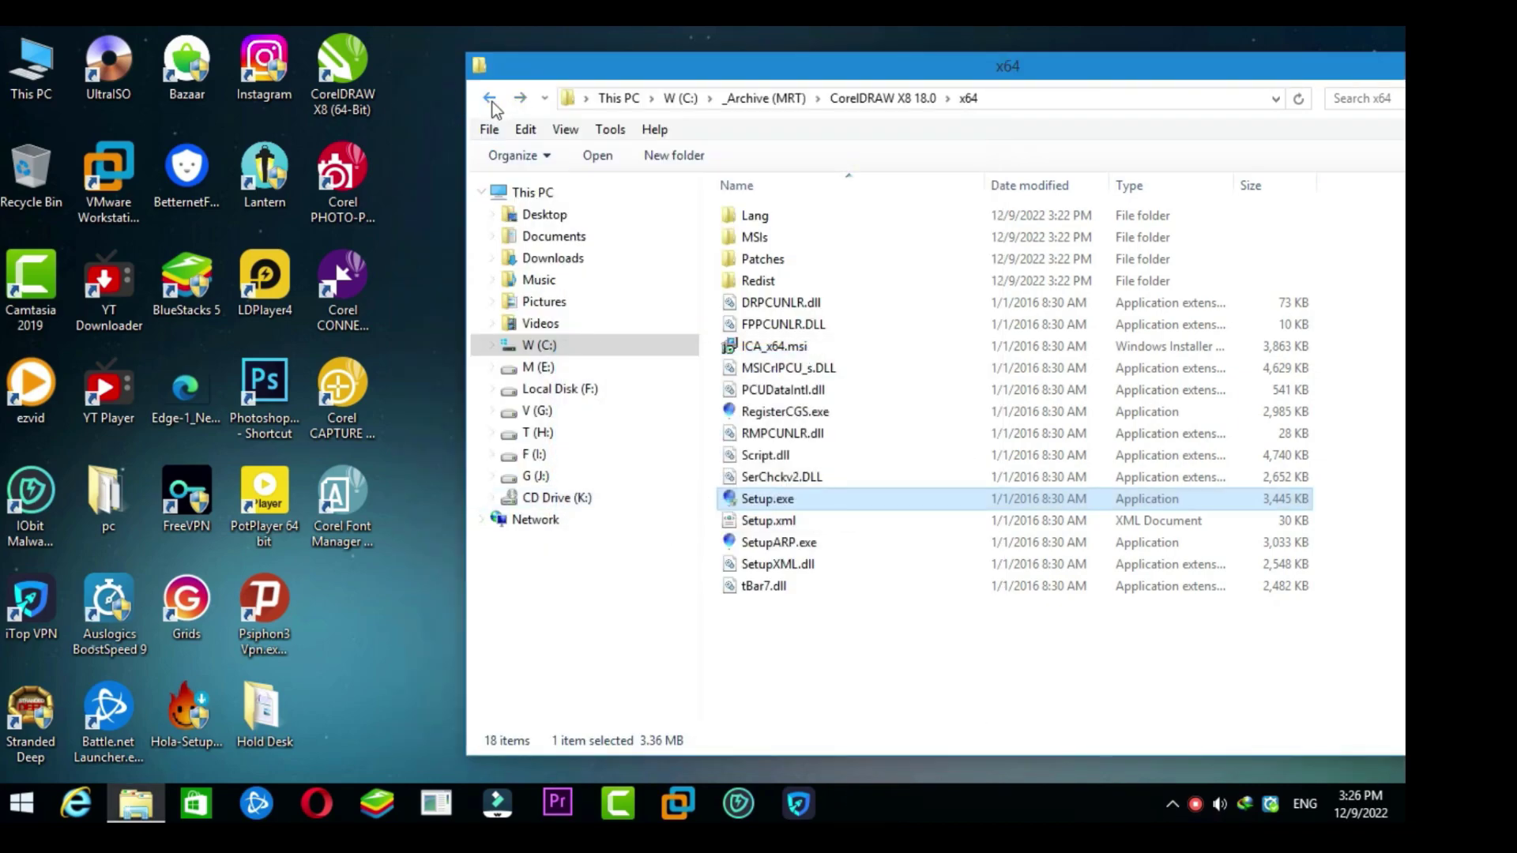
click(490, 98)
click(490, 98)
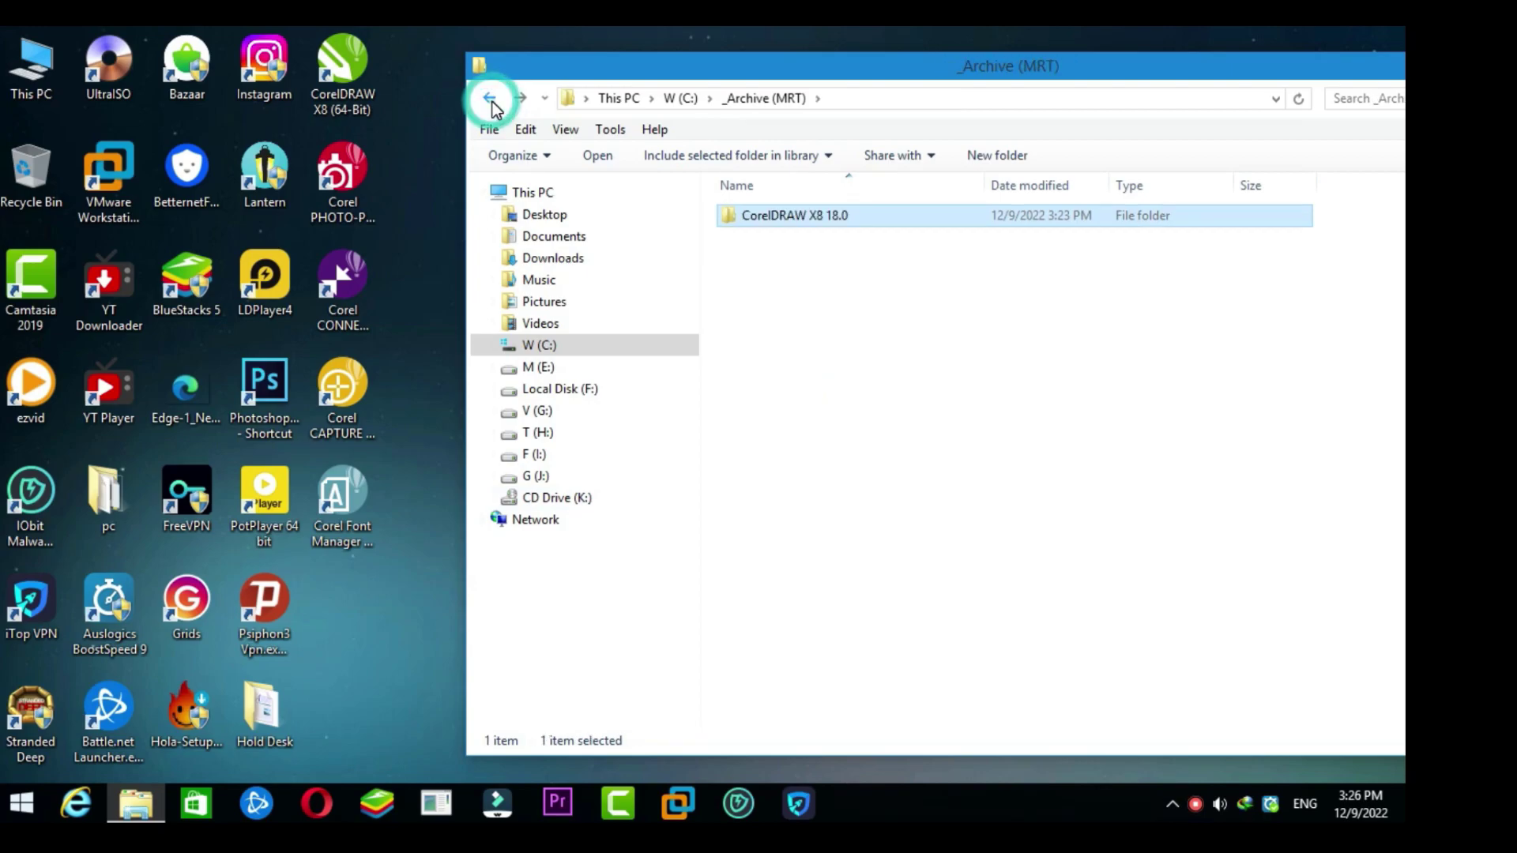
Step: Open the Setup folder of CorelDRAW Graphics Suite X9 x32 x64 in _Corel Collection on drive H and run Setup.exe
click(490, 98)
click(490, 98)
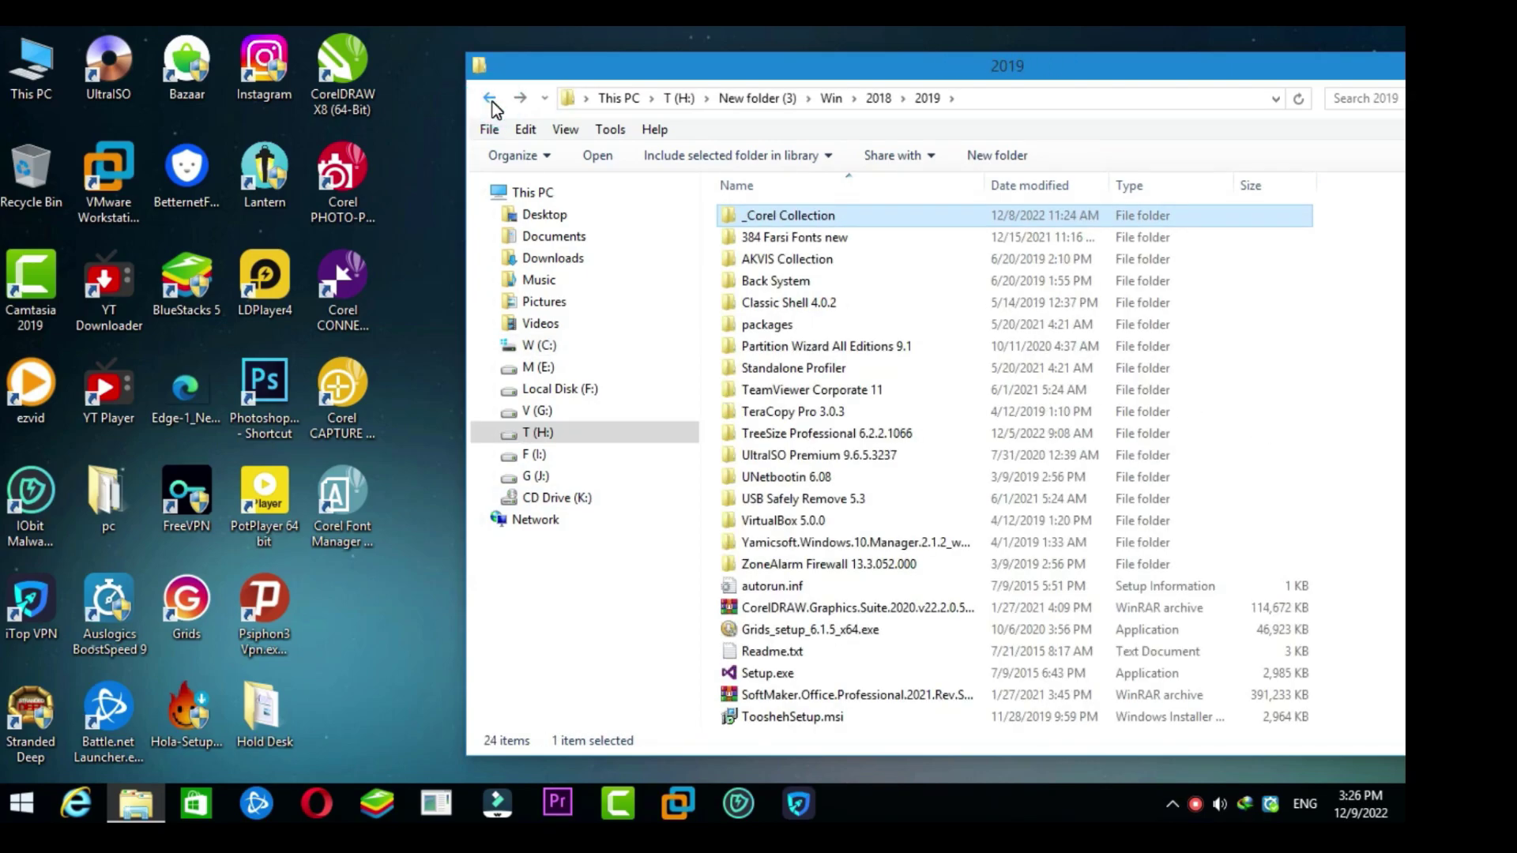
double_click(836, 215)
double_click(794, 369)
double_click(809, 236)
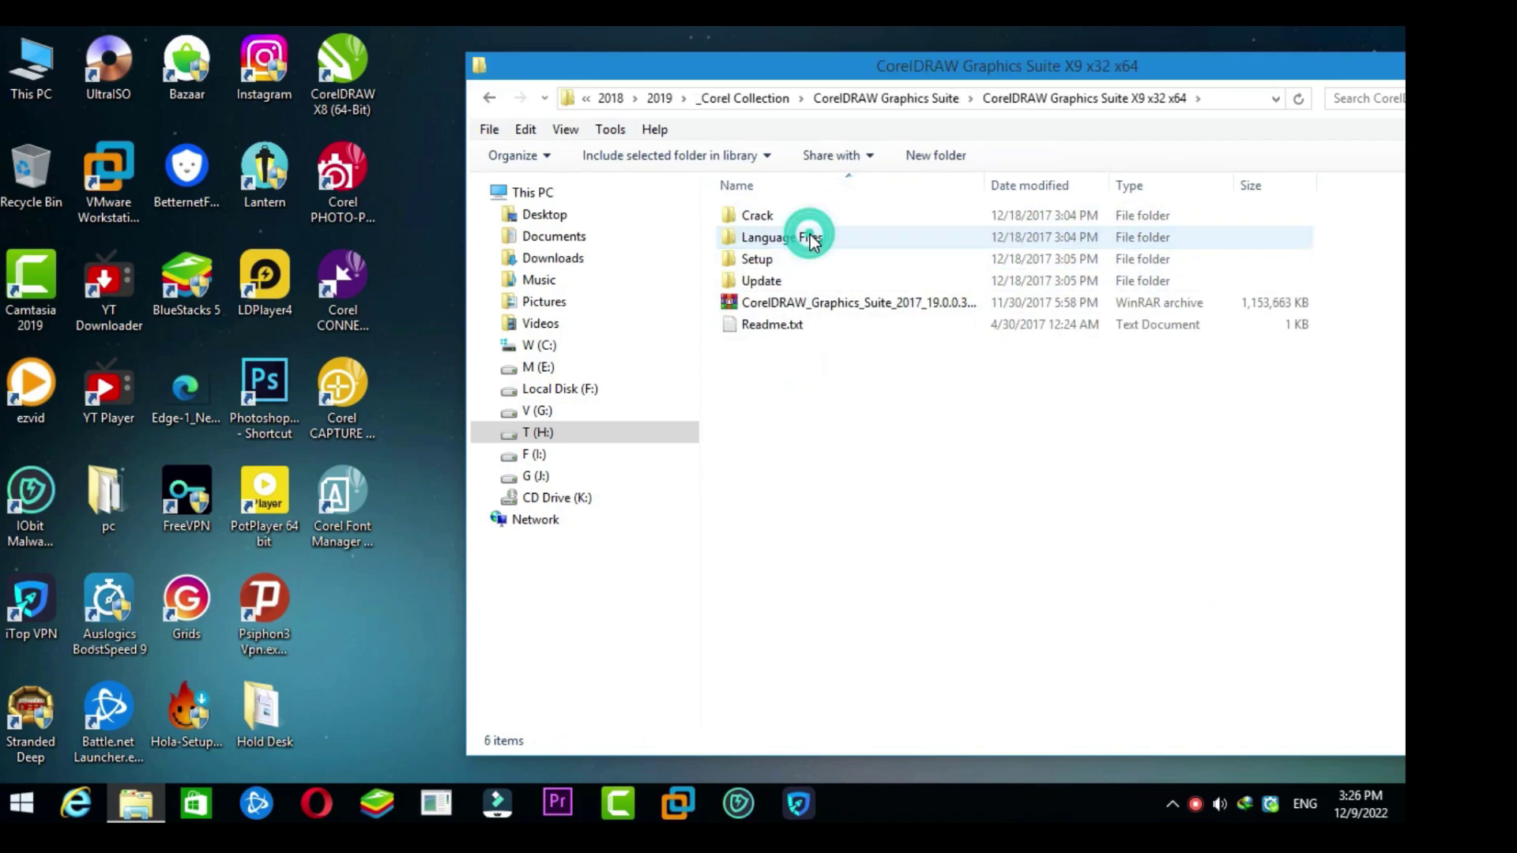
double_click(789, 263)
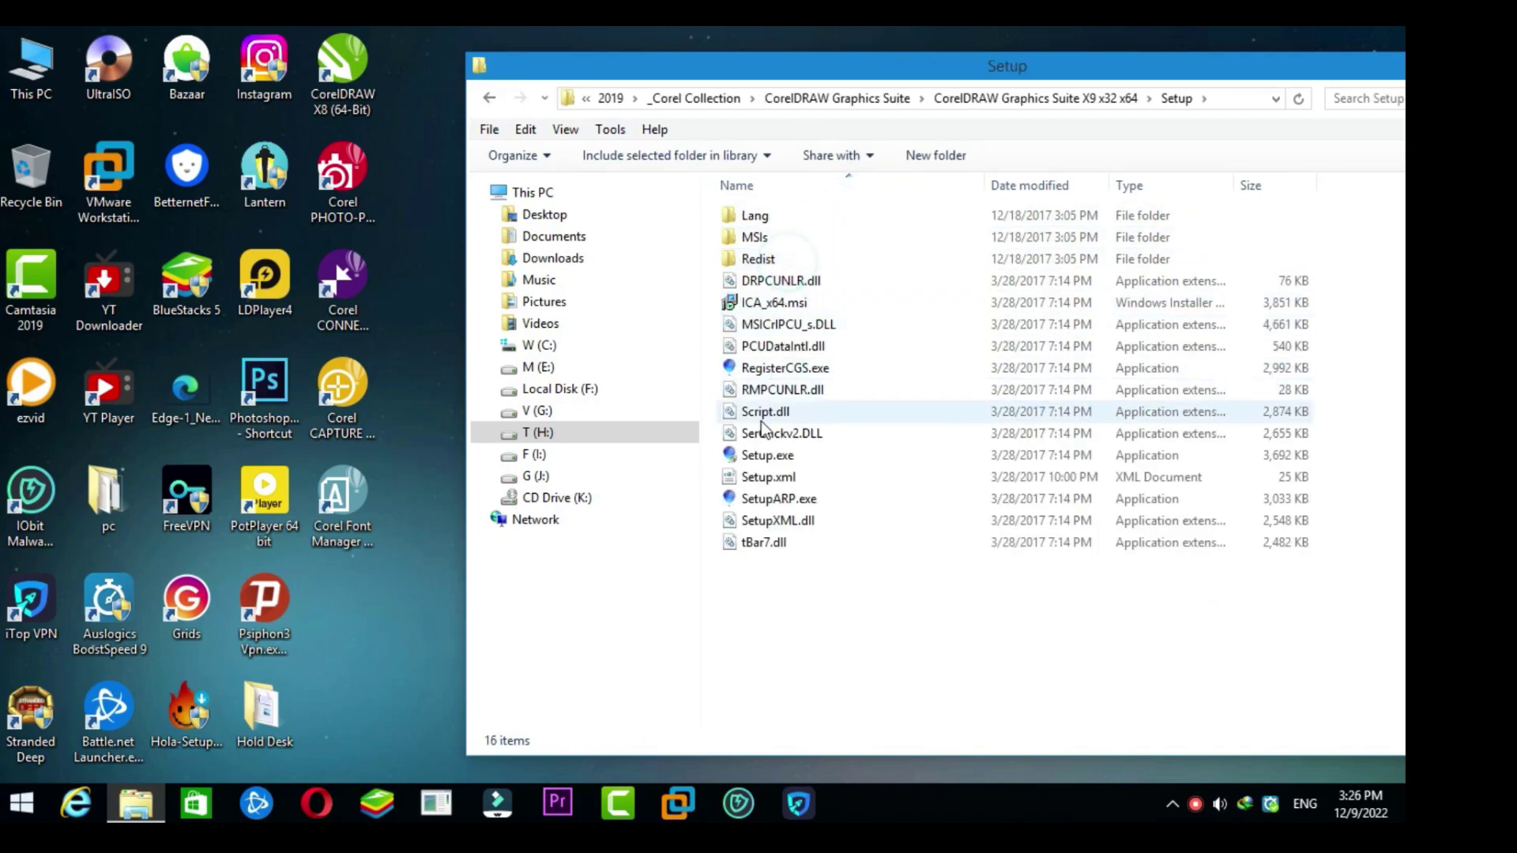
click(763, 455)
double_click(762, 451)
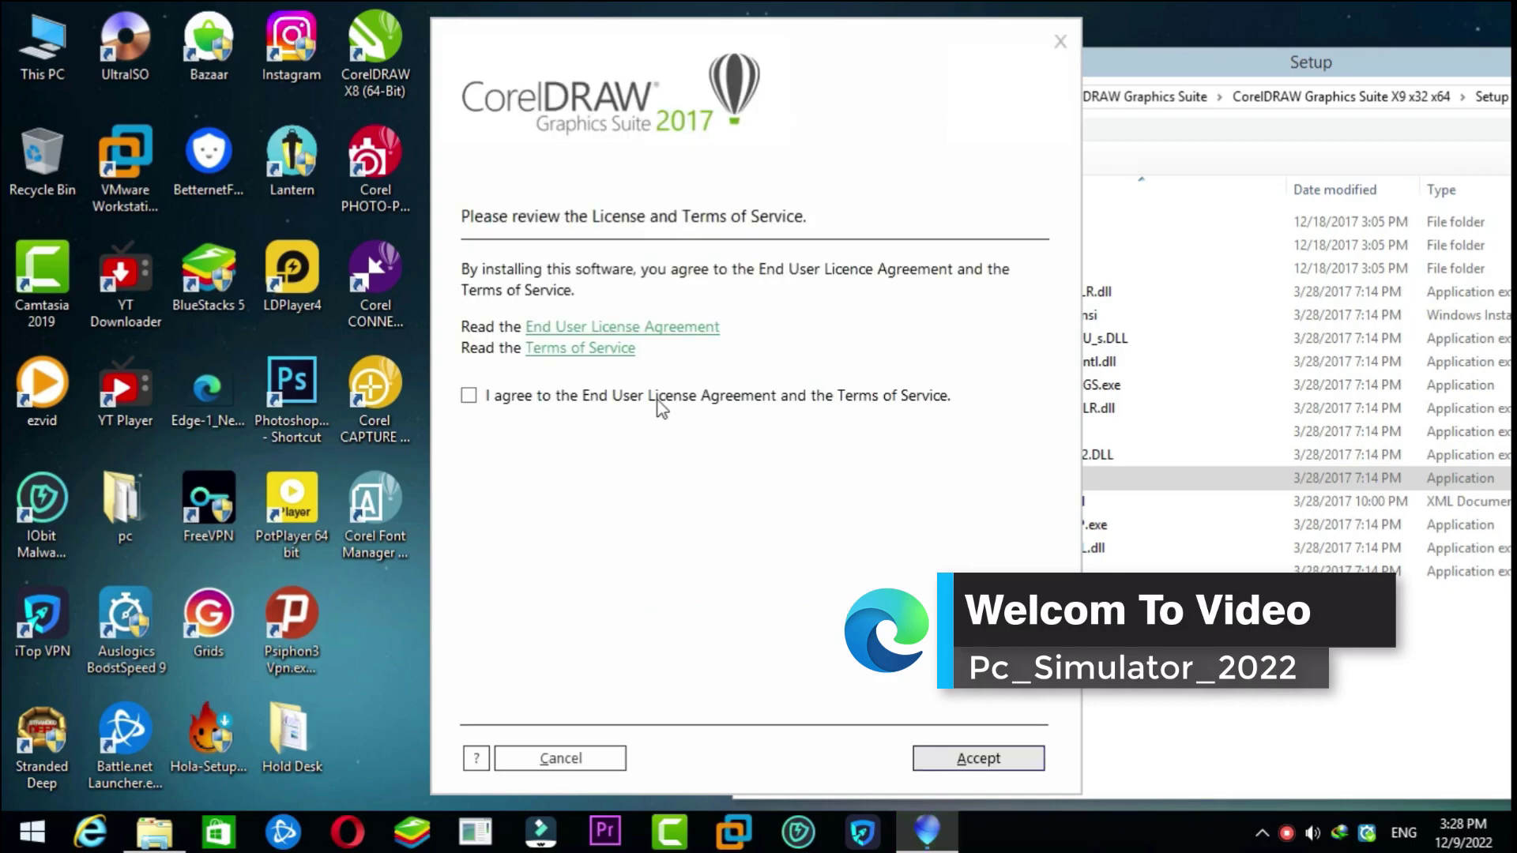
Step: Accept the CorelDRAW Graphics Suite 2017 license terms and start a typical installation, moving the installer window off the desktop shortcuts
click(657, 400)
click(919, 757)
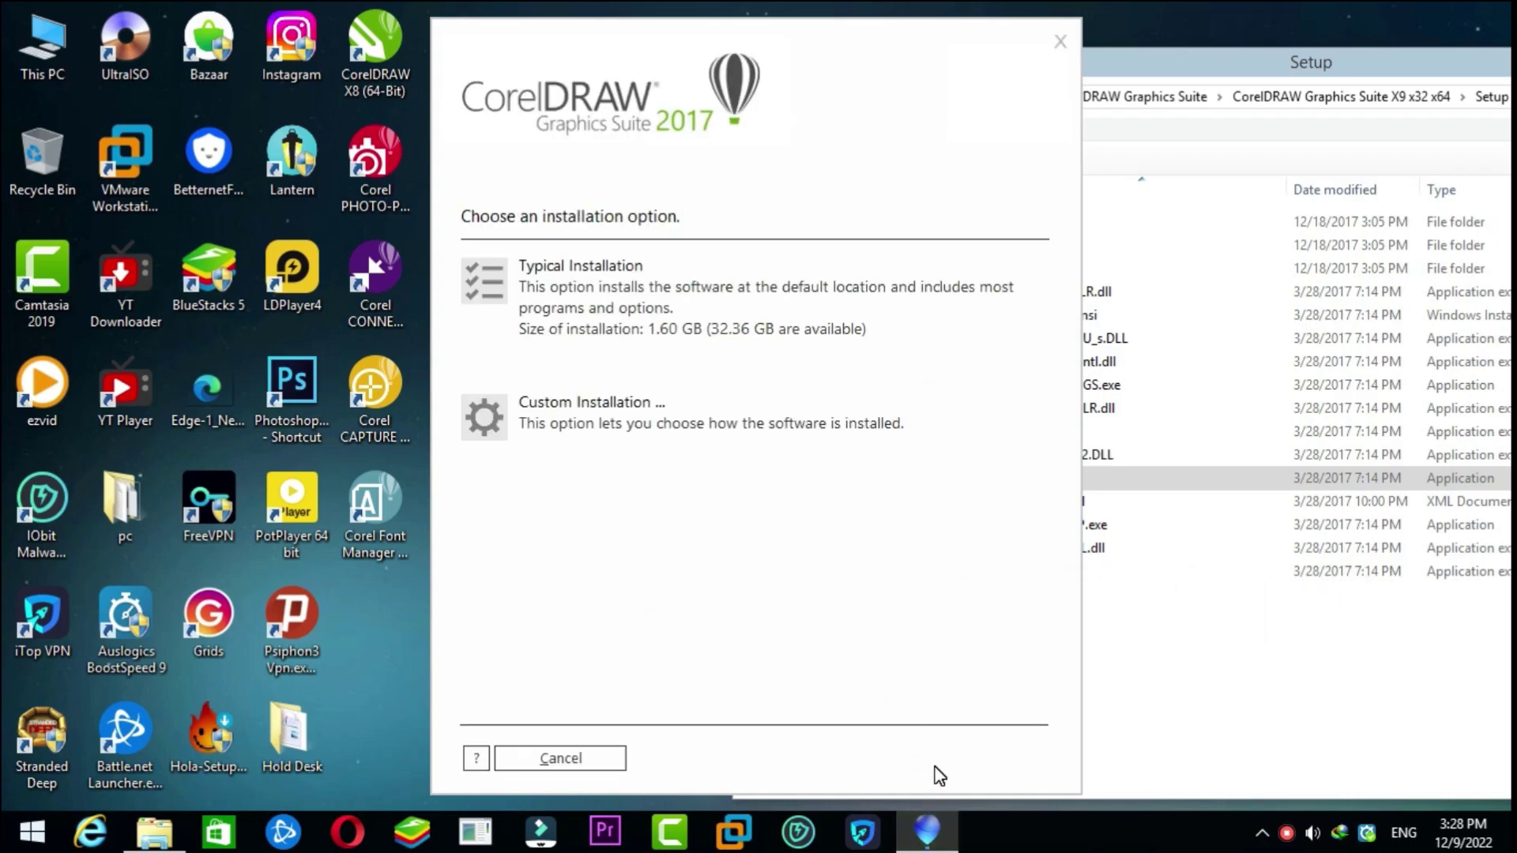
click(563, 266)
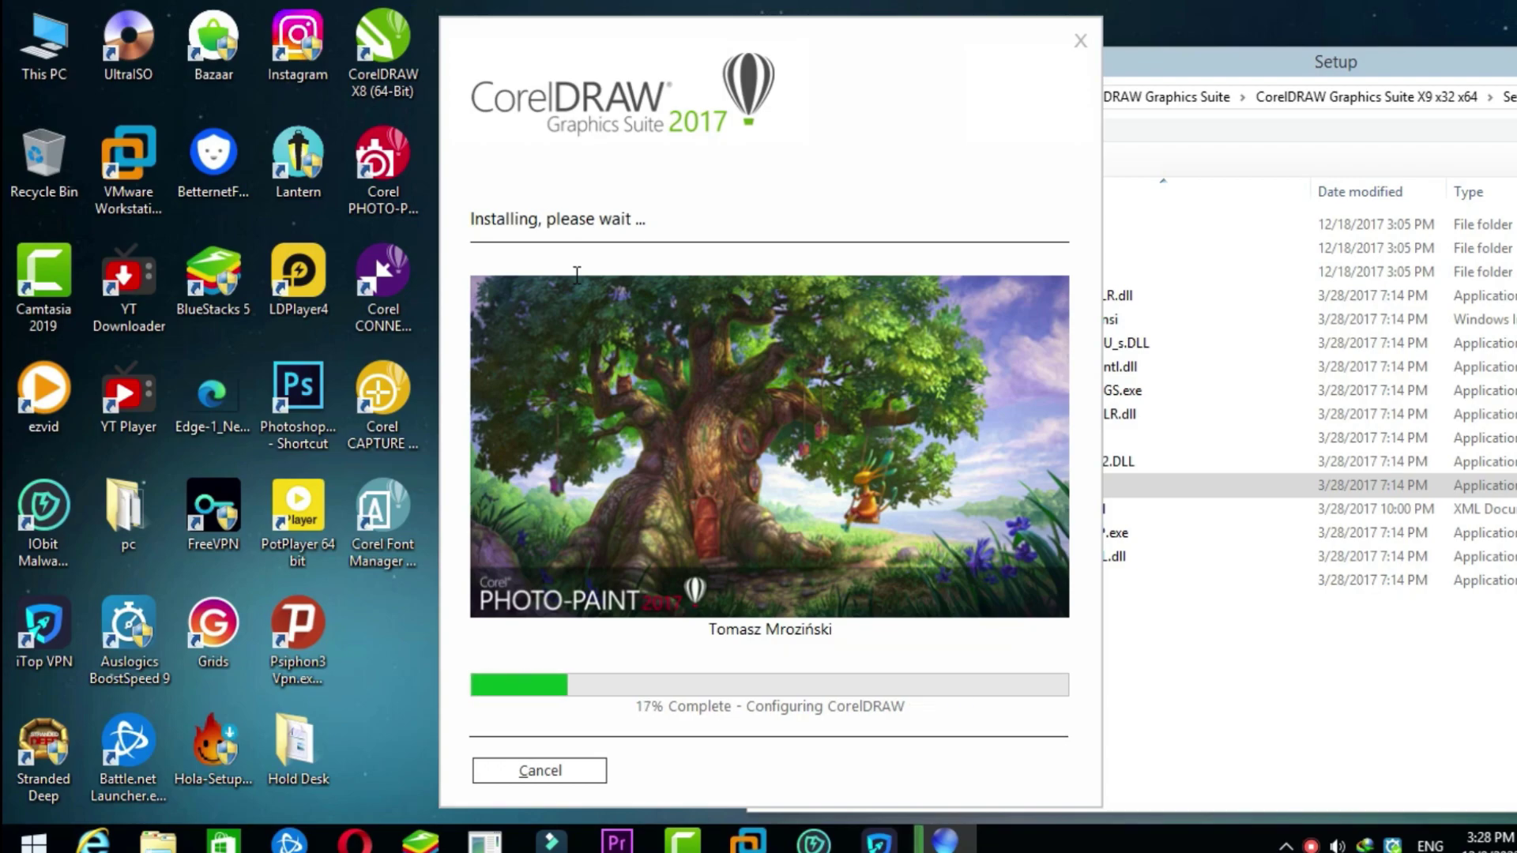
drag(646, 26, 964, 32)
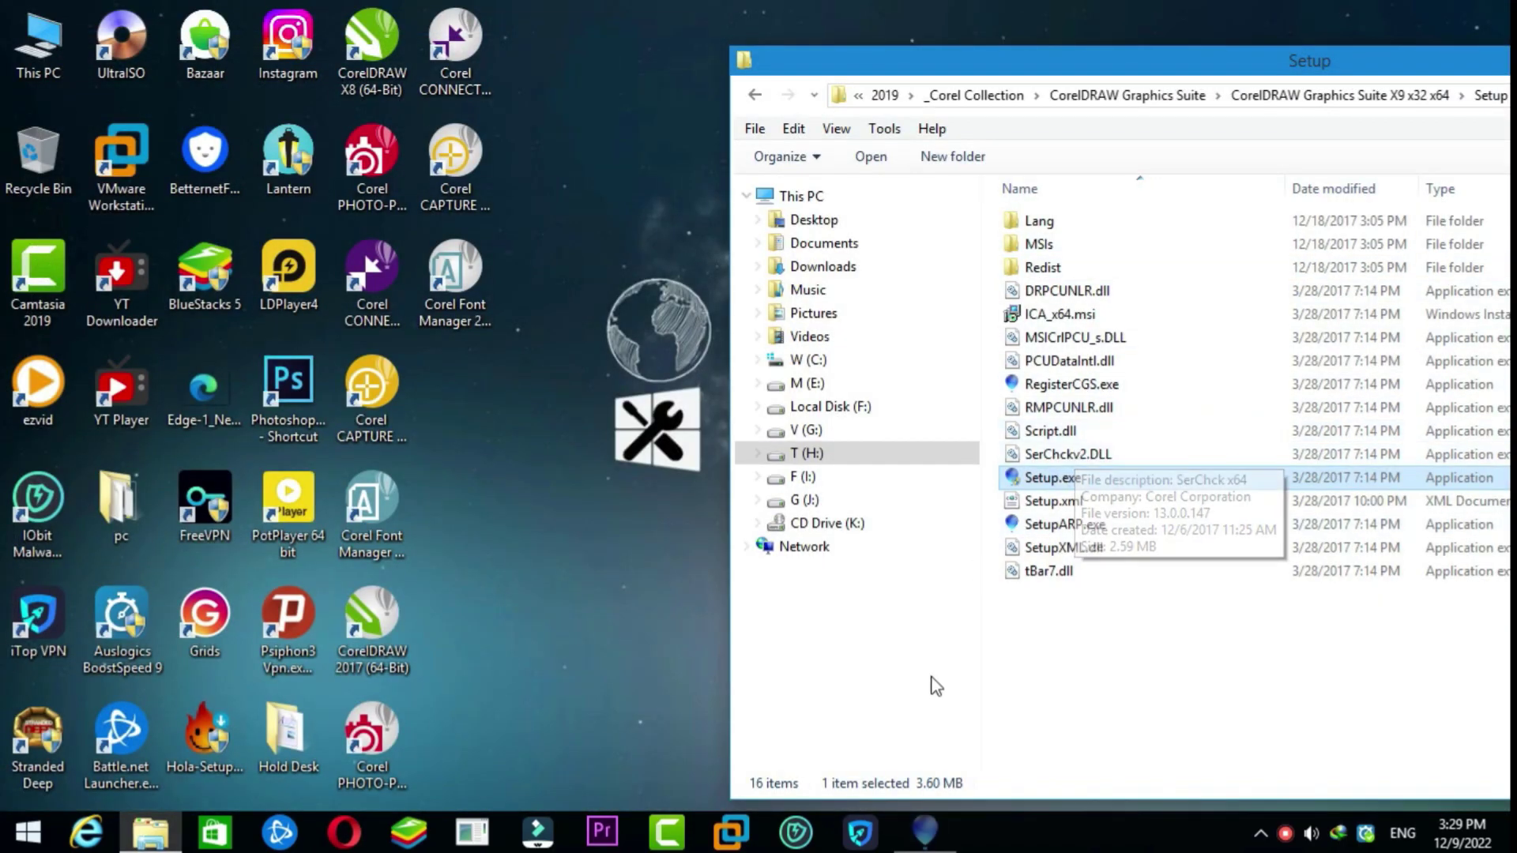
Step: Dismiss the CorelDRAW 2017 account sign-in form without registering and confirm the cancellation
double_click(1089, 474)
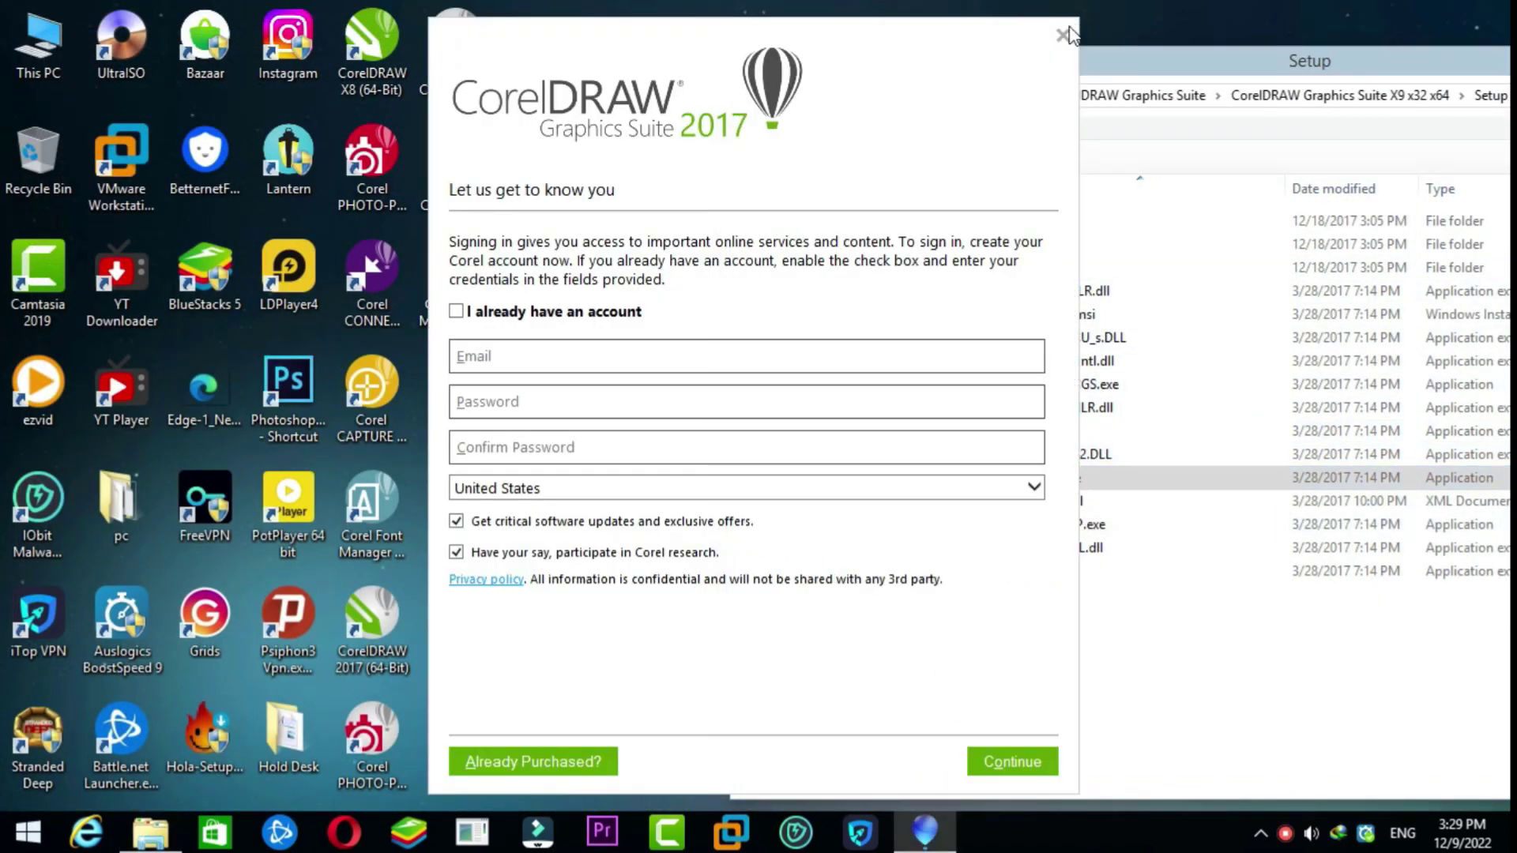
click(1063, 37)
click(772, 494)
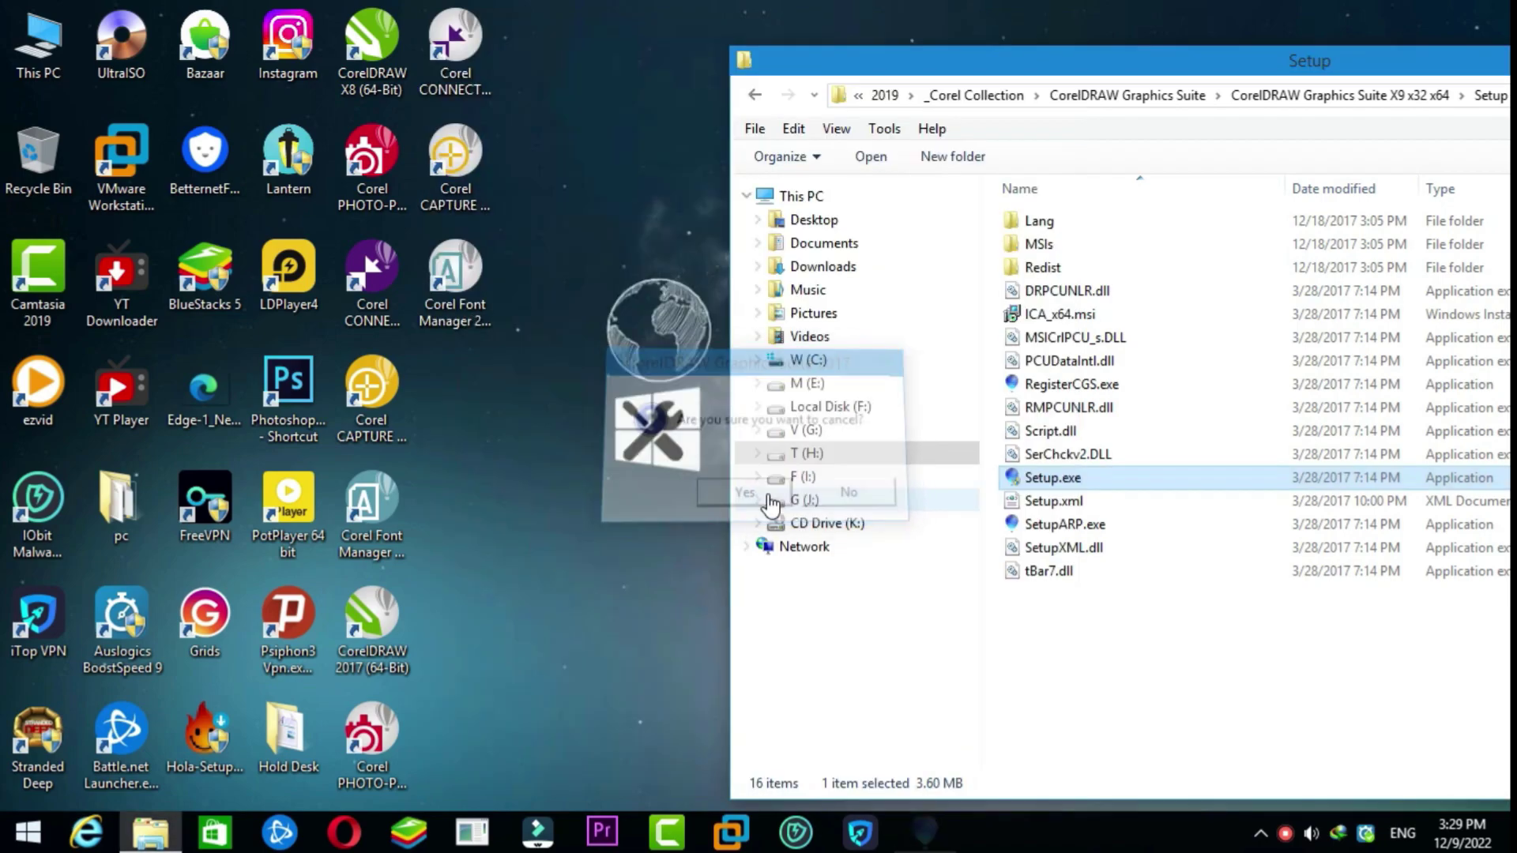
Step: Go back to the CorelDRAW Graphics Suite X9 x32 x64 folder and run cdgs-hf1.exe from its Update folder
click(756, 95)
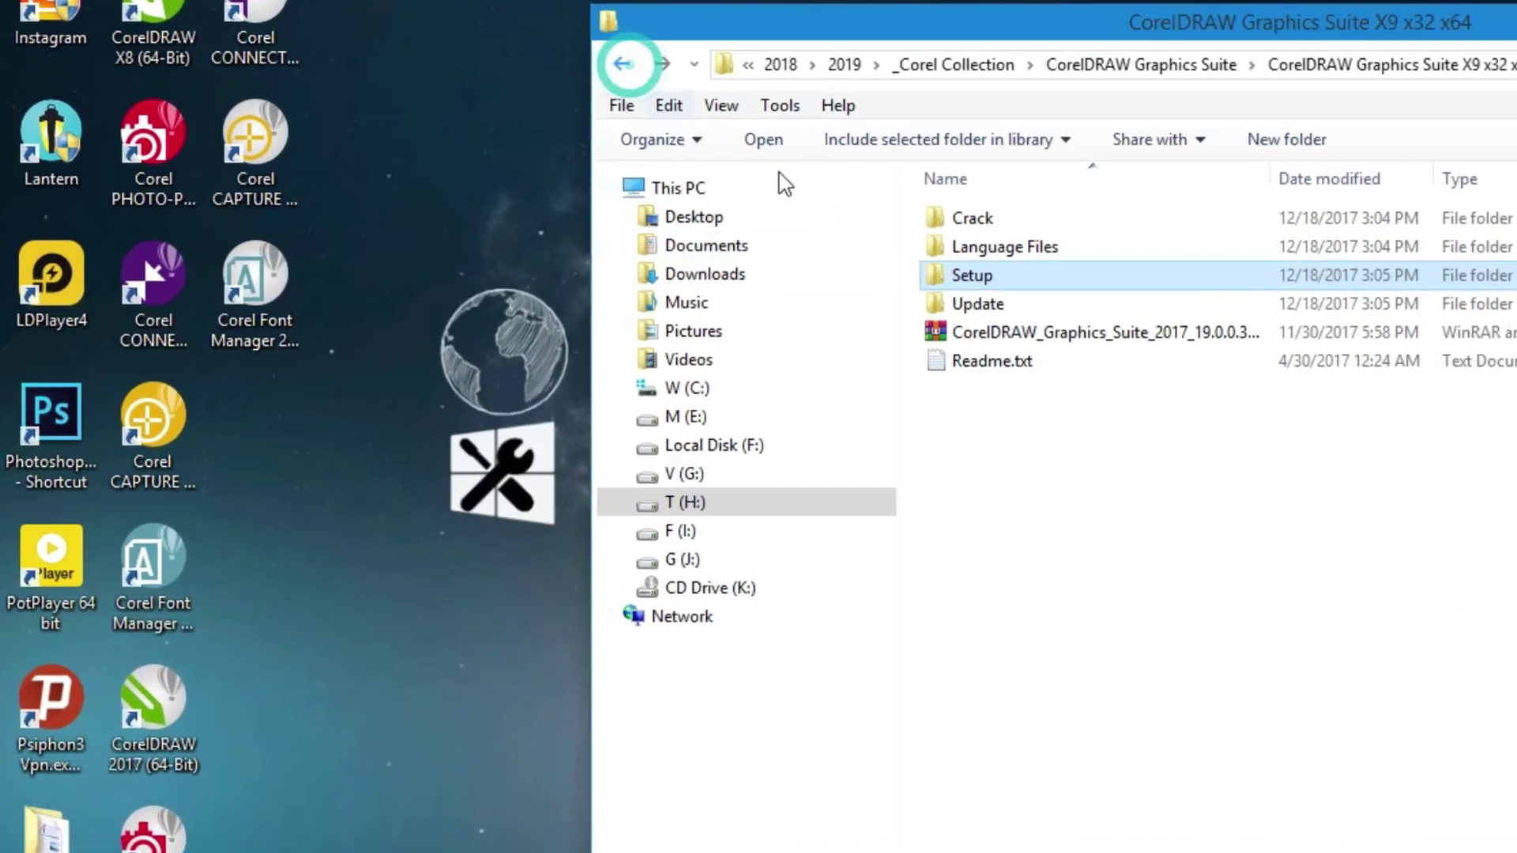
double_click(1108, 286)
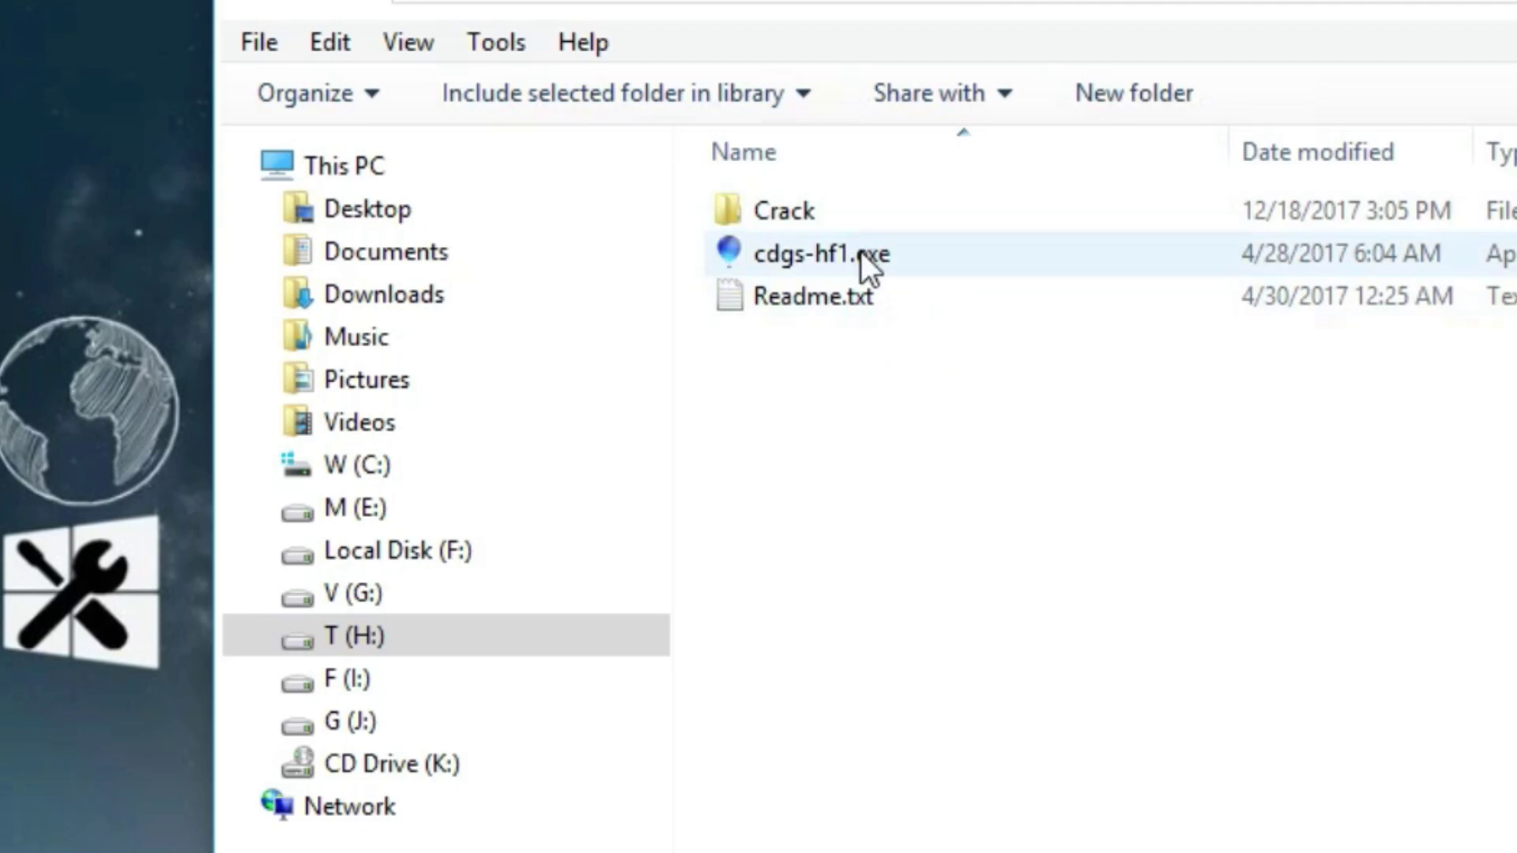
double_click(861, 252)
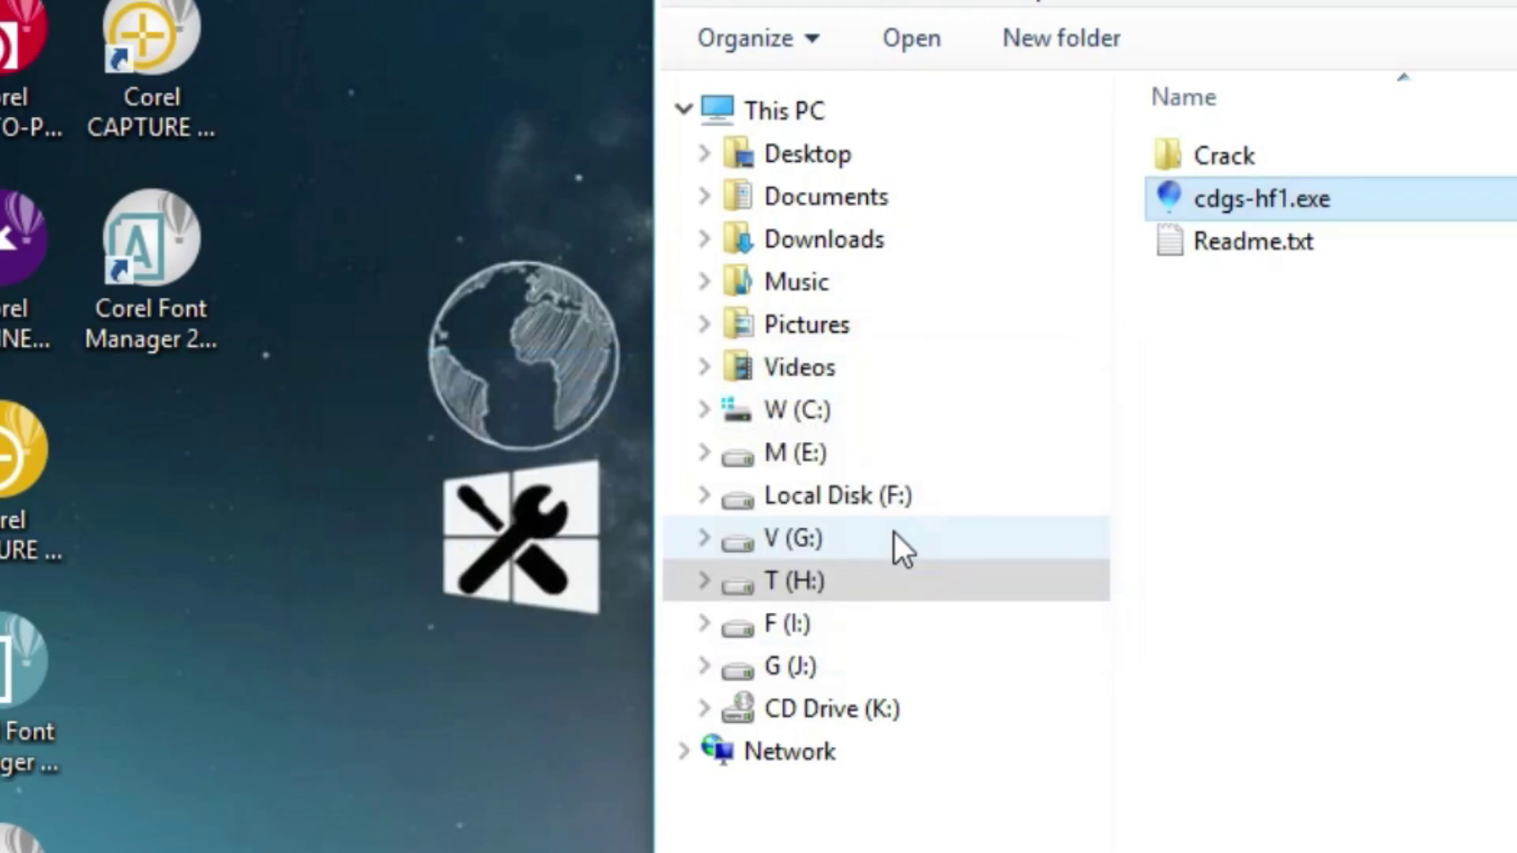
Step: Copy PASMUTILITY.dll from the Crack folder inside the Update folder
double_click(1225, 162)
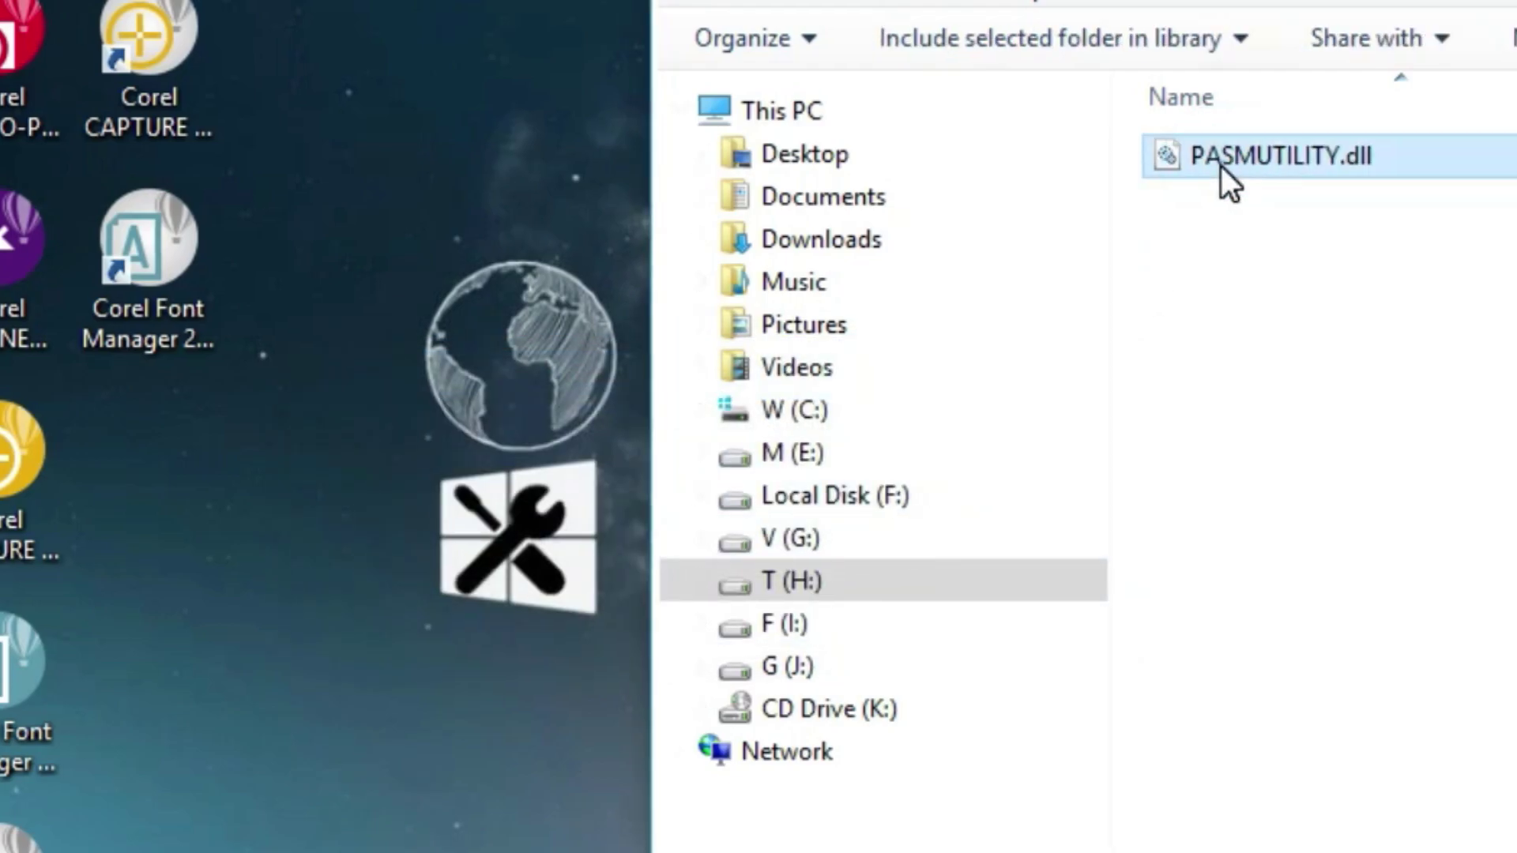
right_click(1222, 166)
click(992, 736)
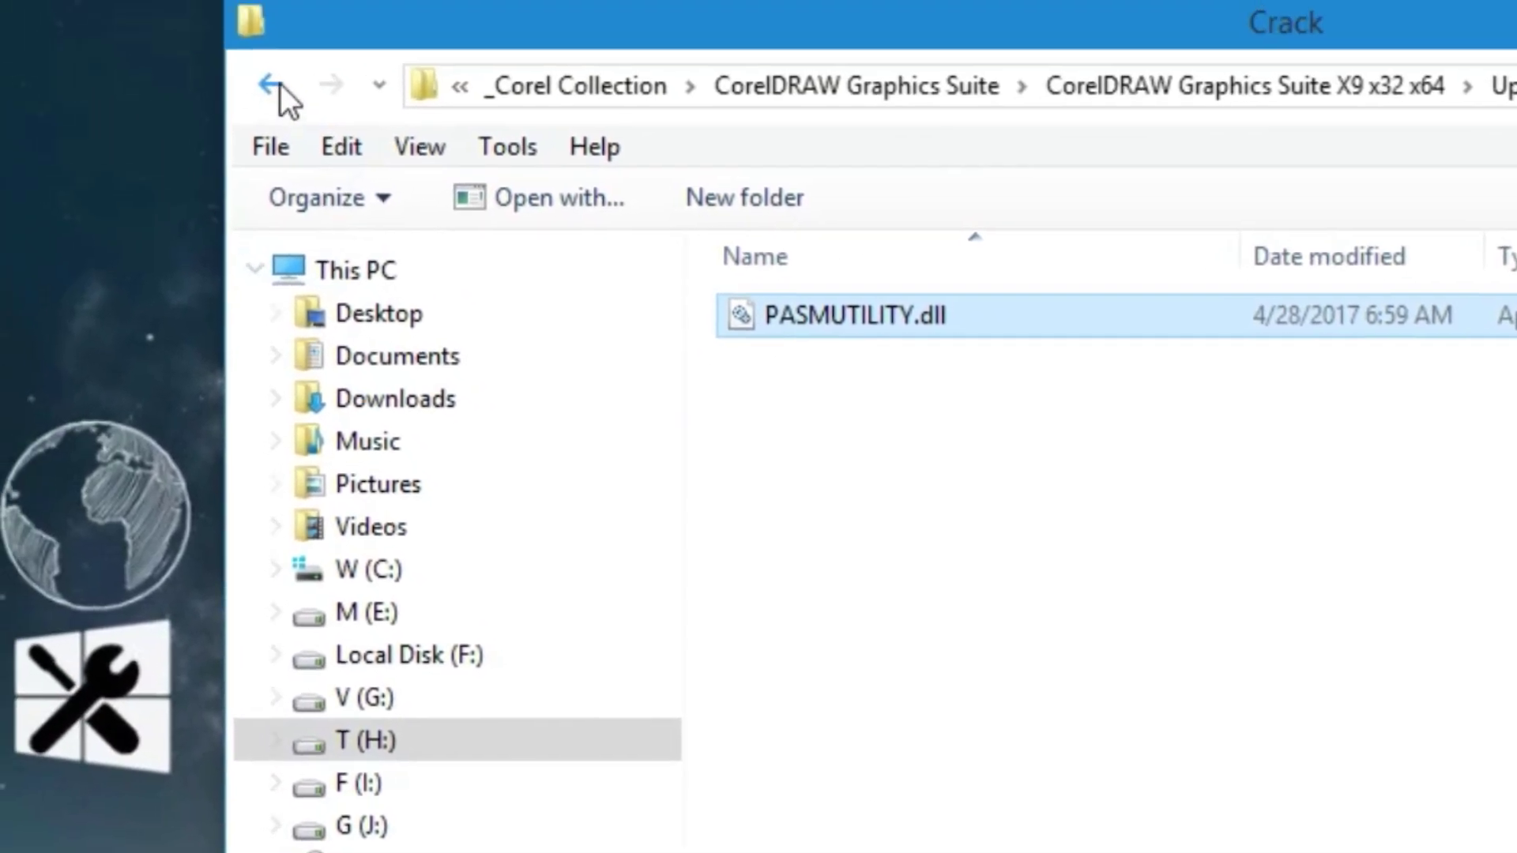
Step: Go back to This PC and open the v1 folder under Program Files\Corel\PASMUtility on drive C
click(293, 98)
click(295, 101)
click(295, 101)
click(295, 102)
click(296, 102)
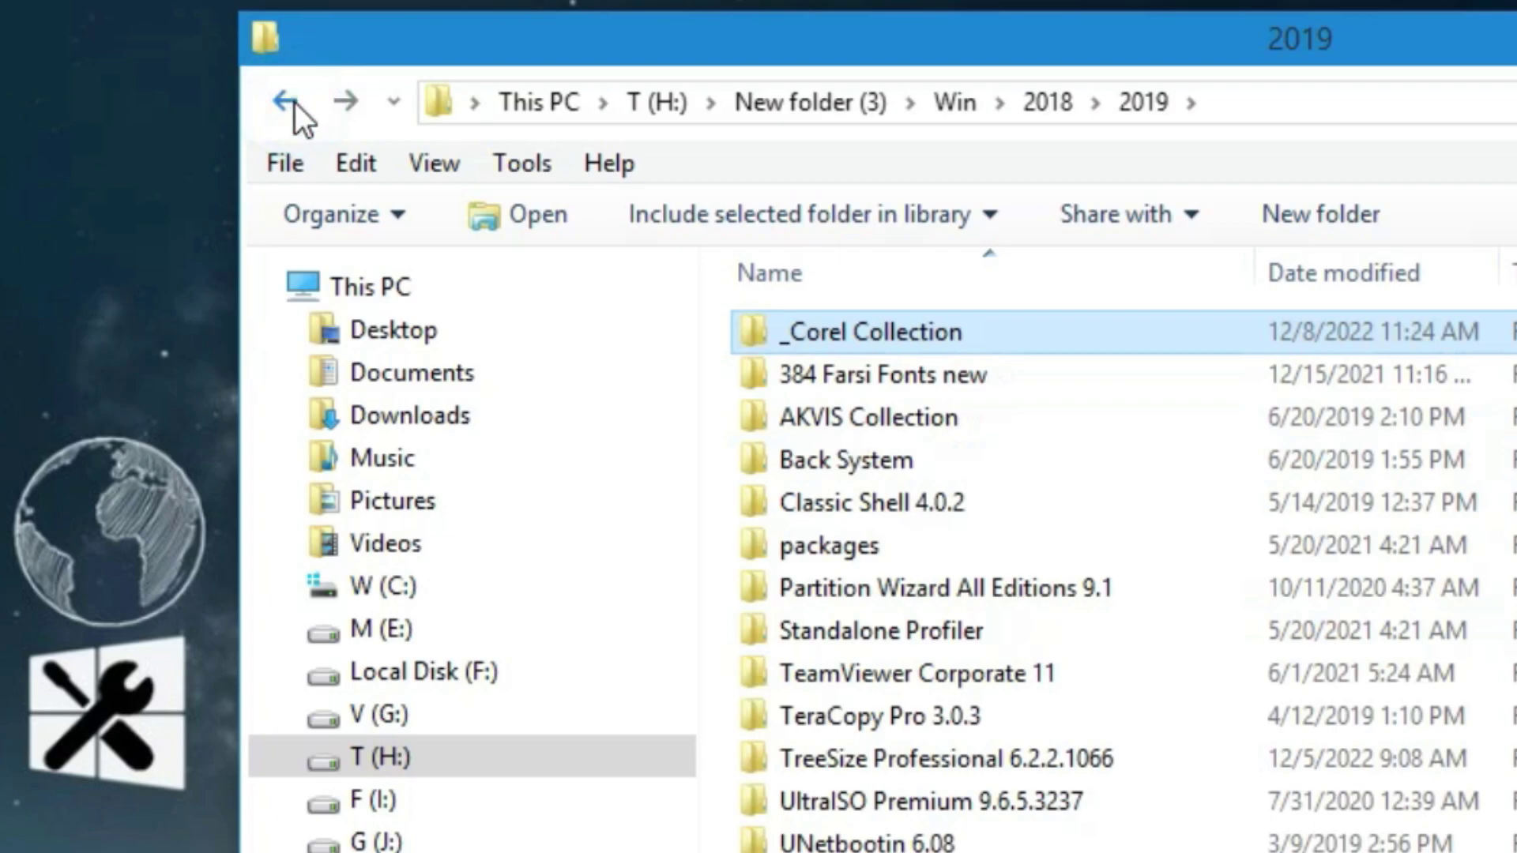
click(295, 102)
click(296, 102)
click(296, 102)
click(296, 102)
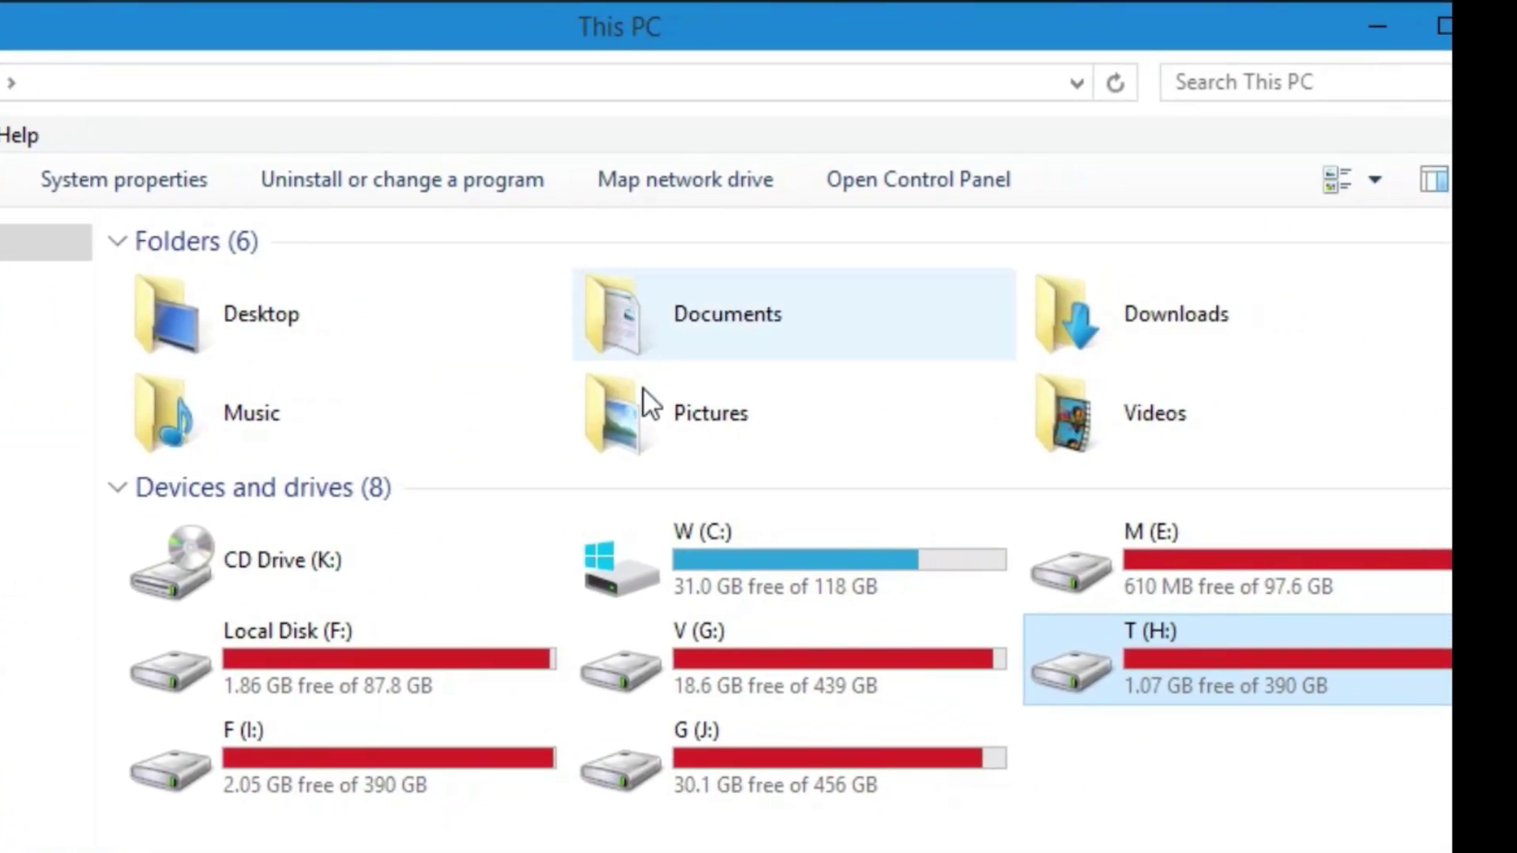
double_click(708, 548)
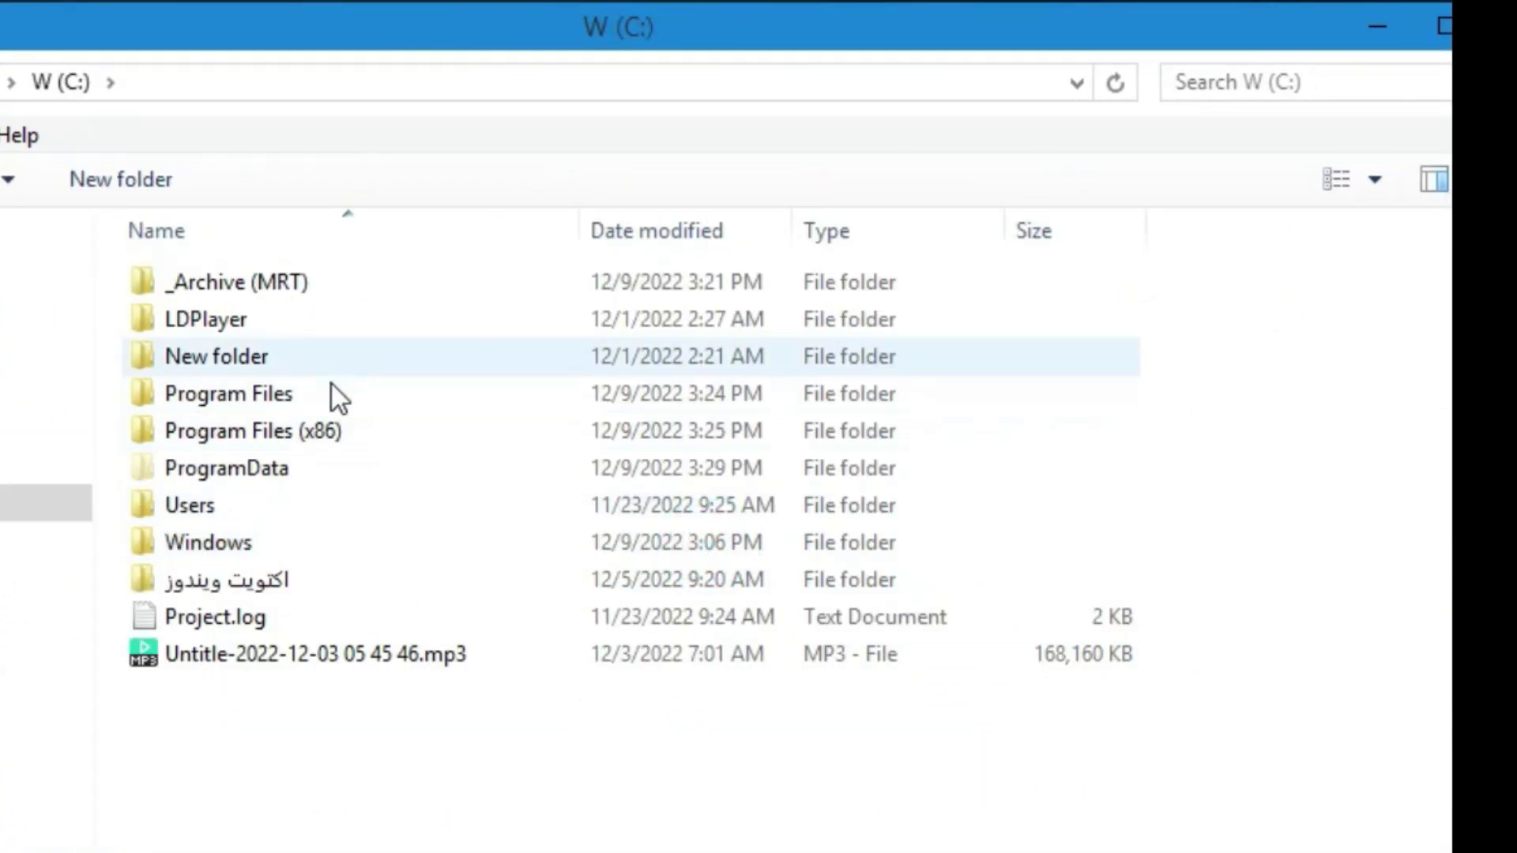
double_click(336, 387)
double_click(354, 358)
click(360, 356)
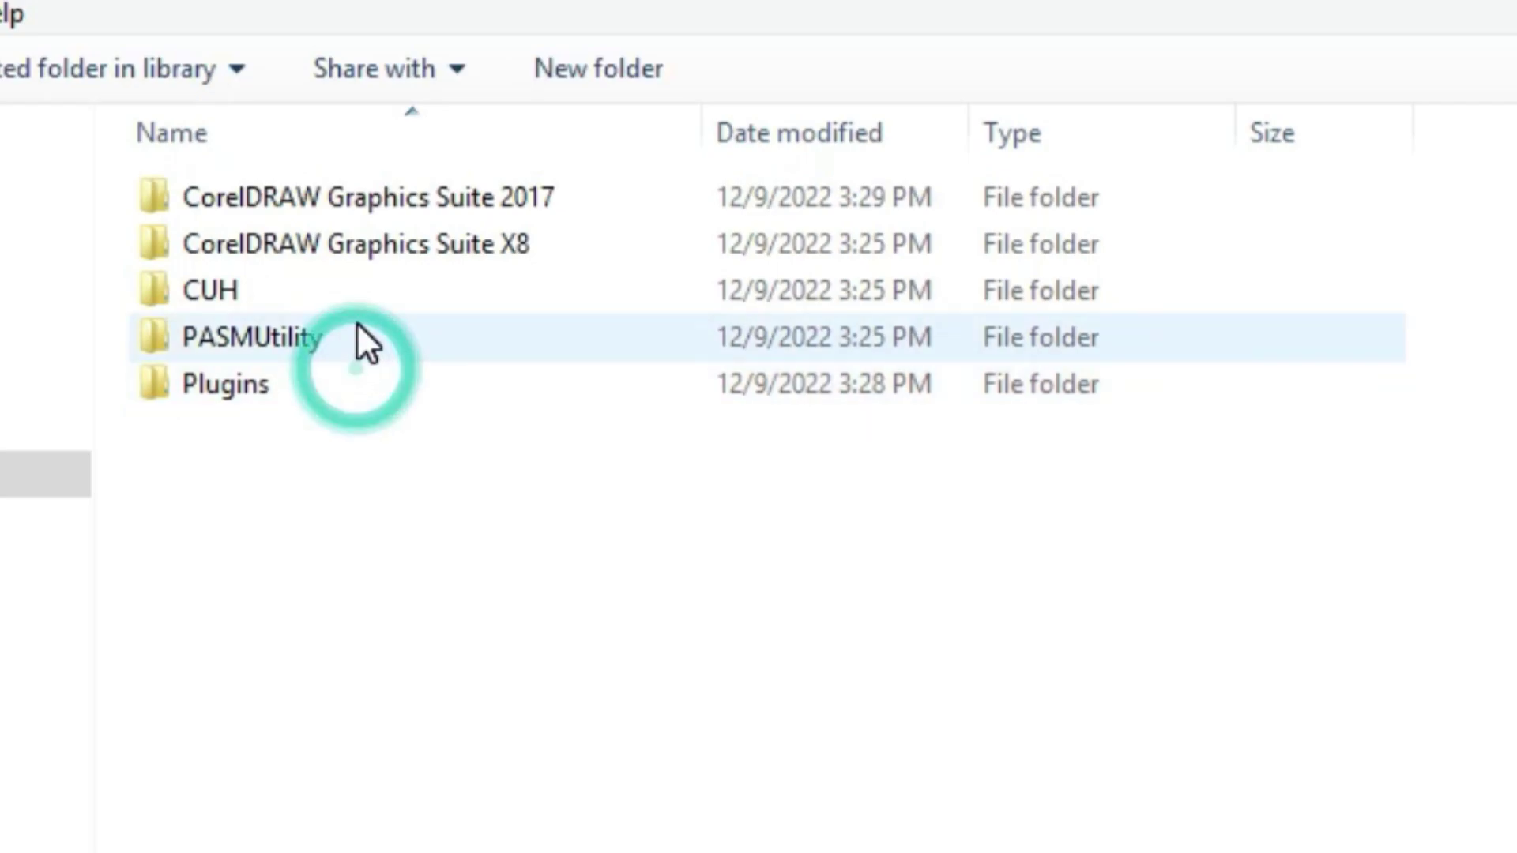
double_click(352, 348)
double_click(347, 197)
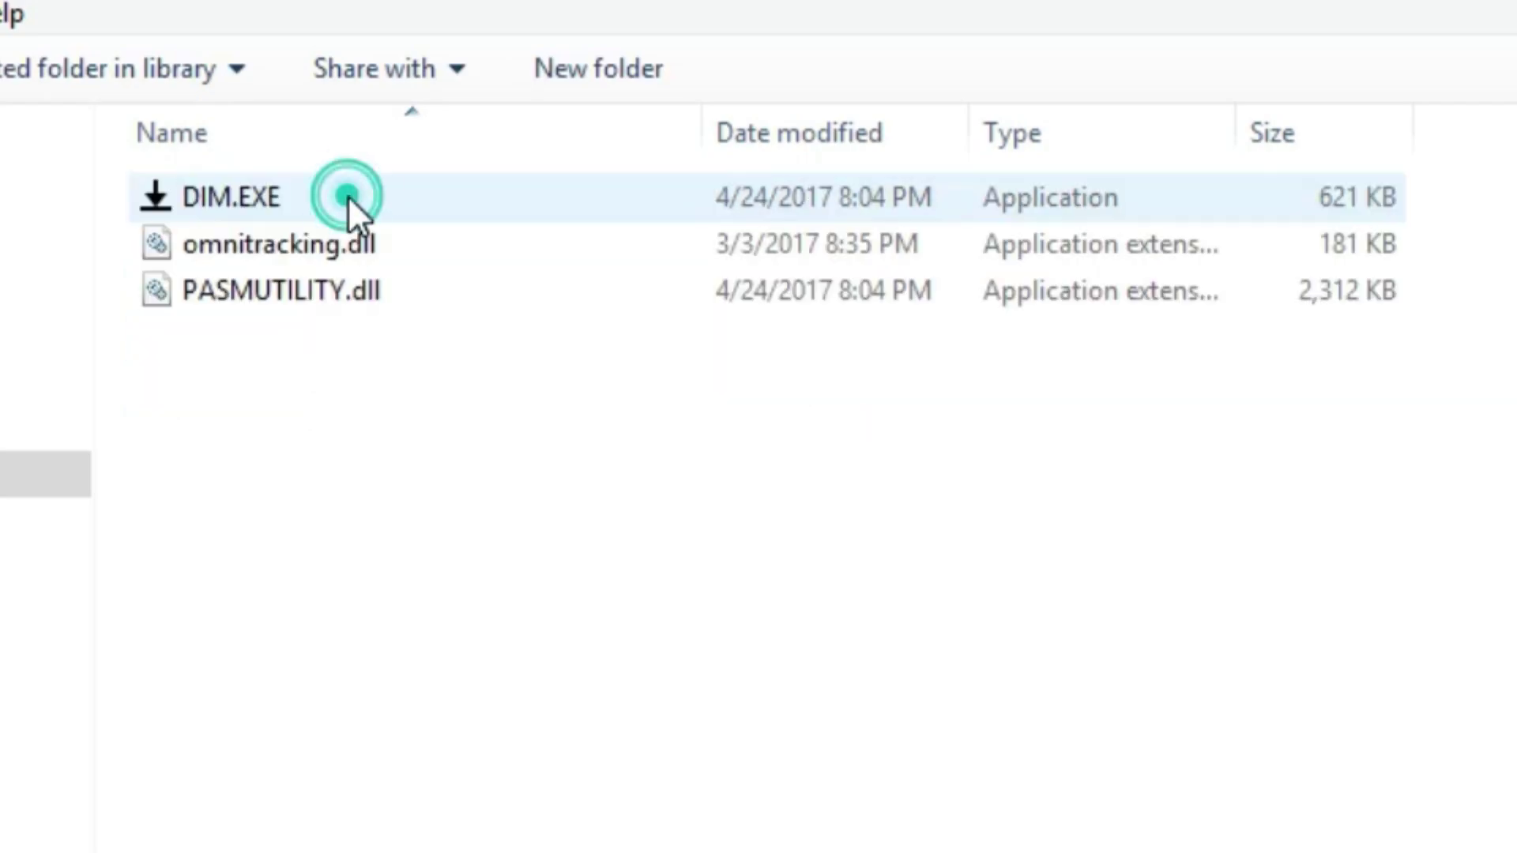
Step: Paste PASMUTILITY.dll into the v1 folder, replacing the existing file with administrator permission, and close the folder window
right_click(309, 405)
click(384, 710)
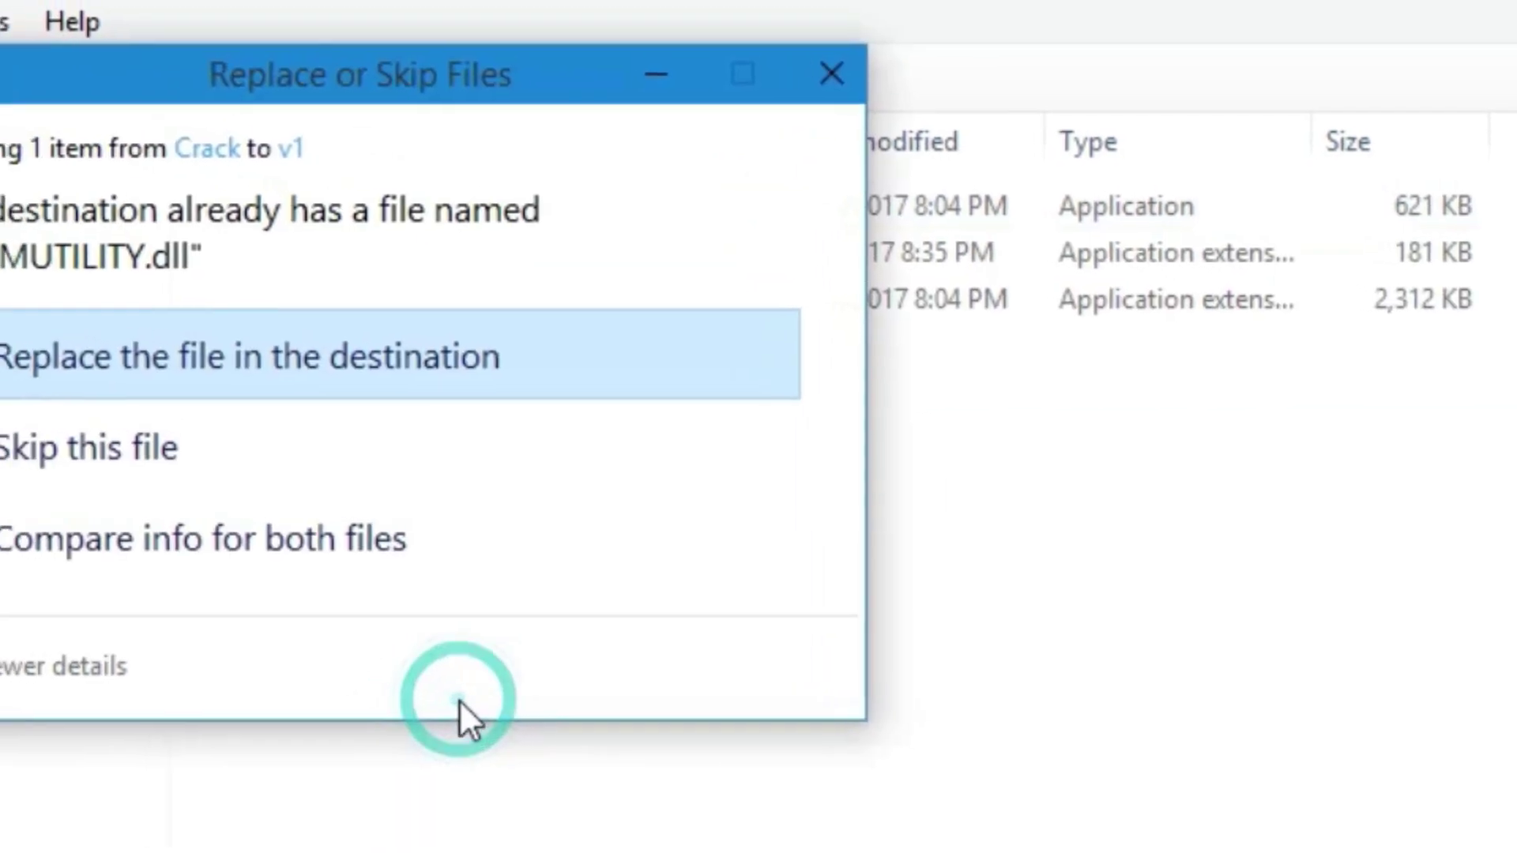
click(348, 355)
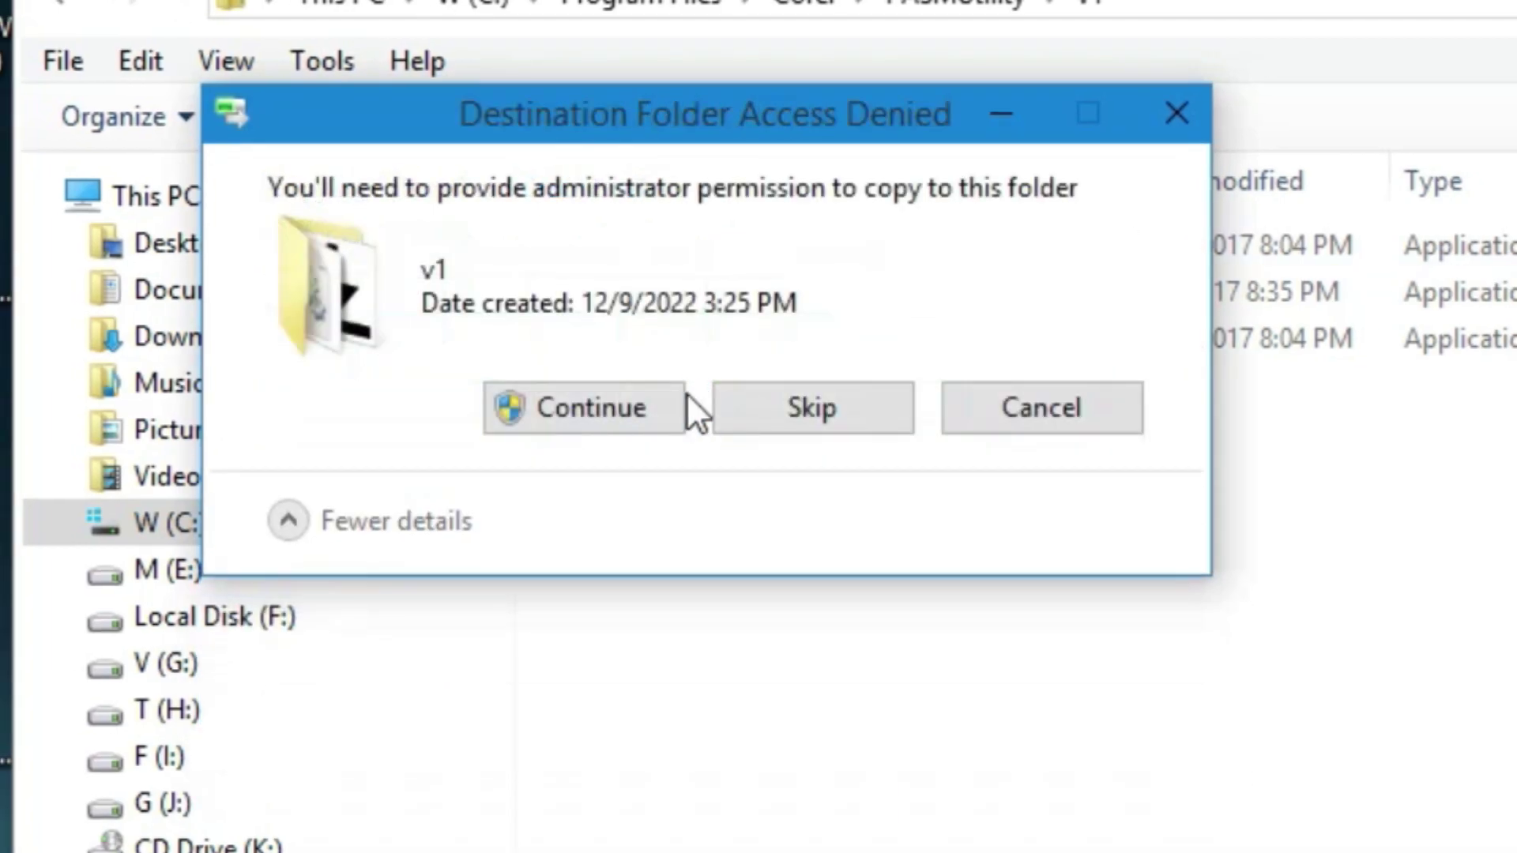
click(665, 404)
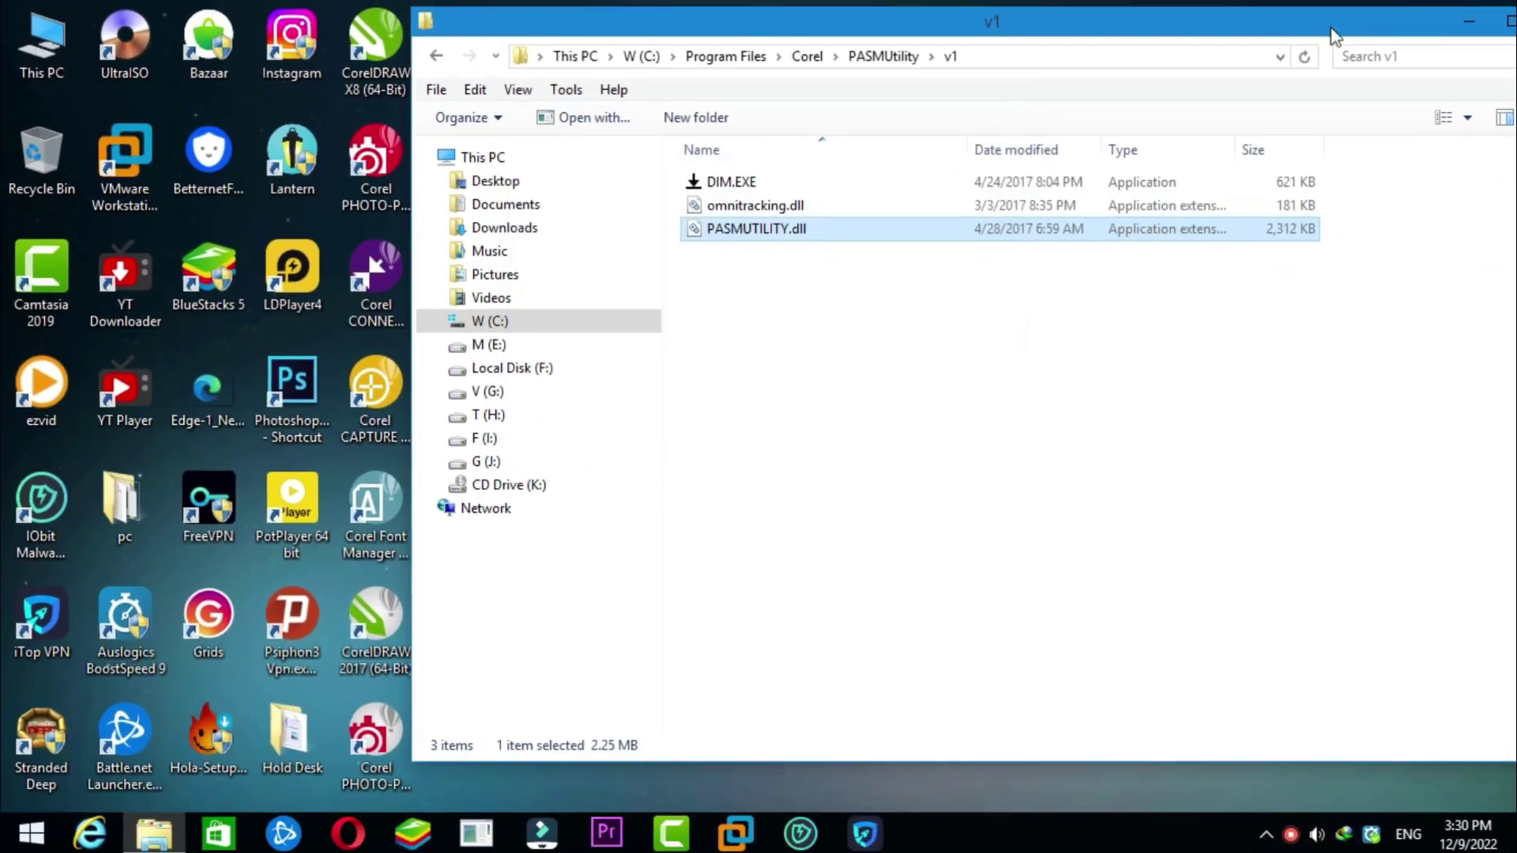
drag(1351, 26, 1170, 41)
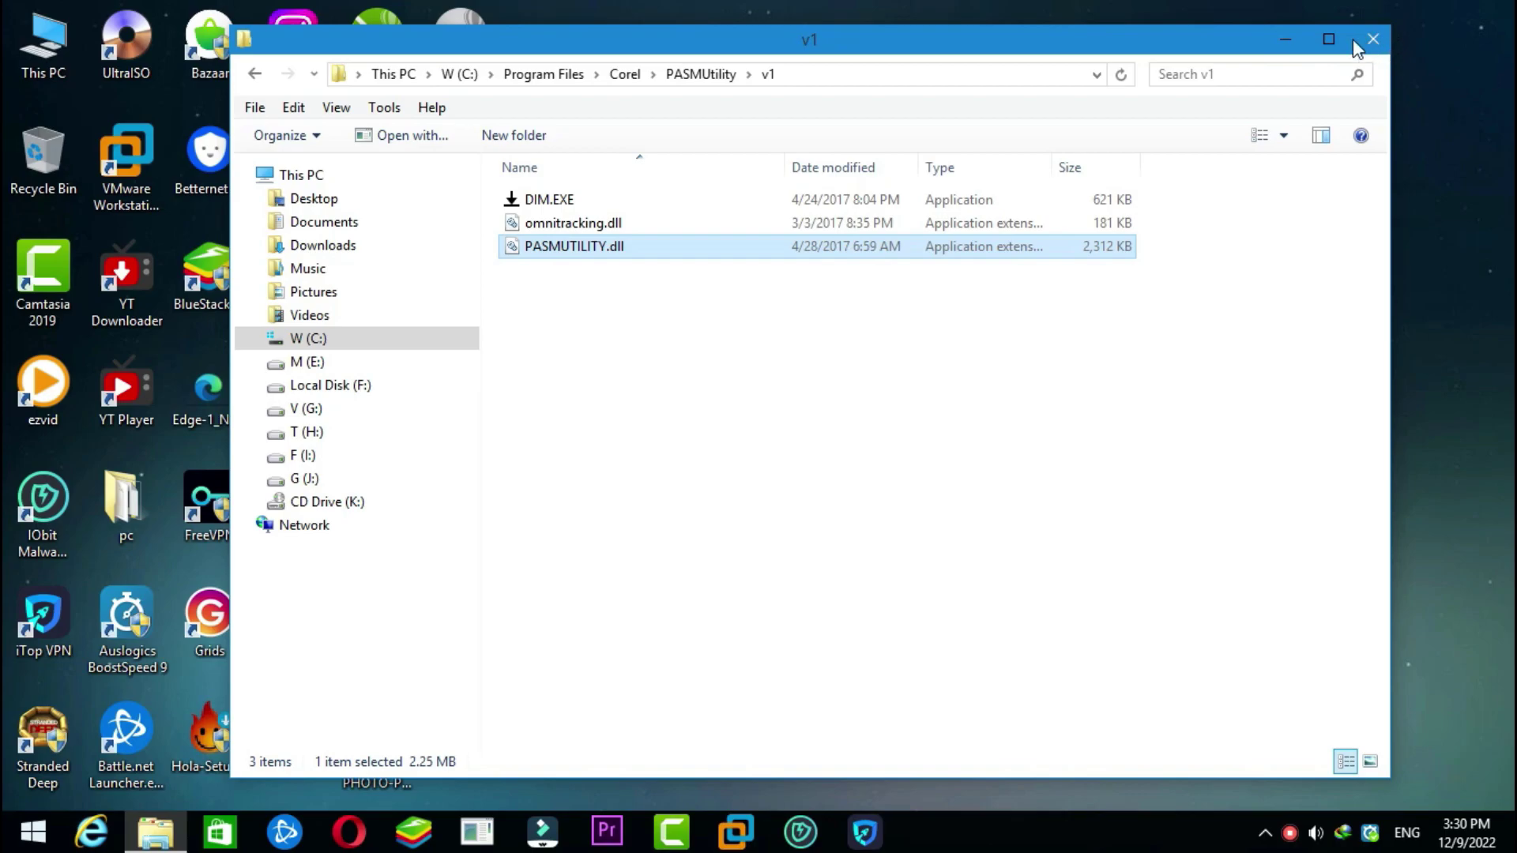
click(1372, 35)
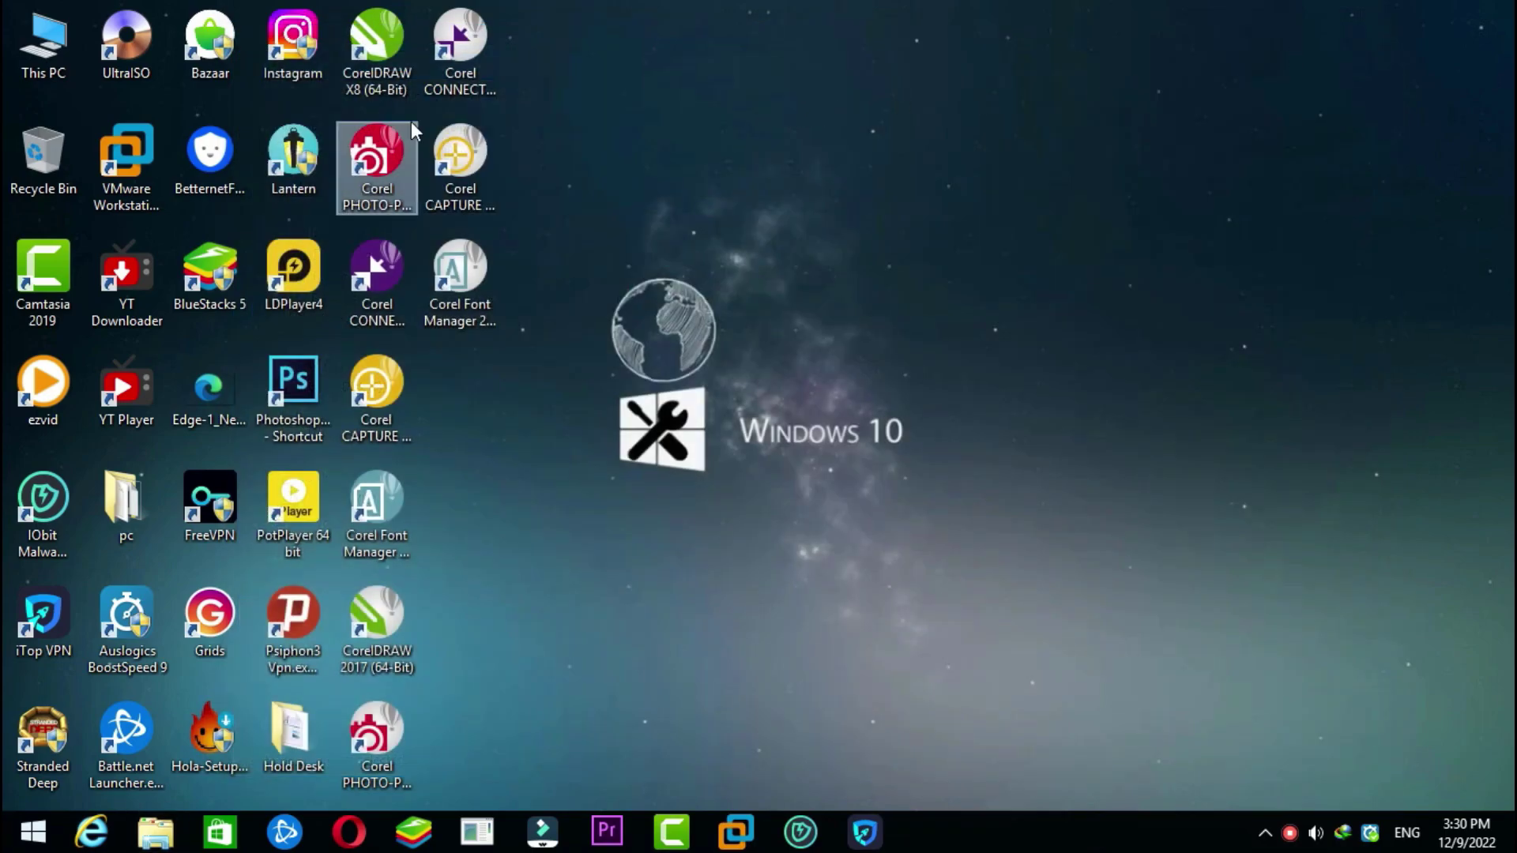
Step: Test-launch CorelDRAW X8 (64-Bit) and CorelDRAW 2017 (64-Bit) from their desktop shortcuts
double_click(408, 68)
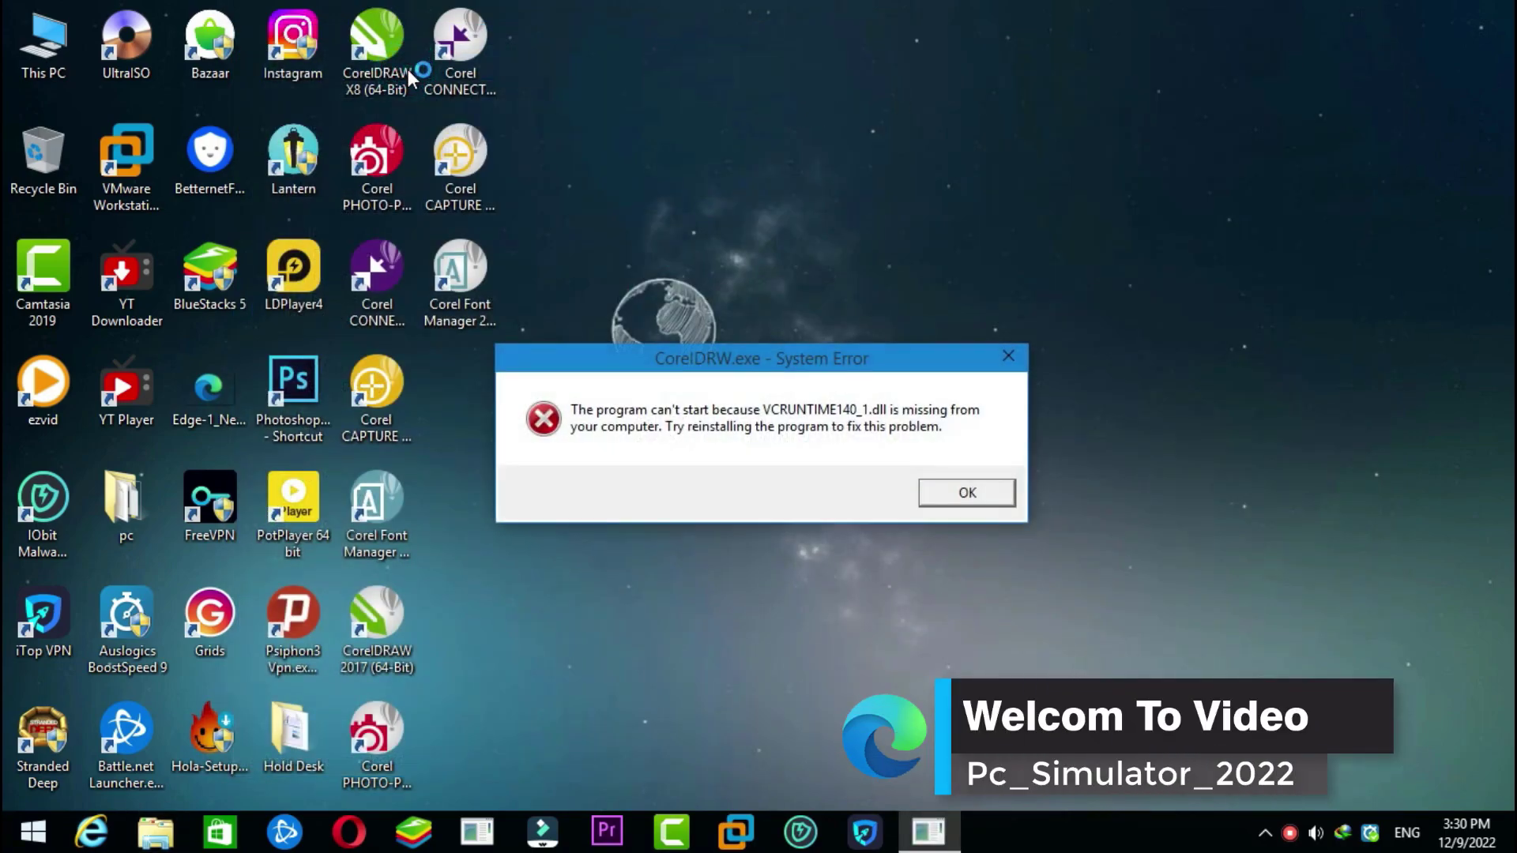
click(956, 506)
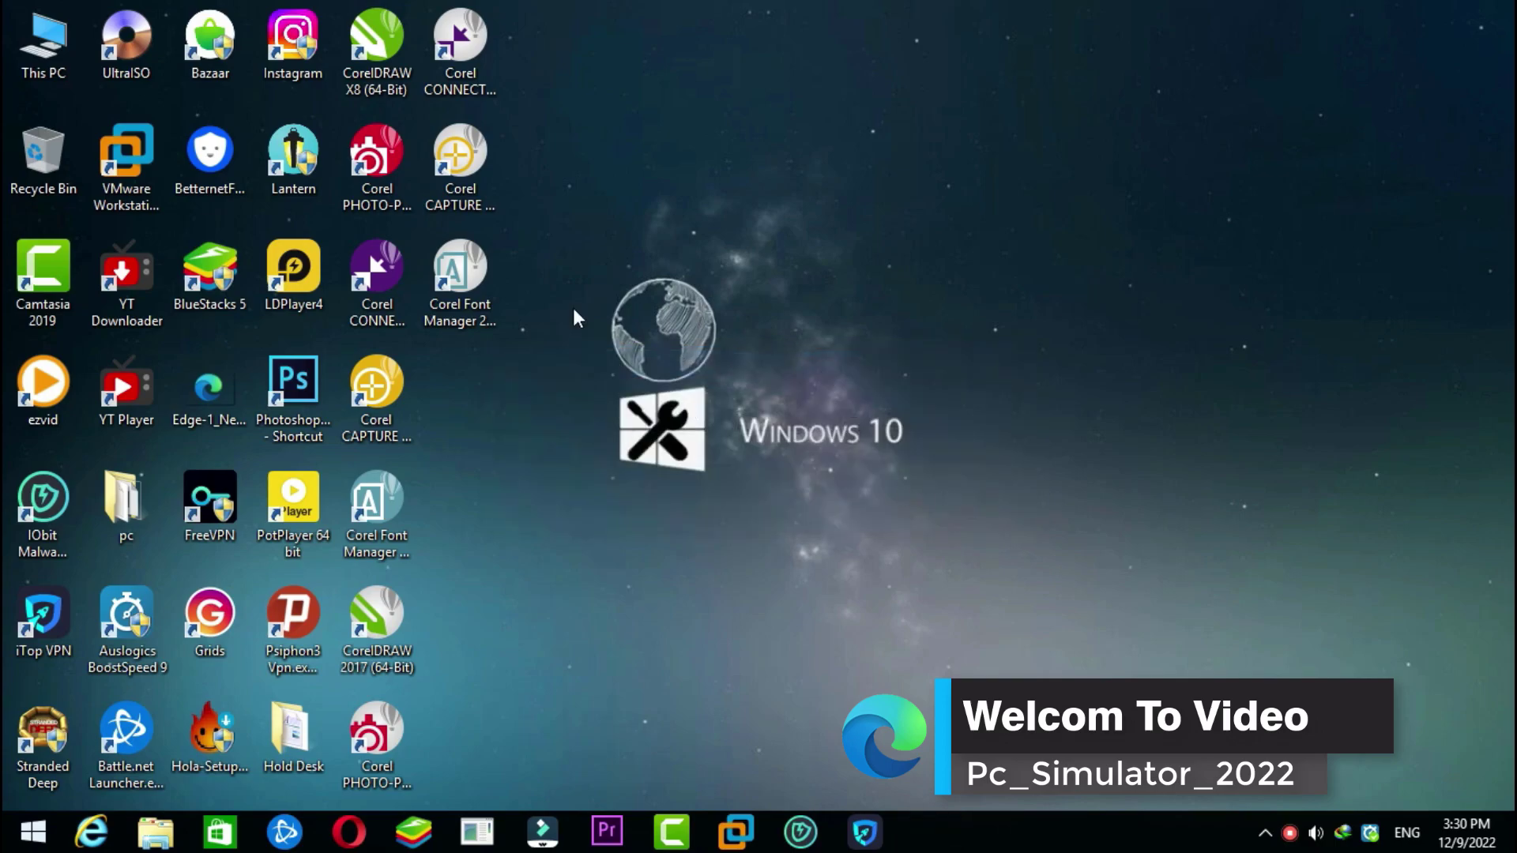
double_click(379, 627)
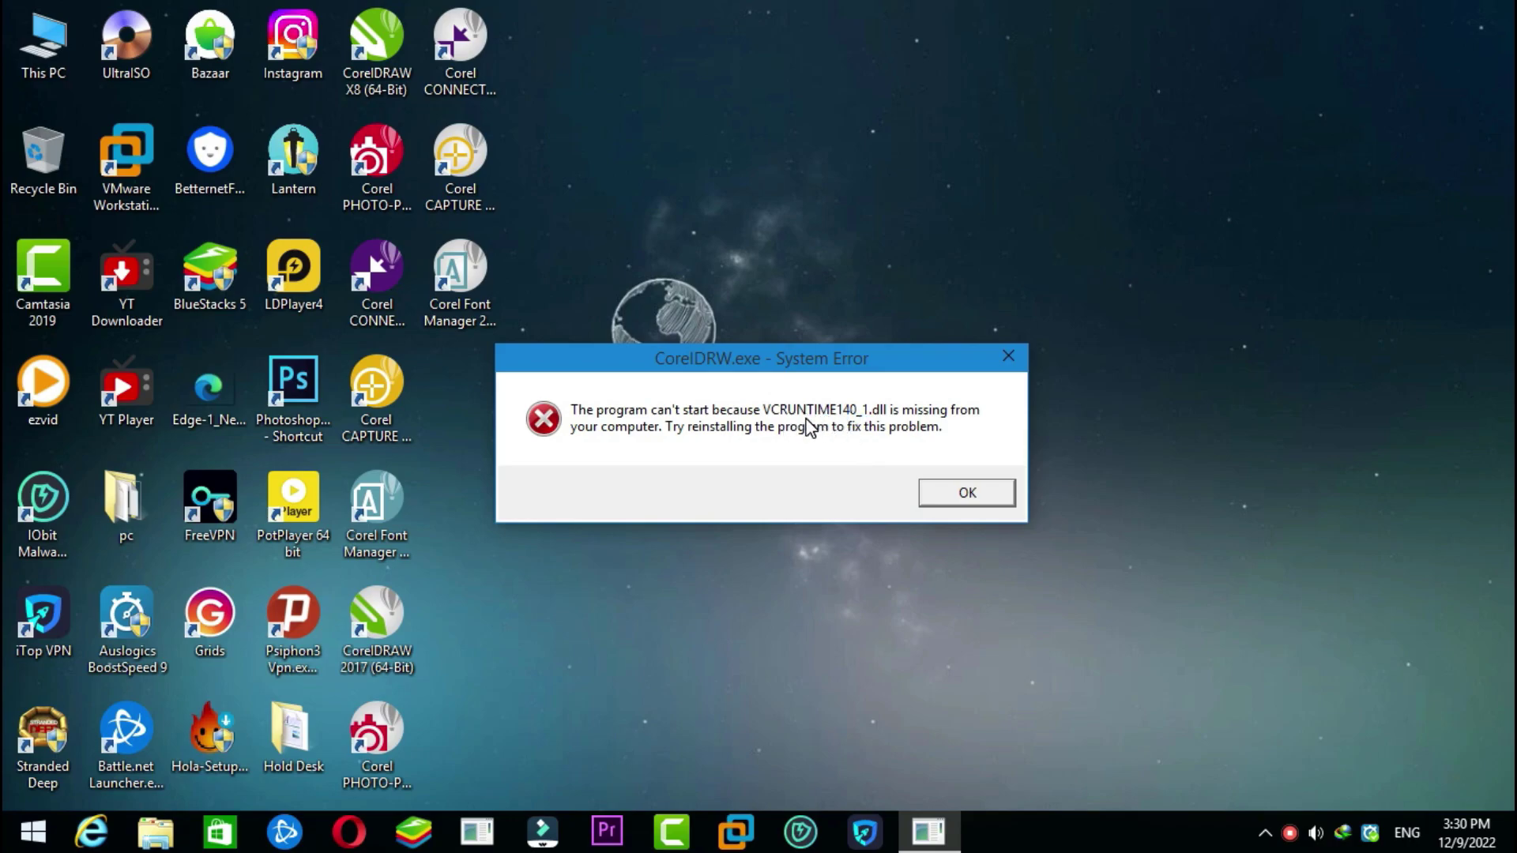
click(929, 492)
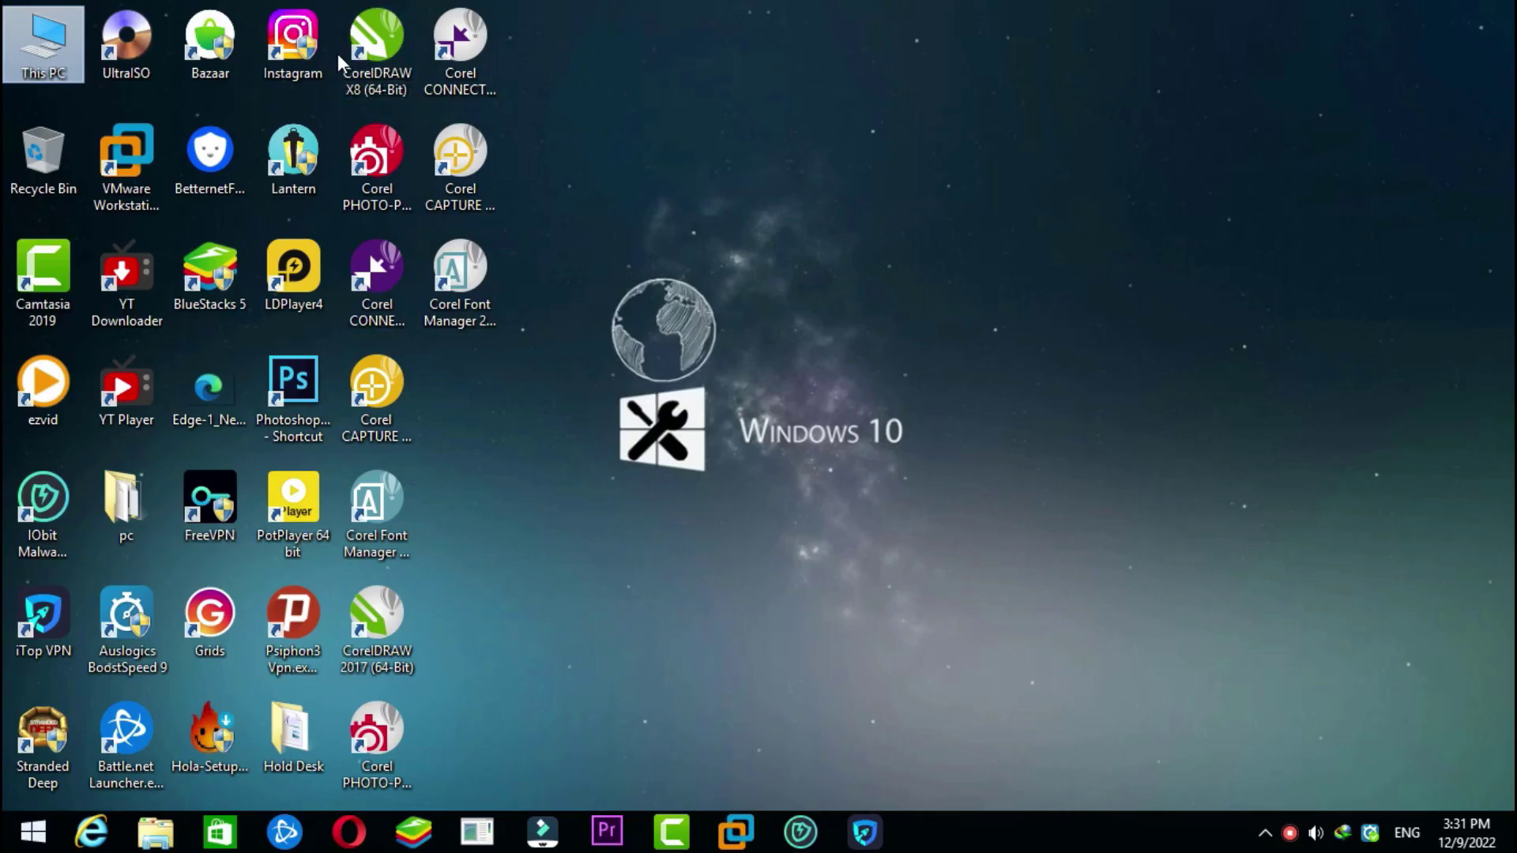
double_click(696, 345)
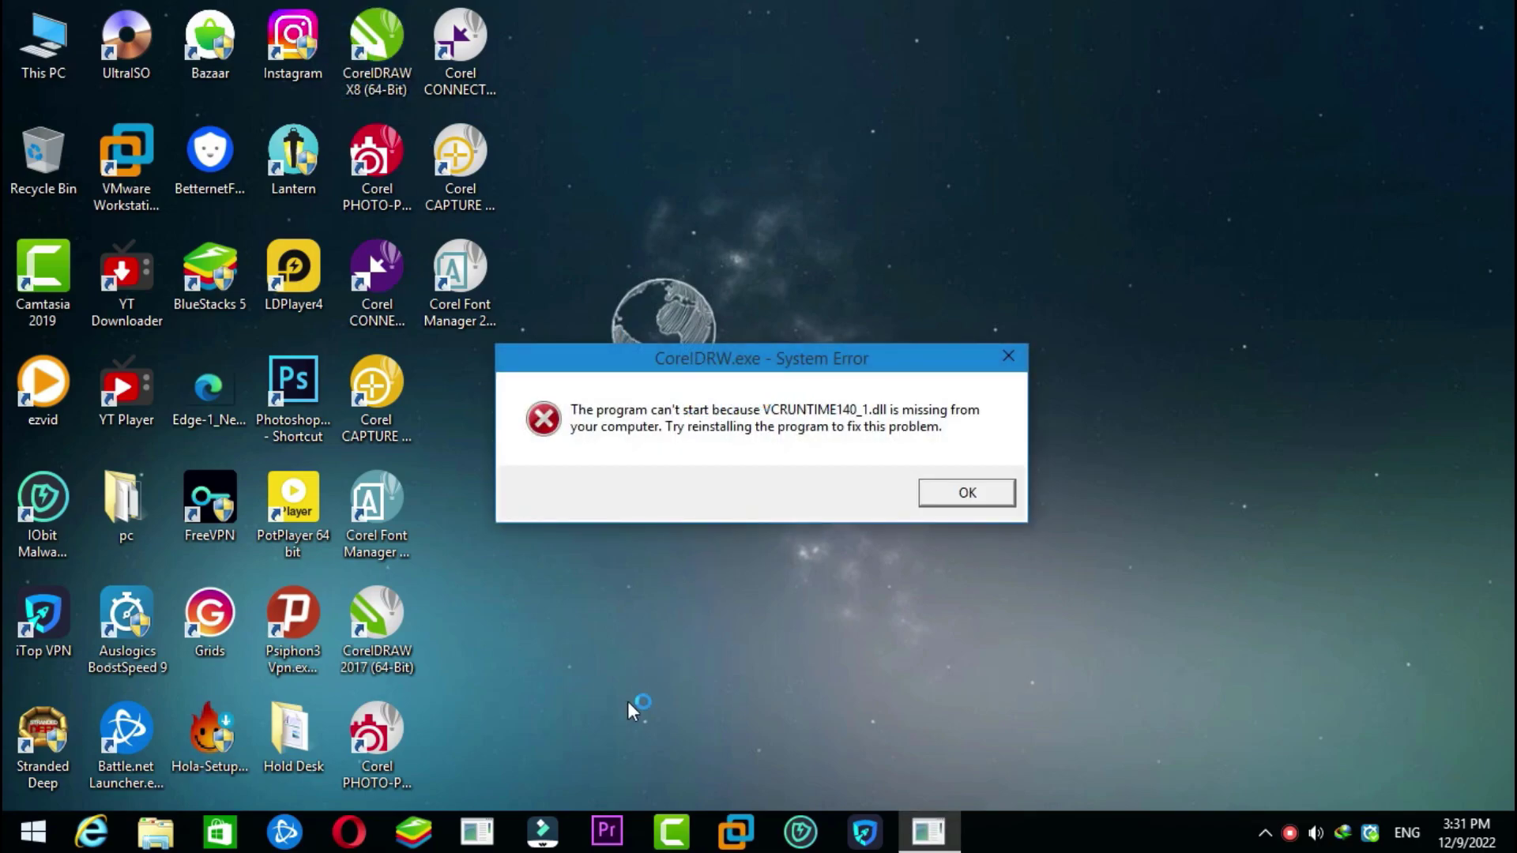
Step: Switch to the Opera browser and close the soft98.ir, IObit Malware and apps.corel.com tabs
click(351, 832)
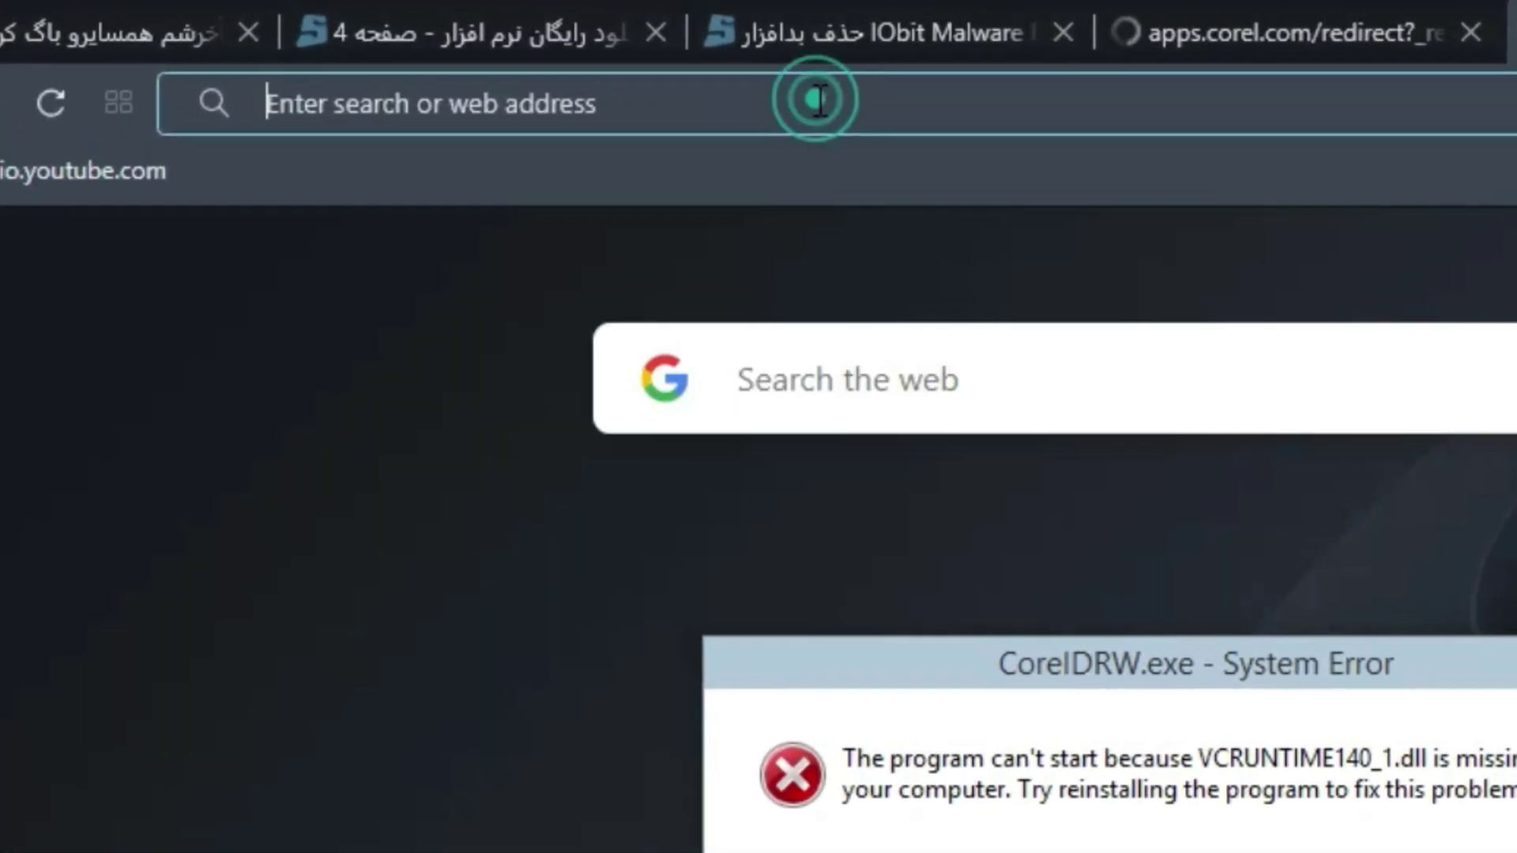
click(892, 20)
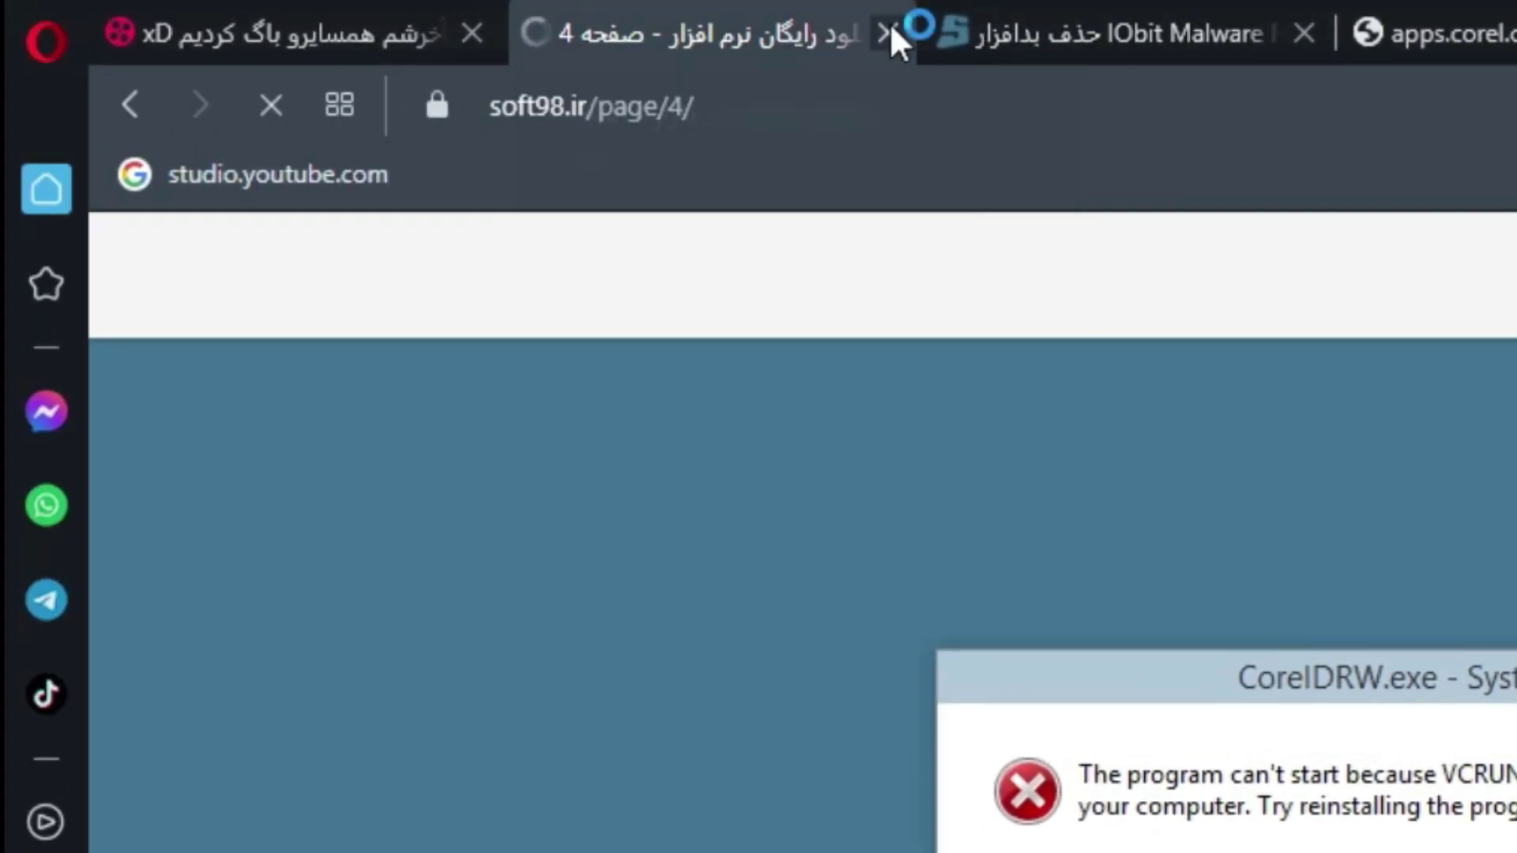
click(891, 24)
click(891, 23)
click(890, 25)
click(886, 30)
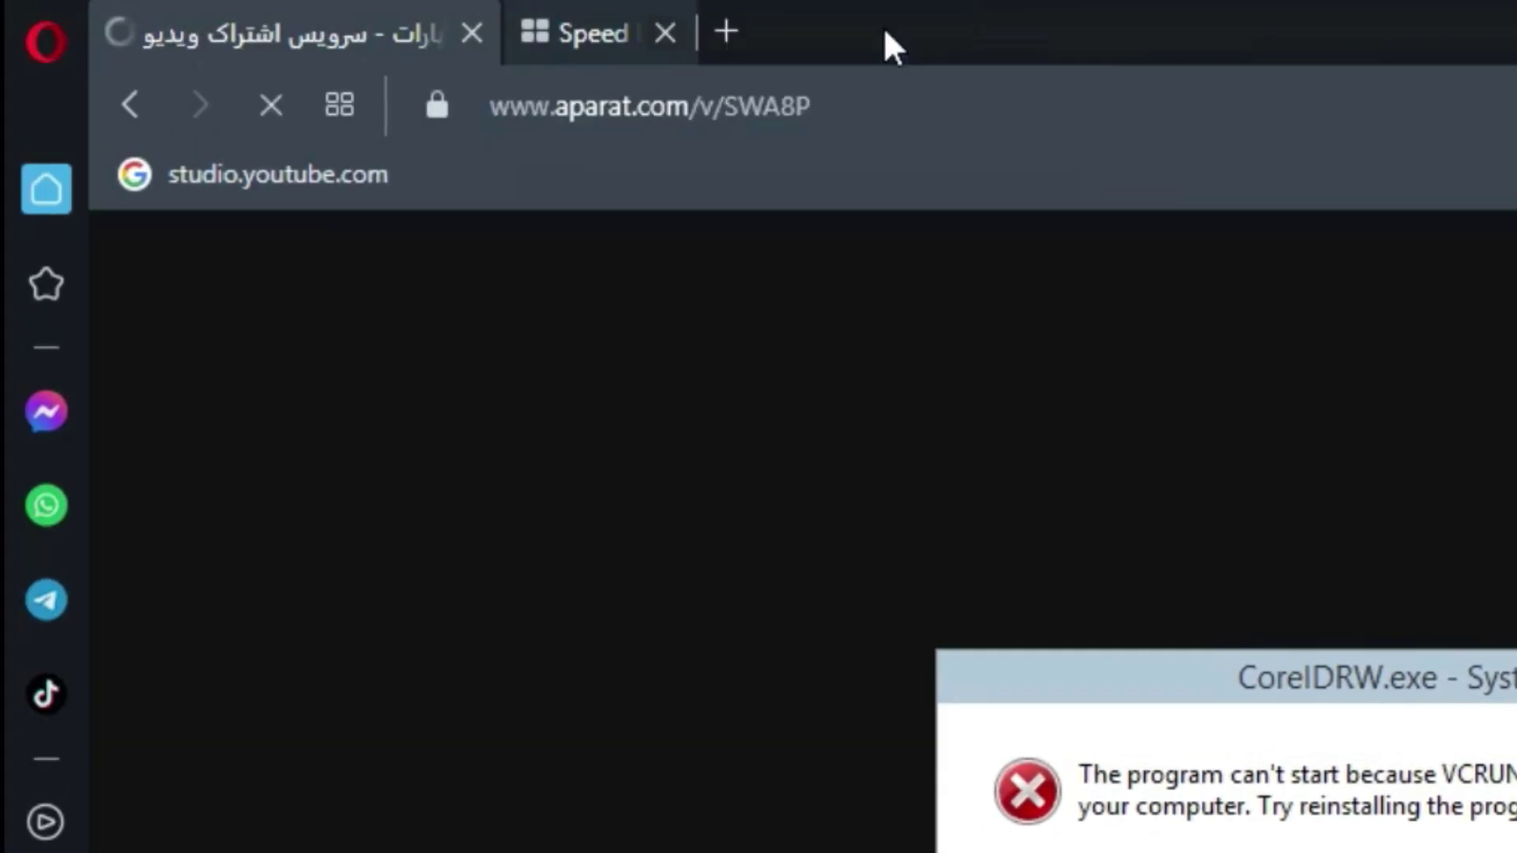
Step: Run a Google search for "error vcruntime140_1.dll" from the Speed Dial tab
click(545, 32)
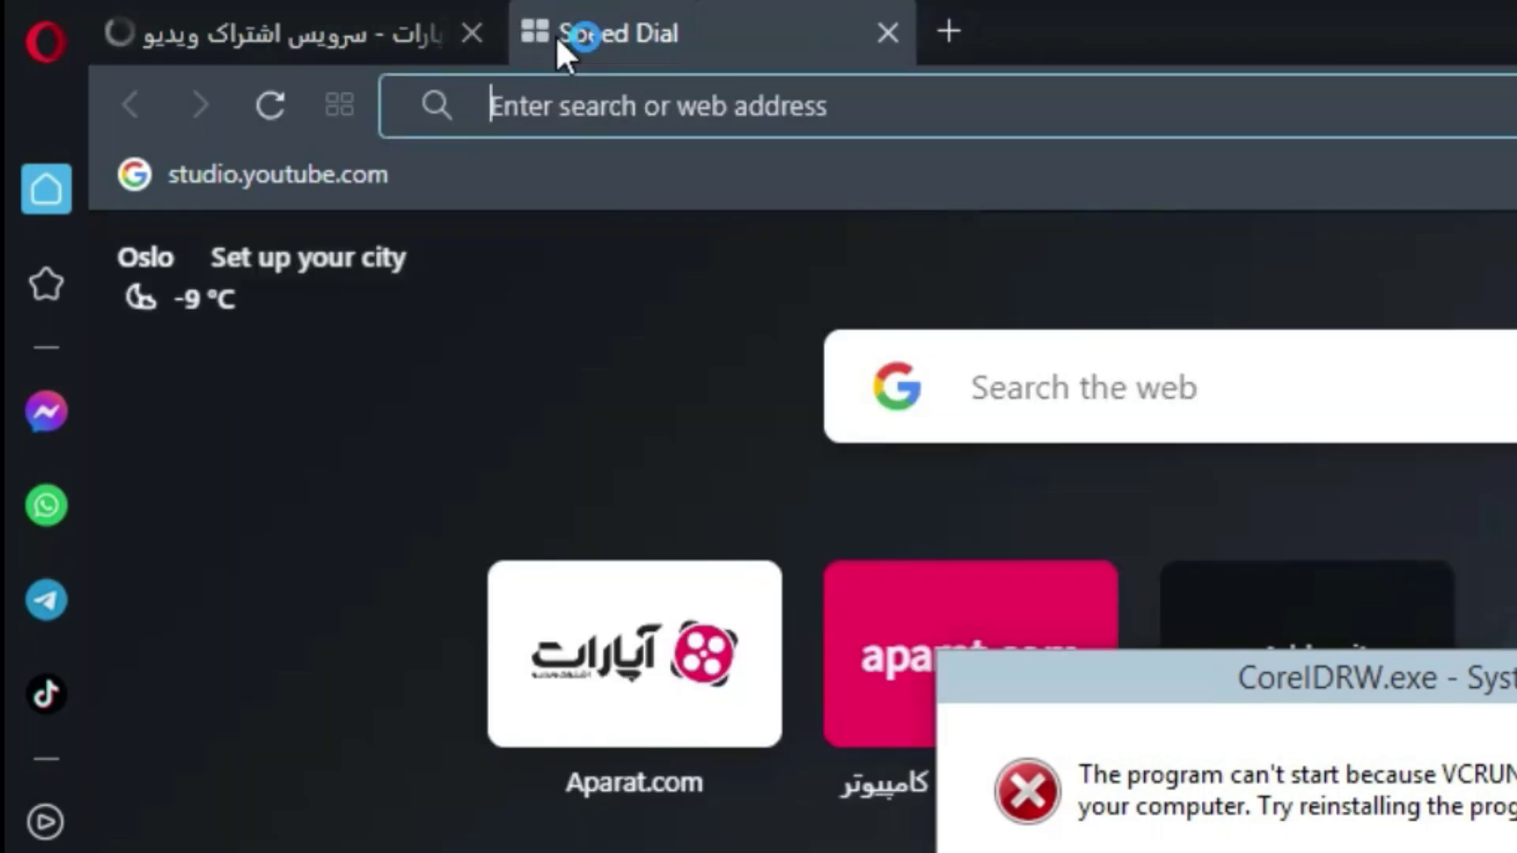
text(er)
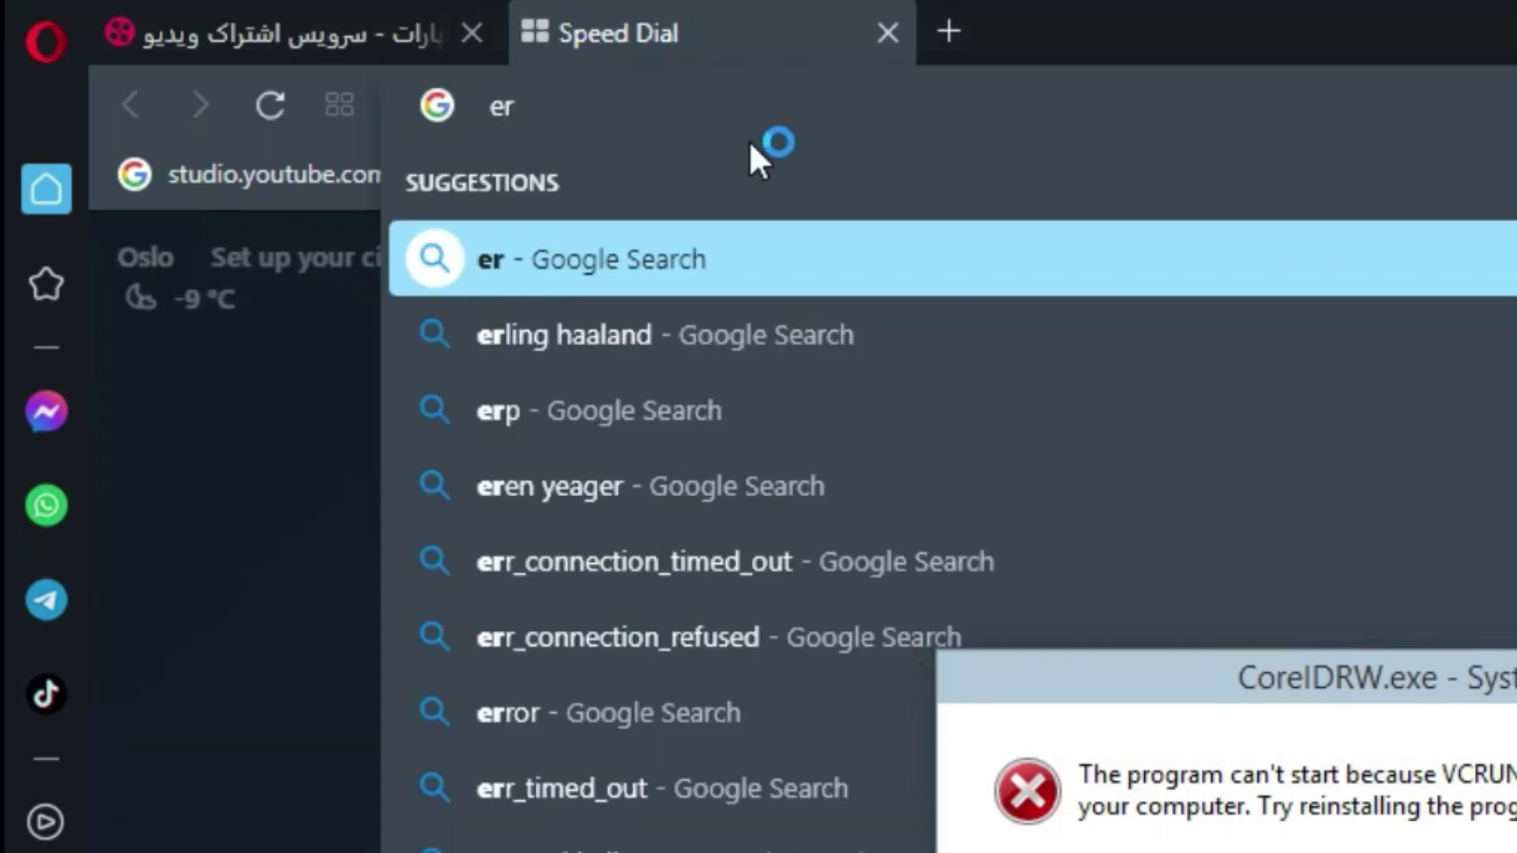
text(ror )
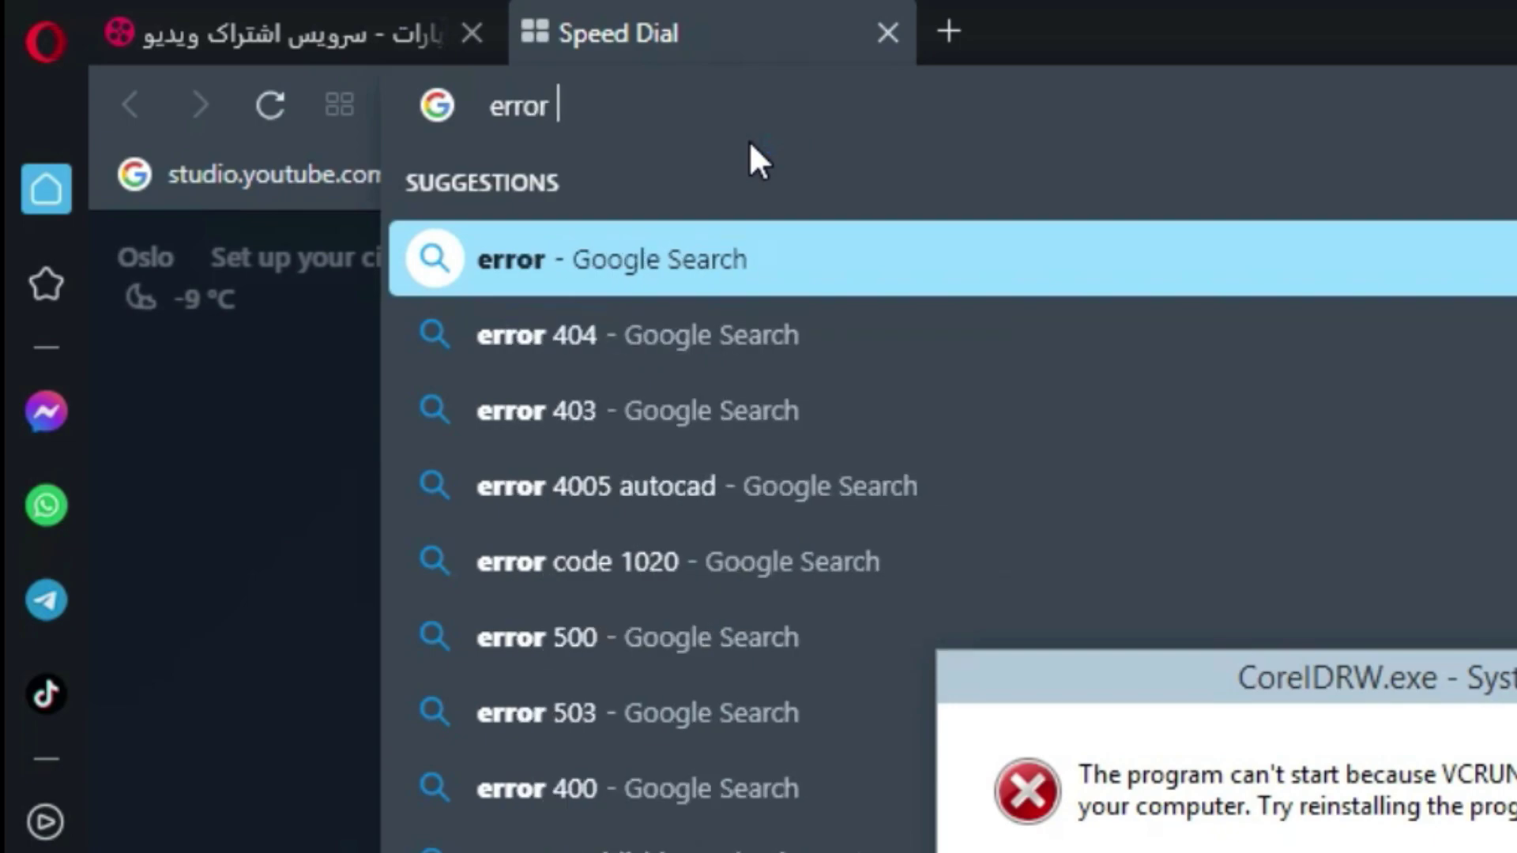
text(ر)
key(BackSpace)
text(vc)
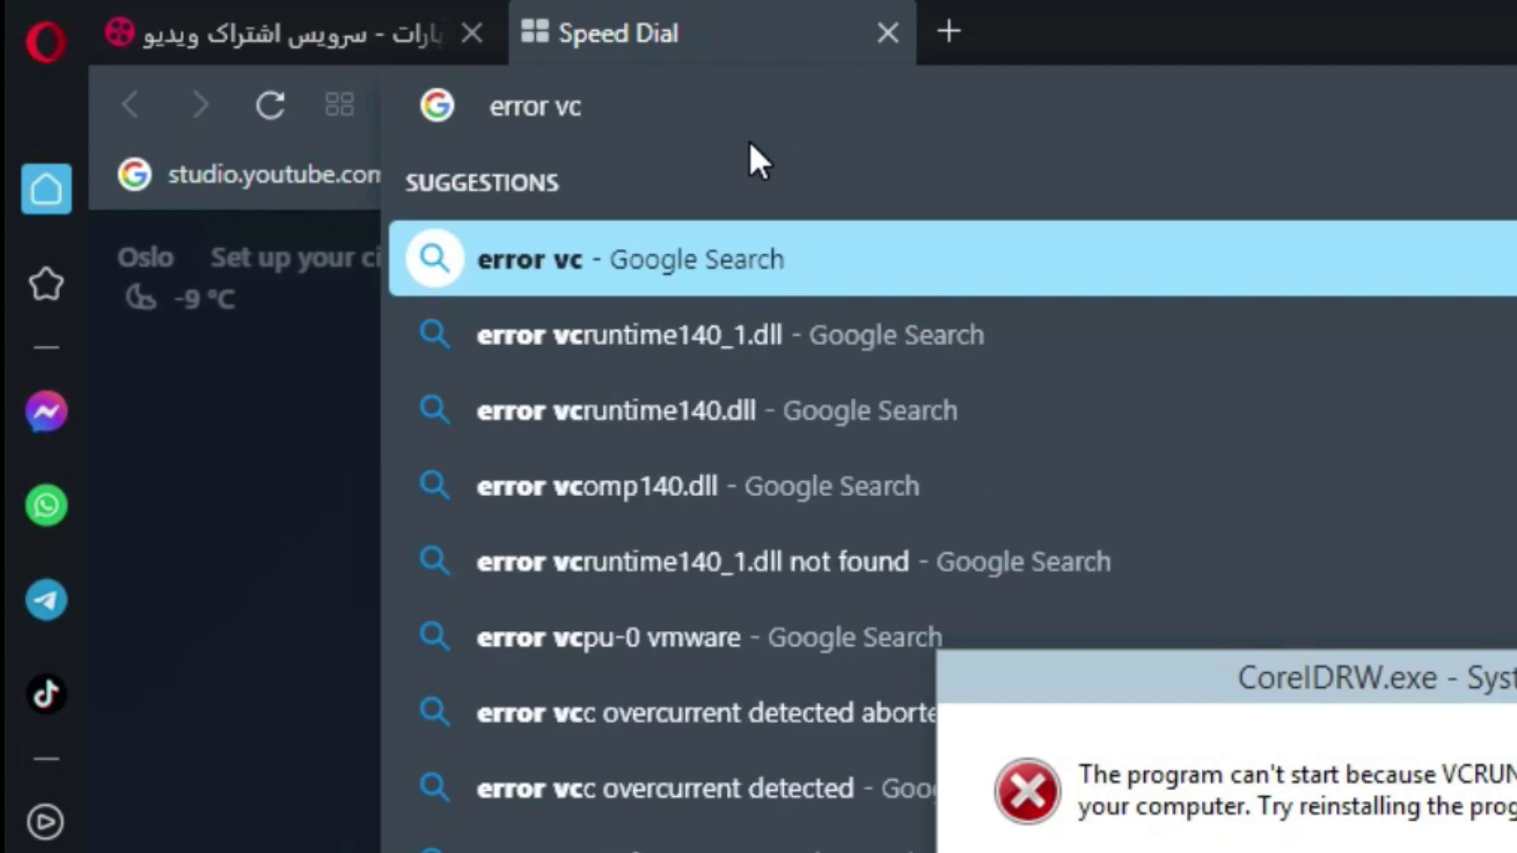
text(ru)
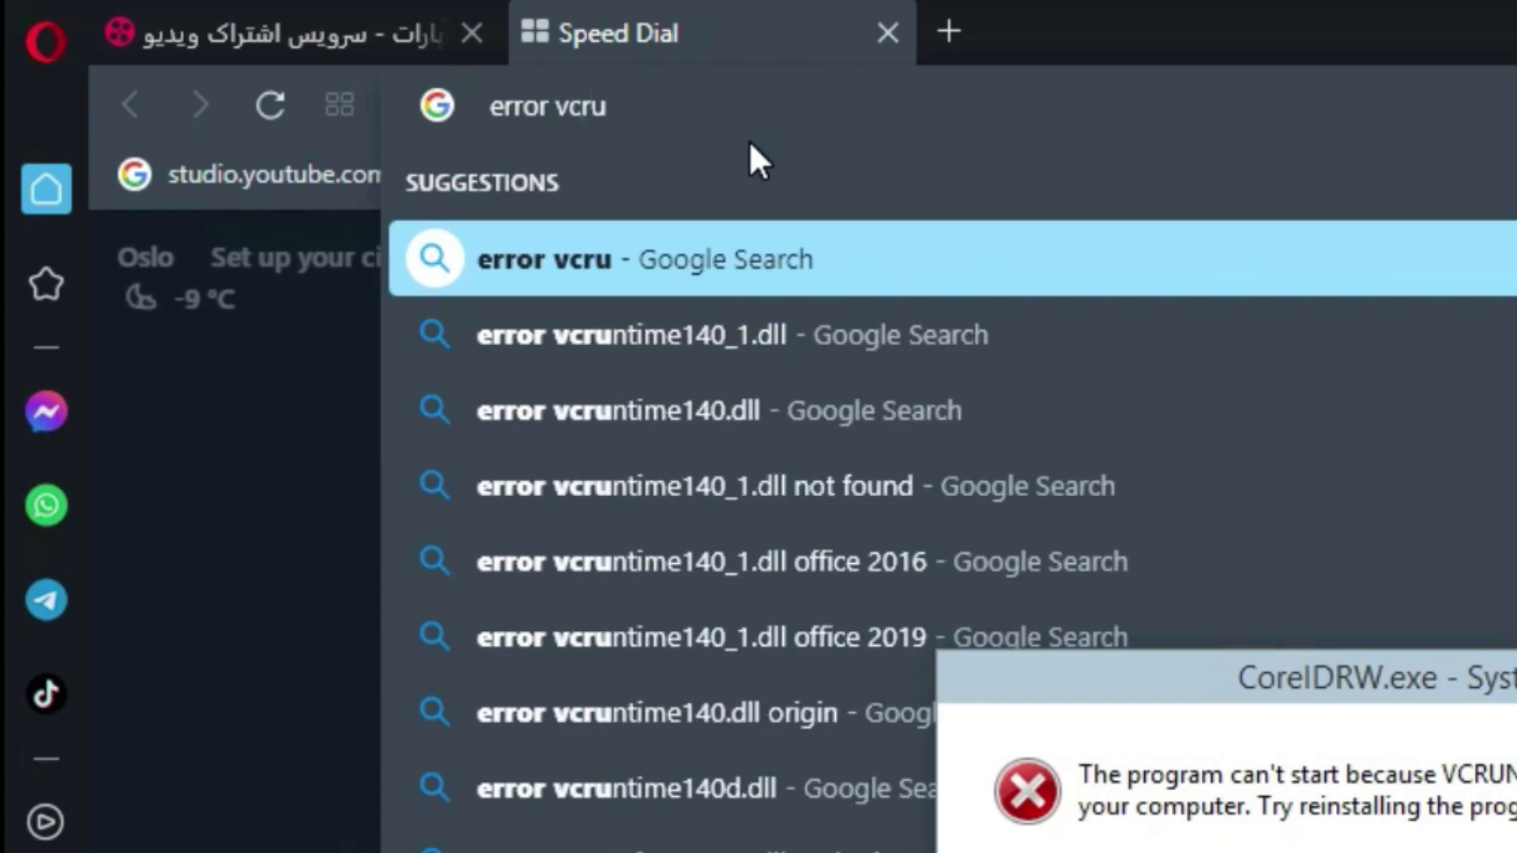
text(nt)
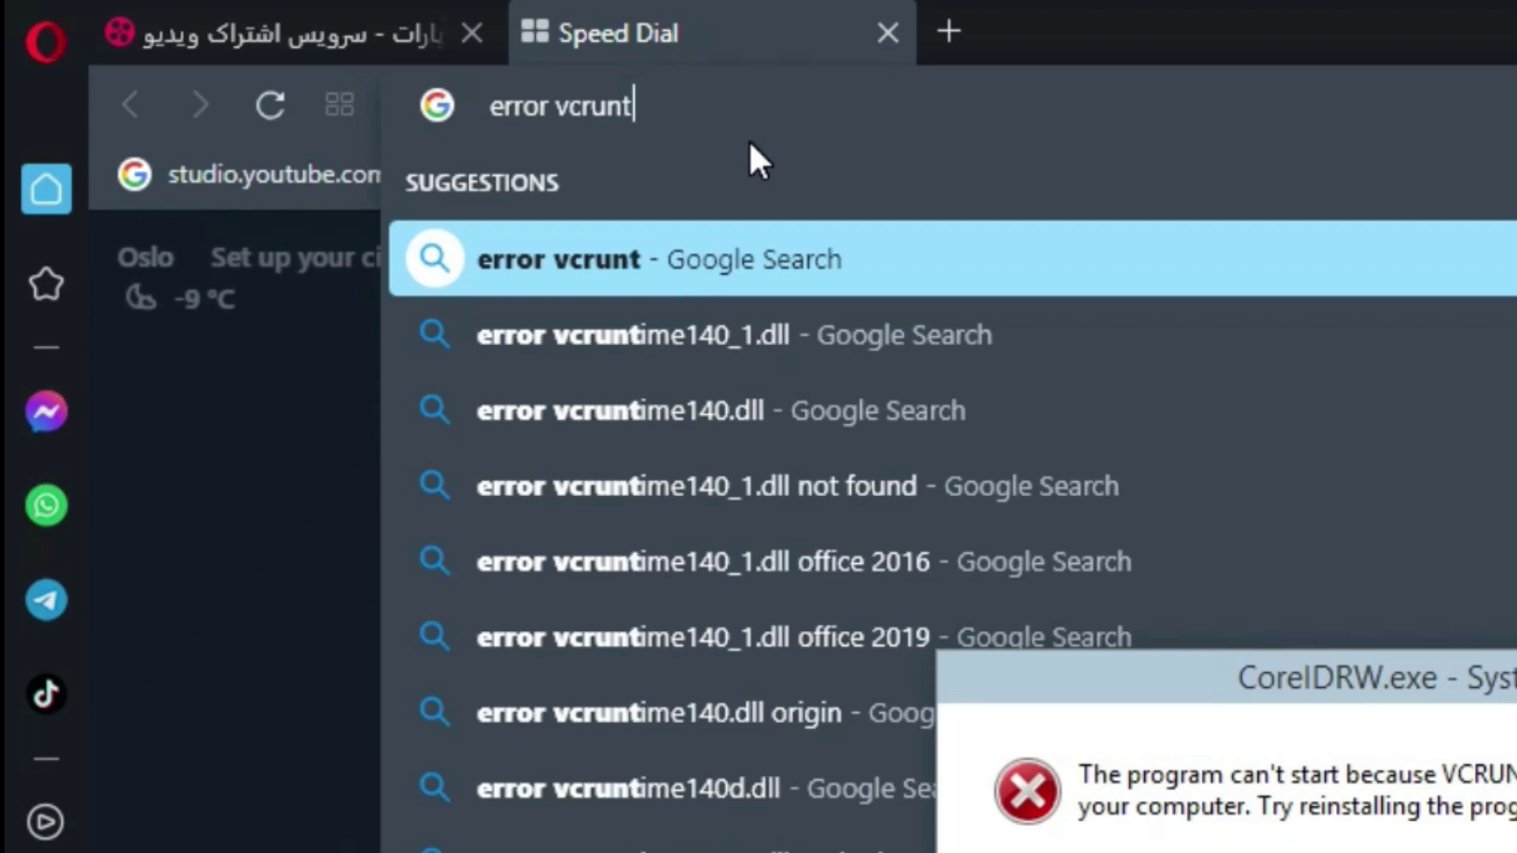
text(im)
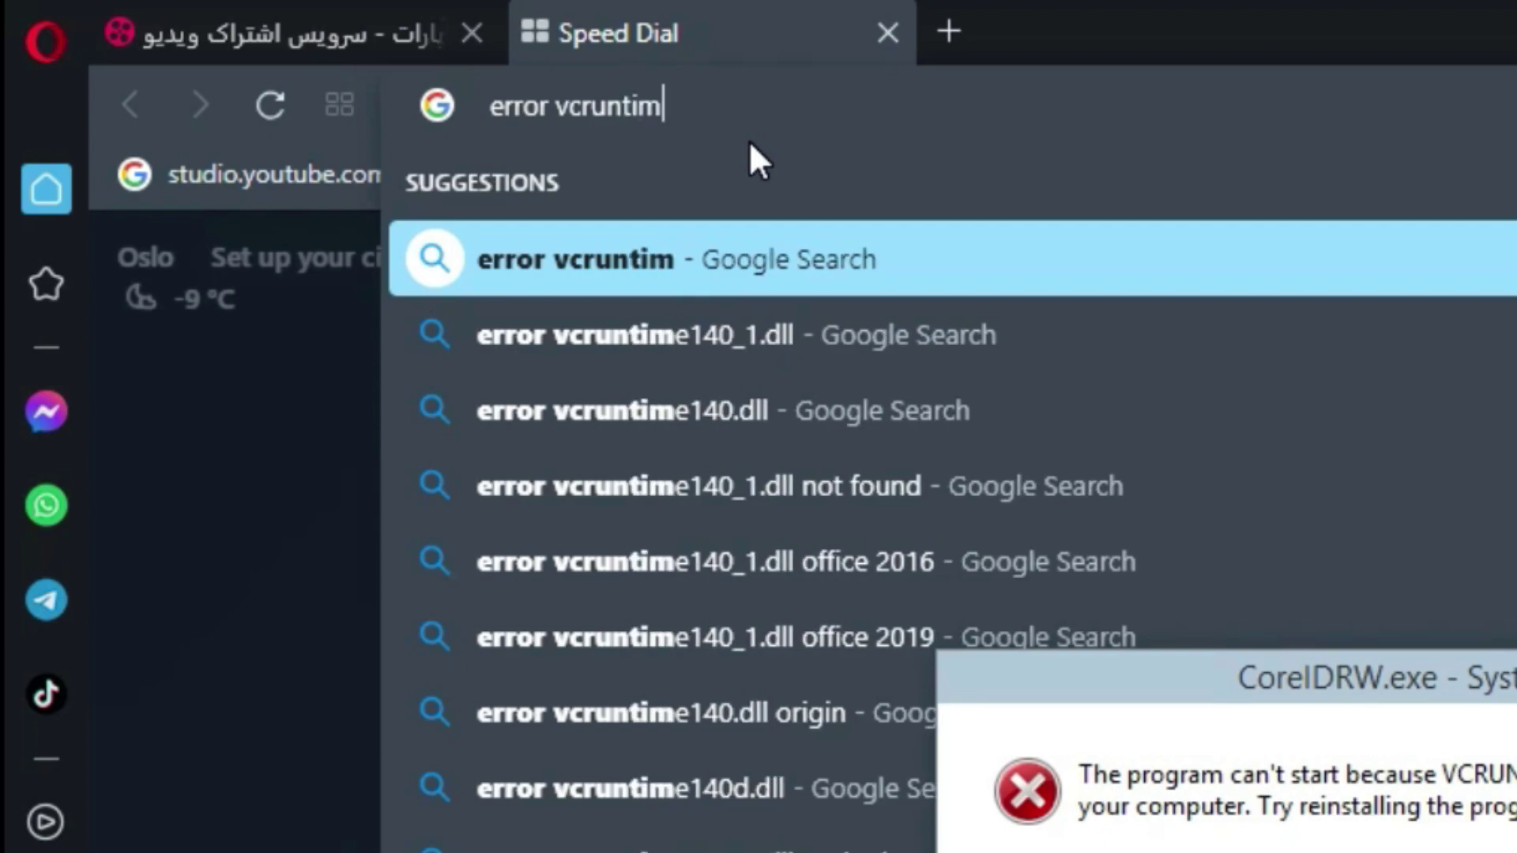
text(e140)
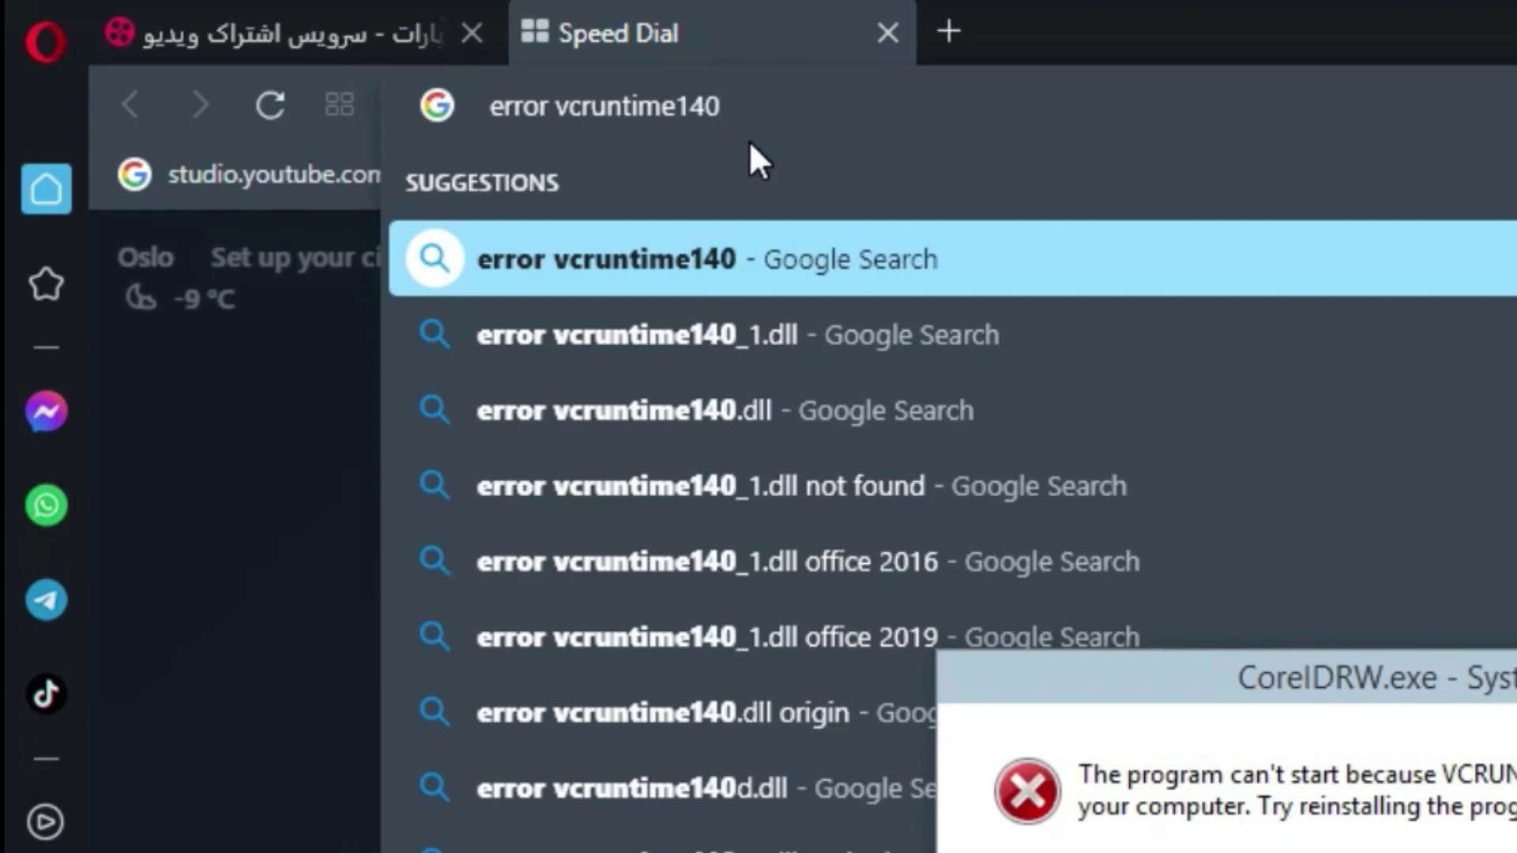
text(_1.)
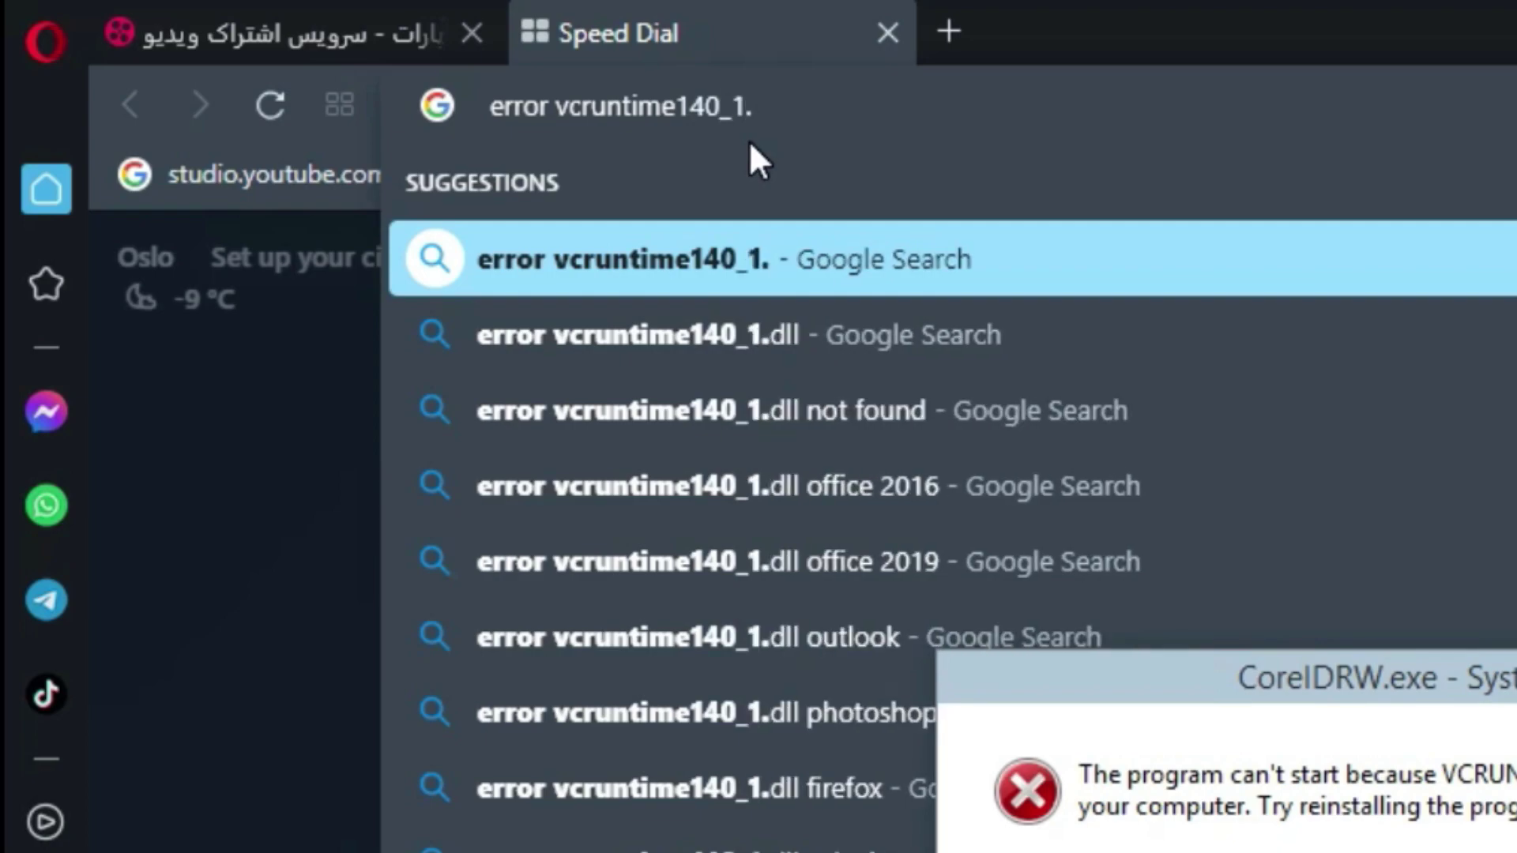
key(Down)
key(Return)
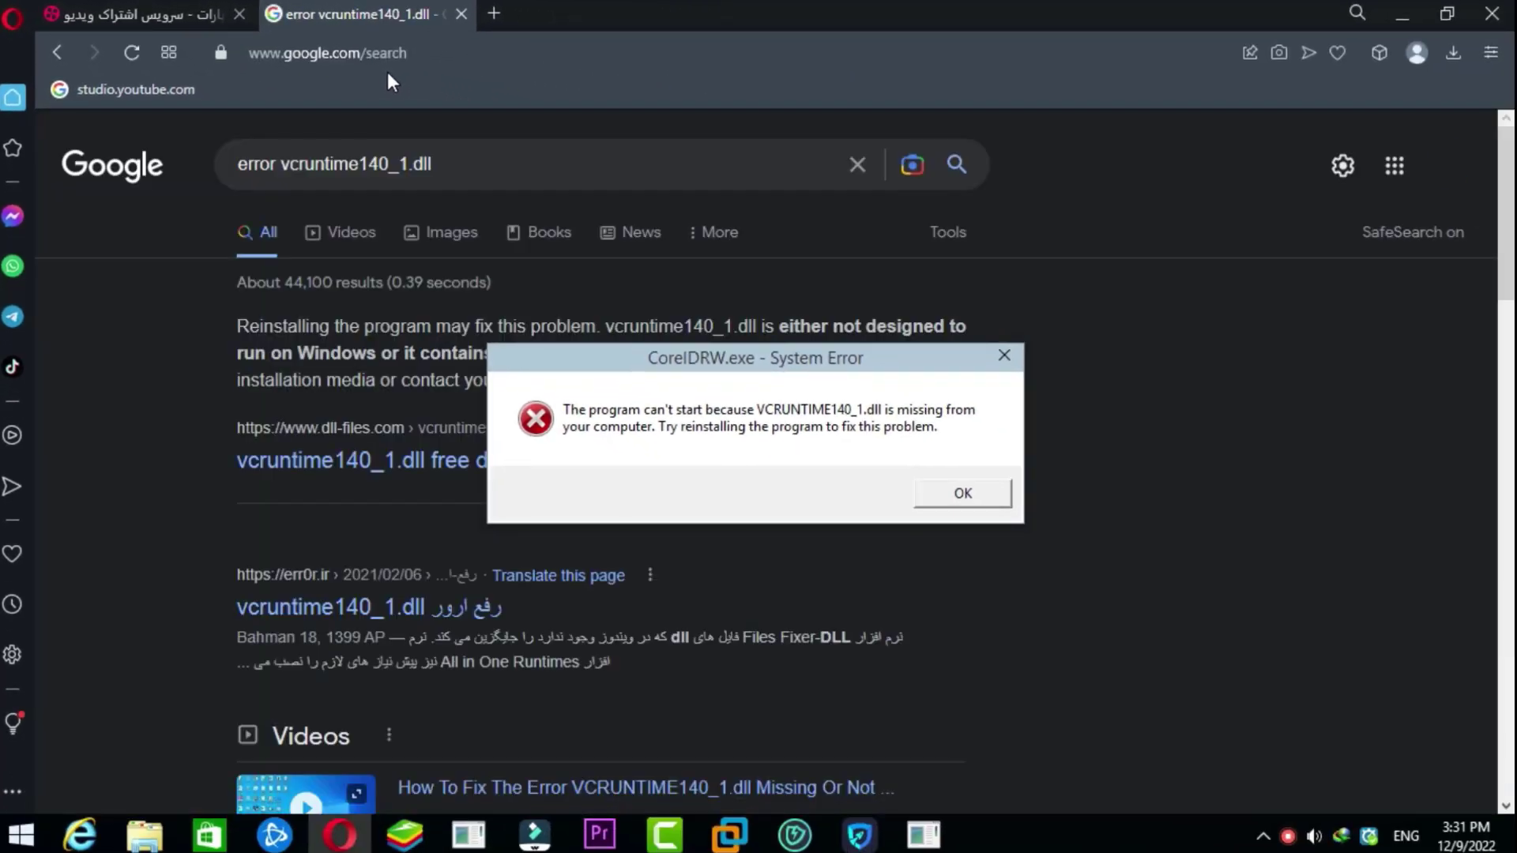
Step: Move the CorelDRW.exe error message aside, open the err0r.ir search result and examine its vcruntime140_1.dll fix methods and download box
drag(714, 360, 1033, 197)
click(469, 605)
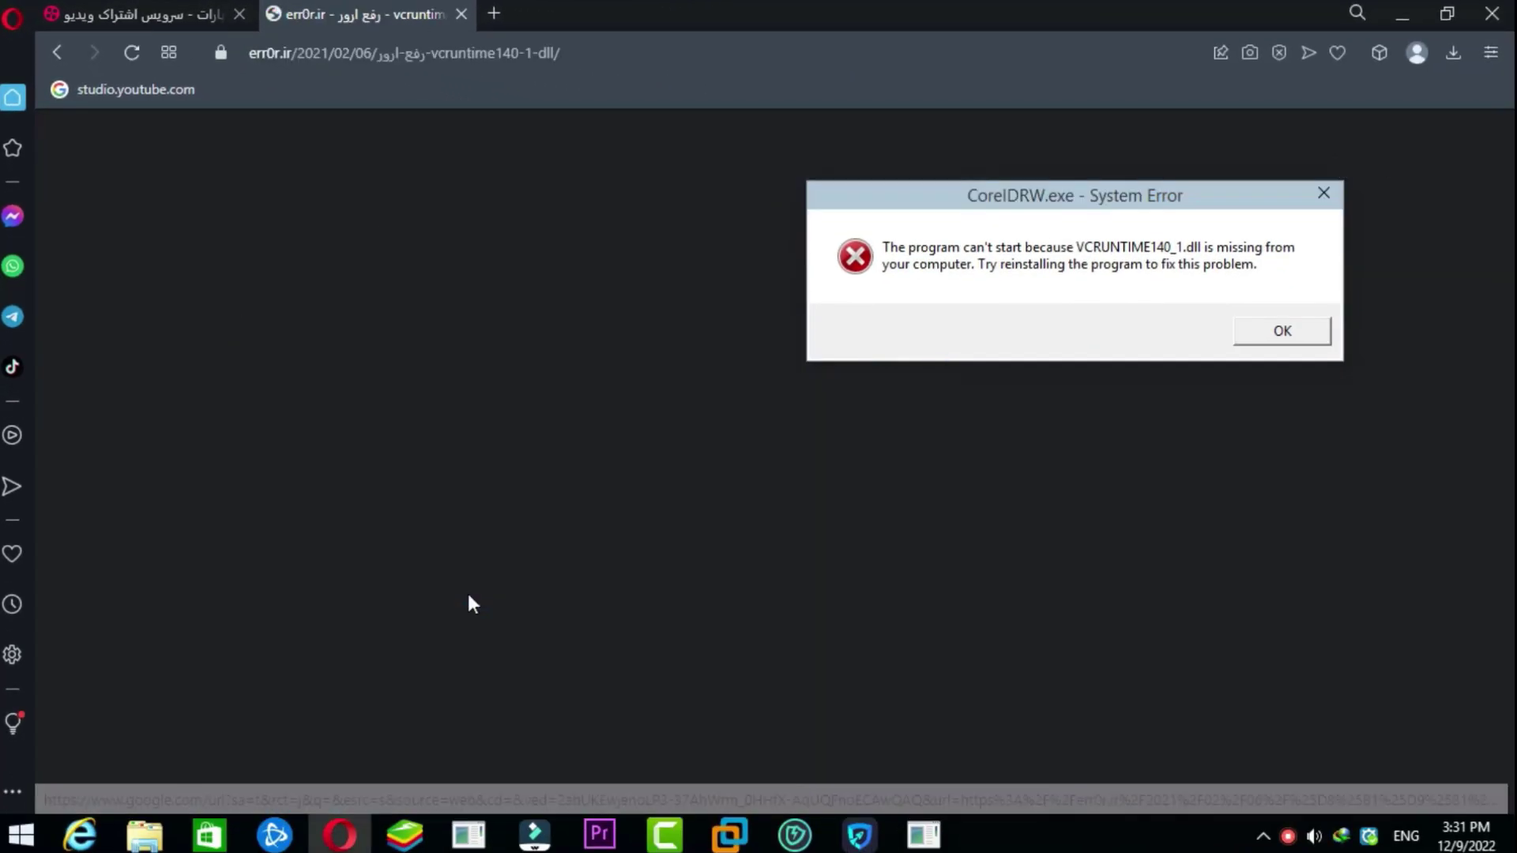
scroll(581, 474, down, 10)
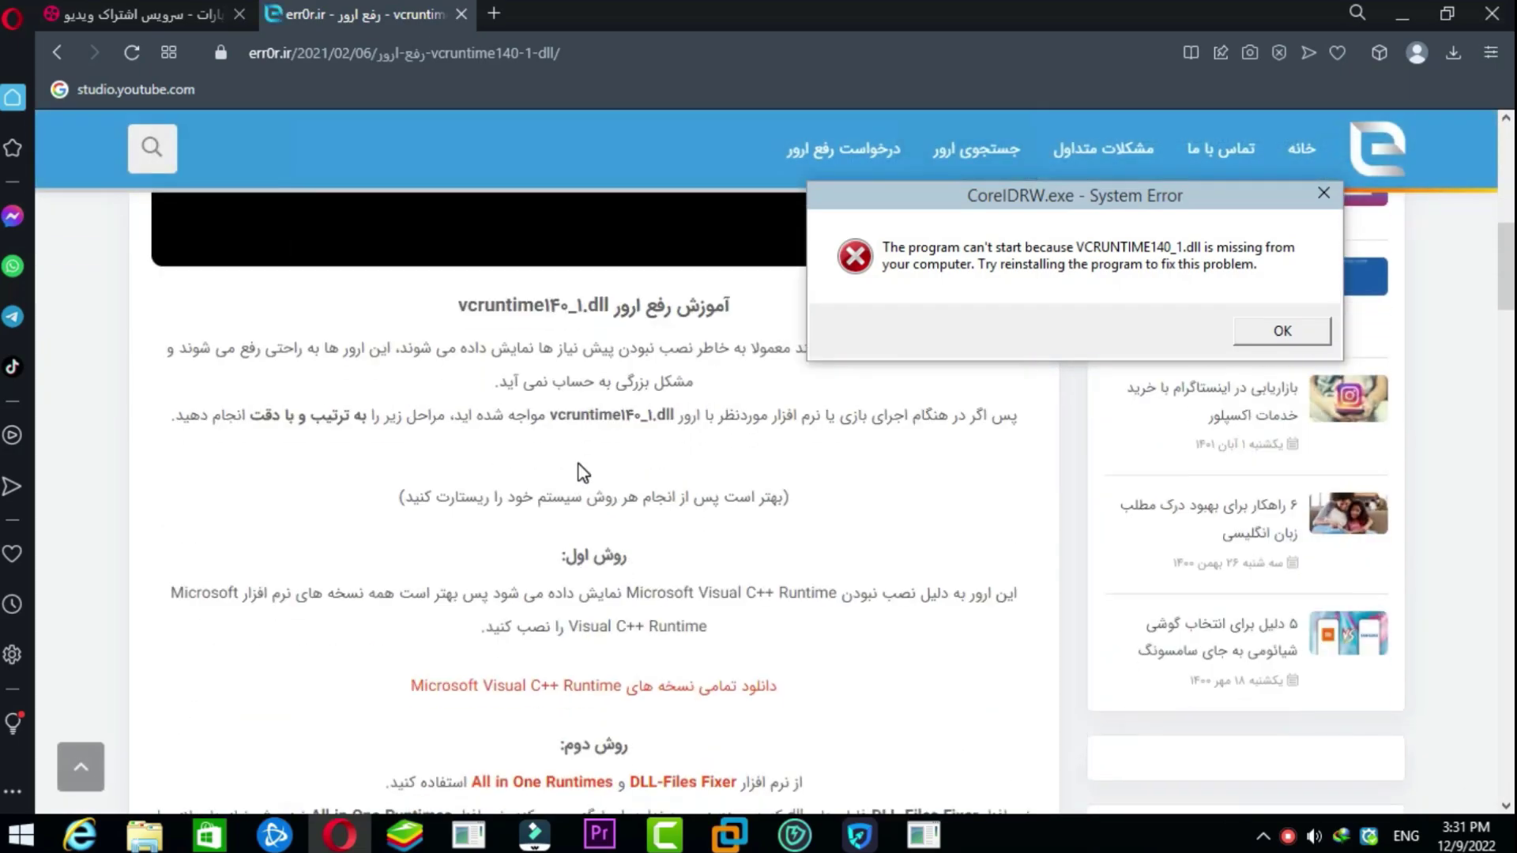
scroll(582, 475, down, 3)
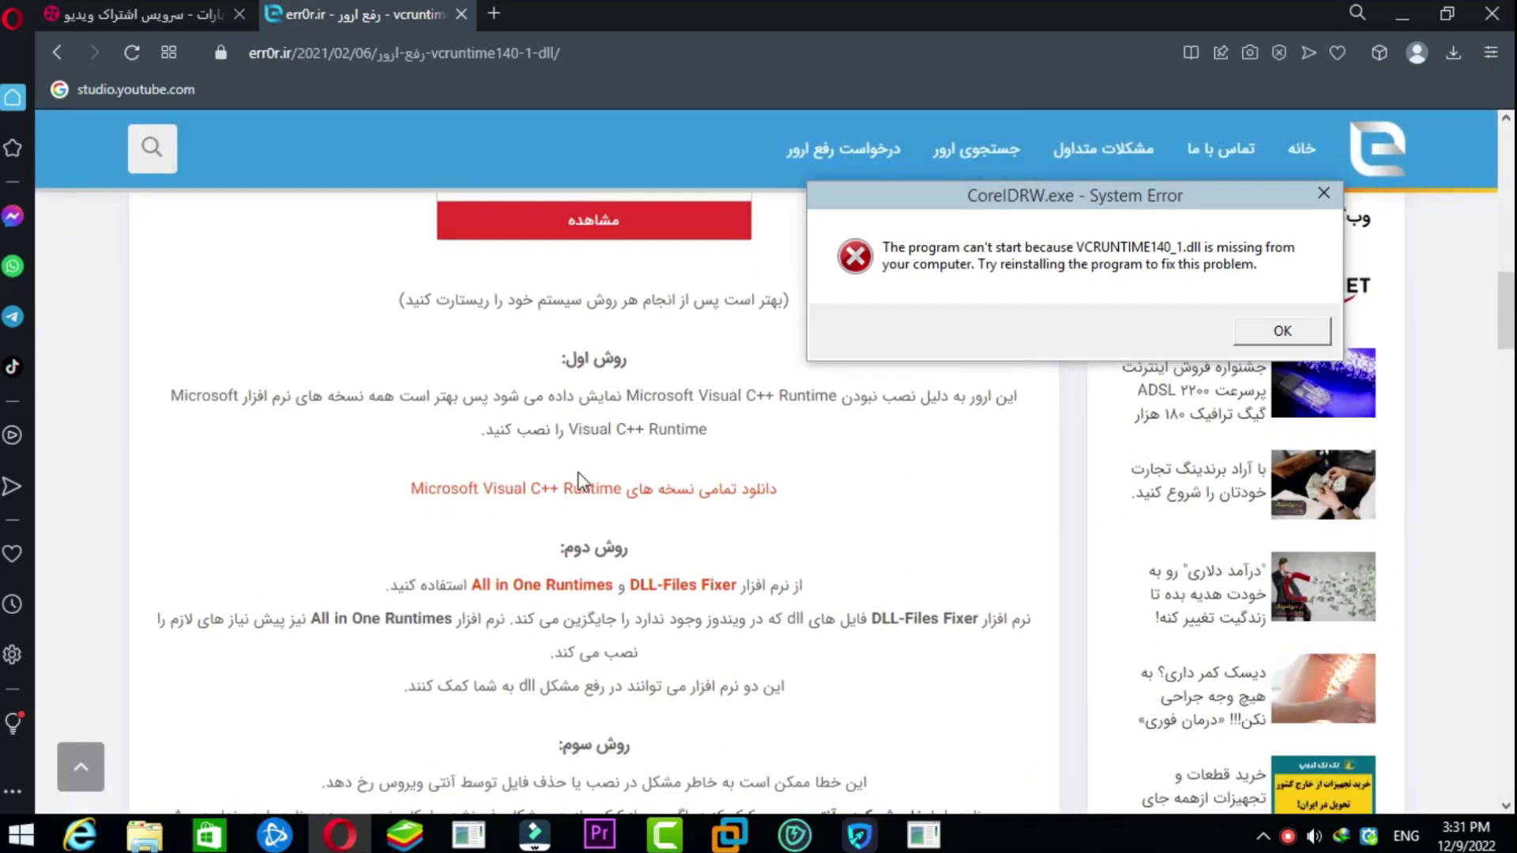
scroll(581, 510, down, 12)
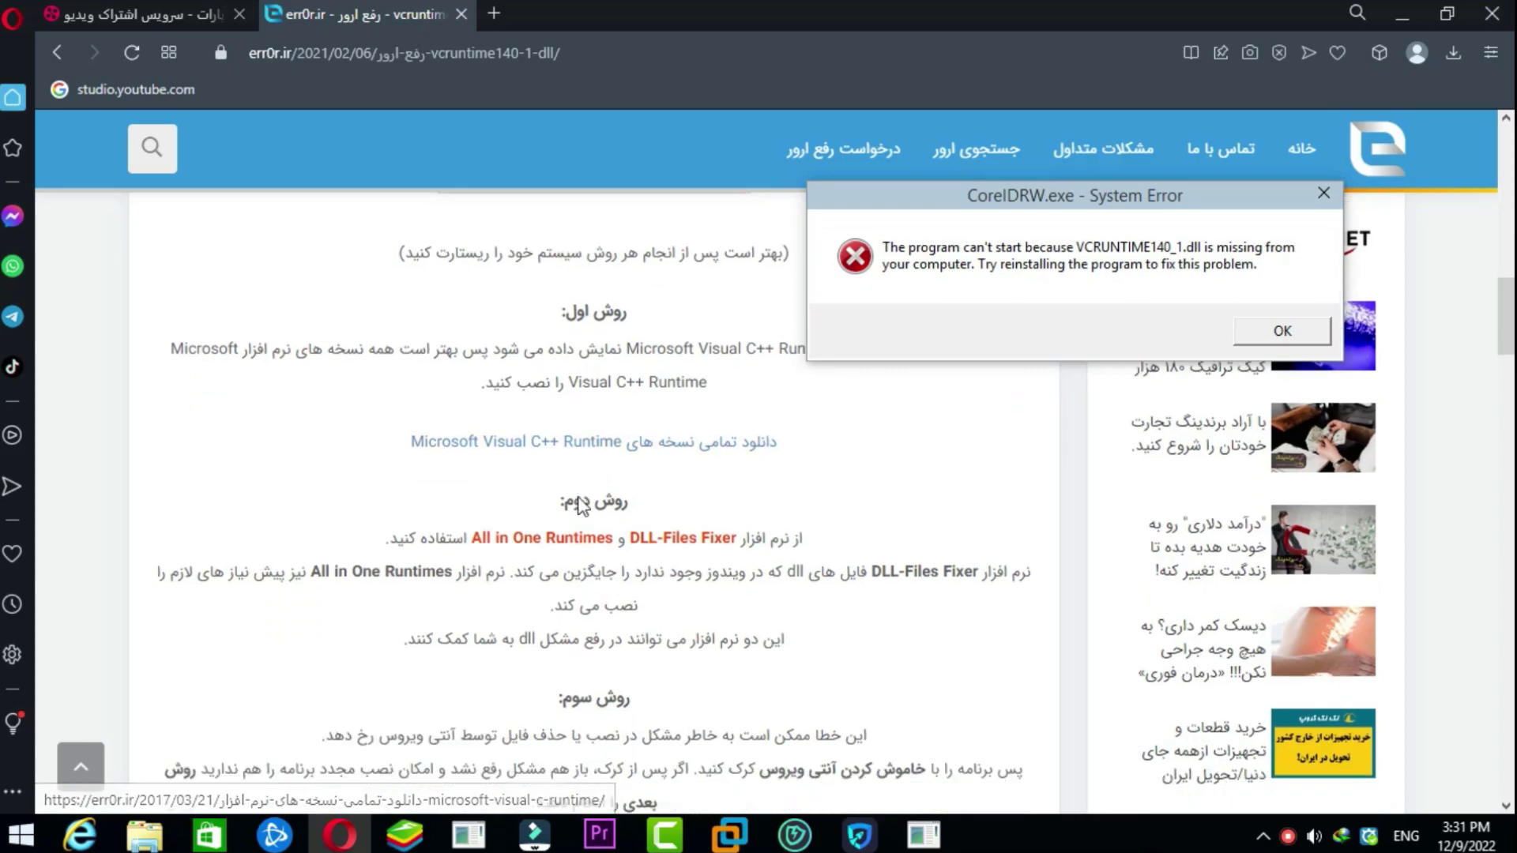
scroll(583, 506, down, 4)
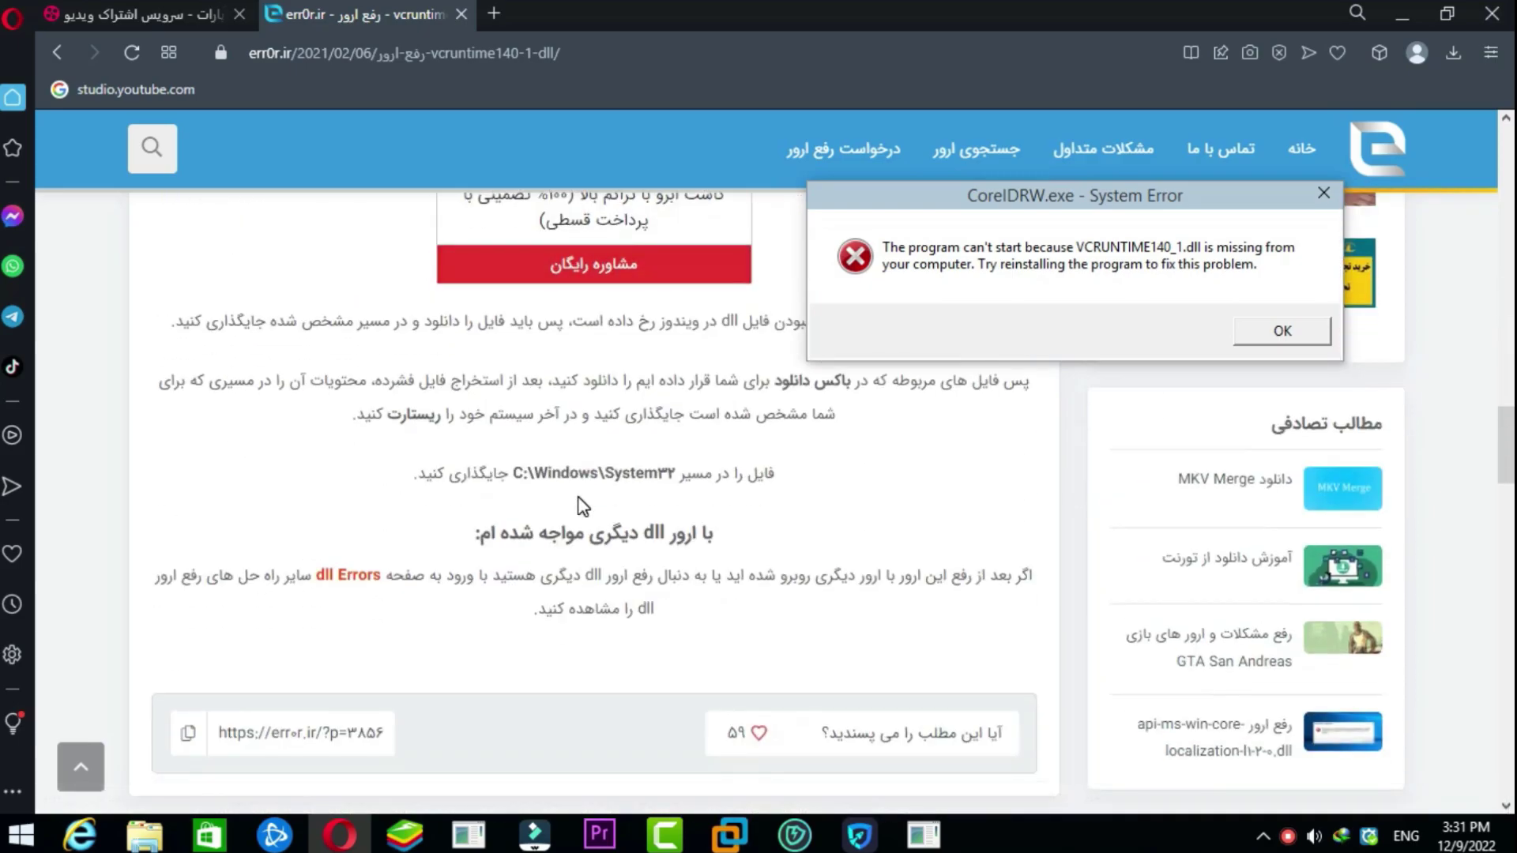
scroll(581, 497, up, 3)
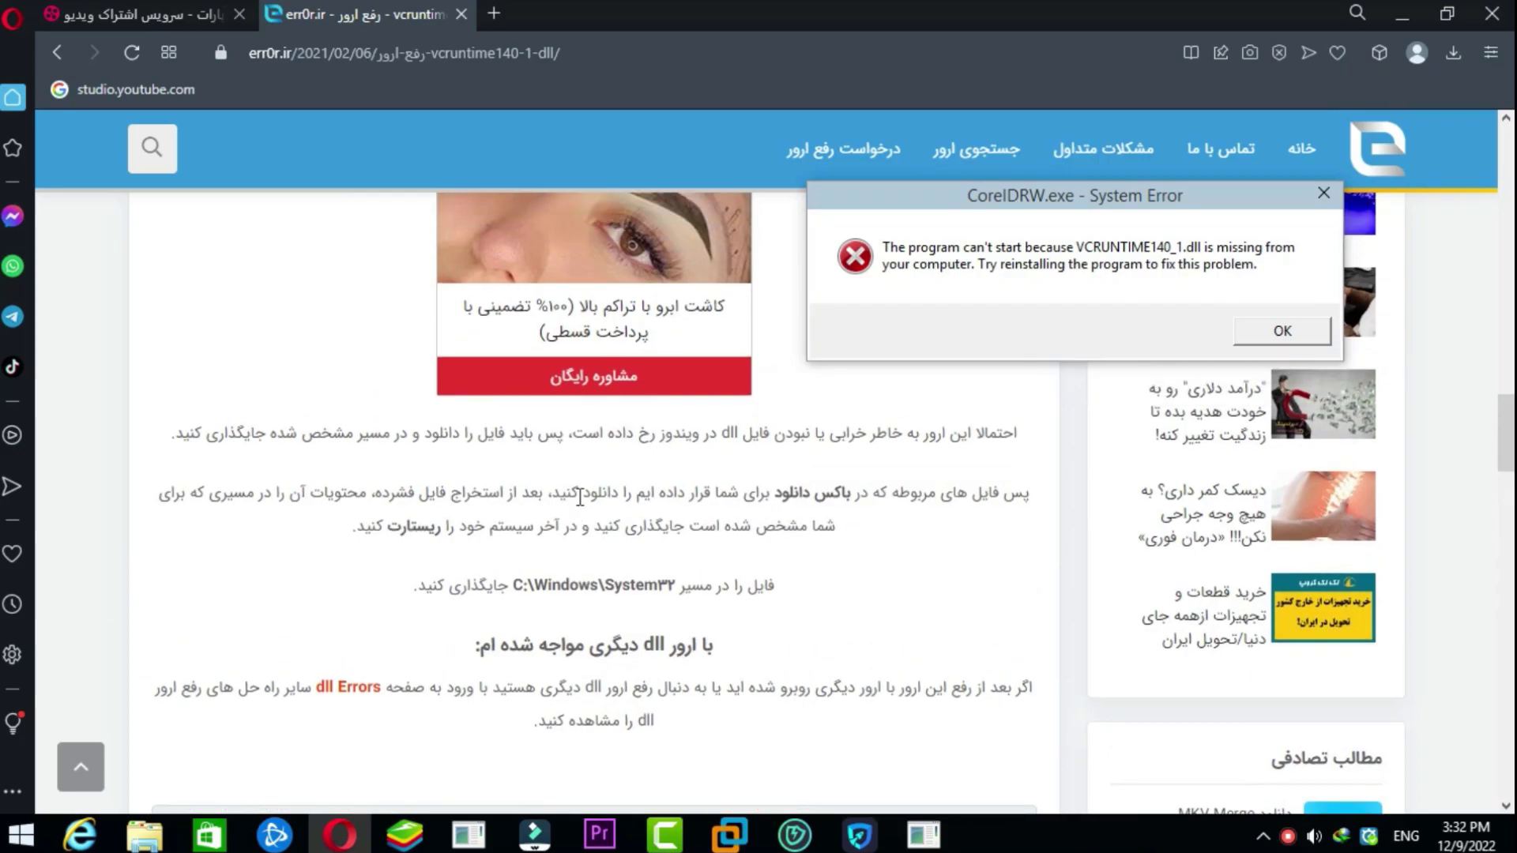
scroll(581, 498, up, 4)
scroll(581, 510, down, 3)
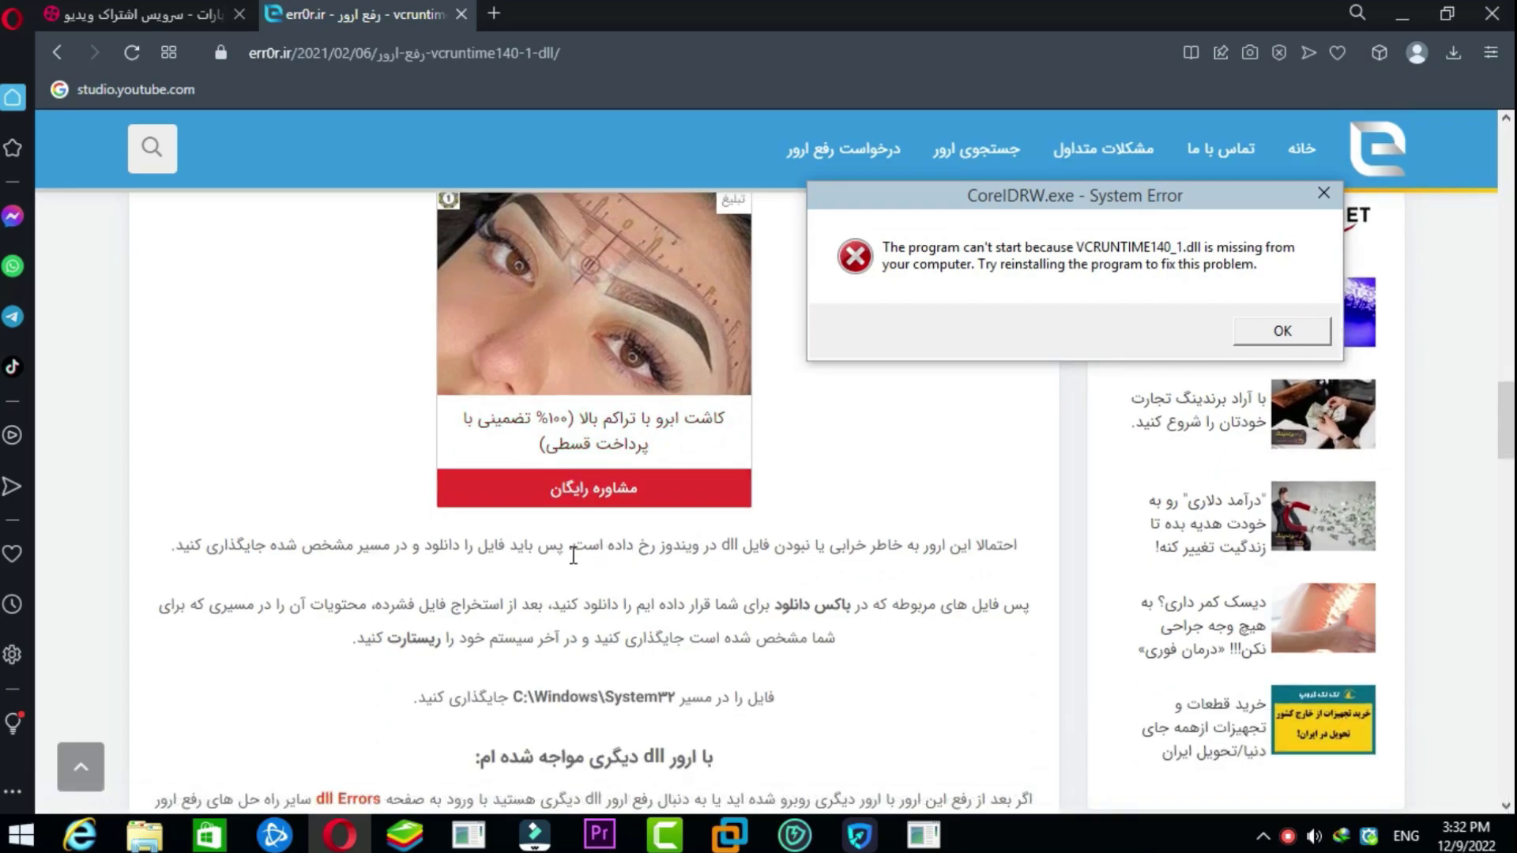
scroll(331, 545, down, 5)
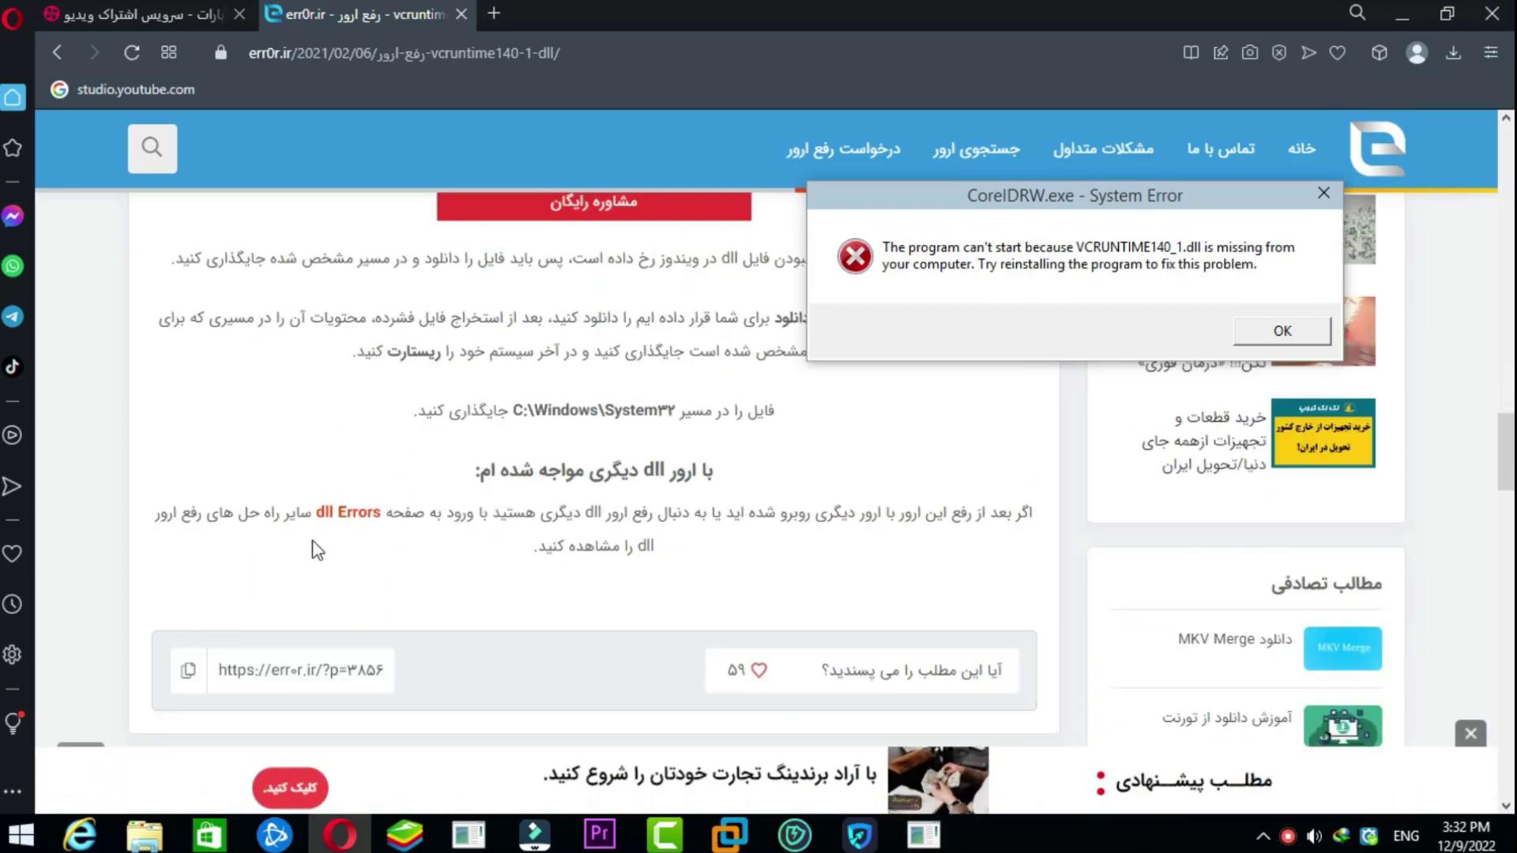
scroll(318, 549, down, 3)
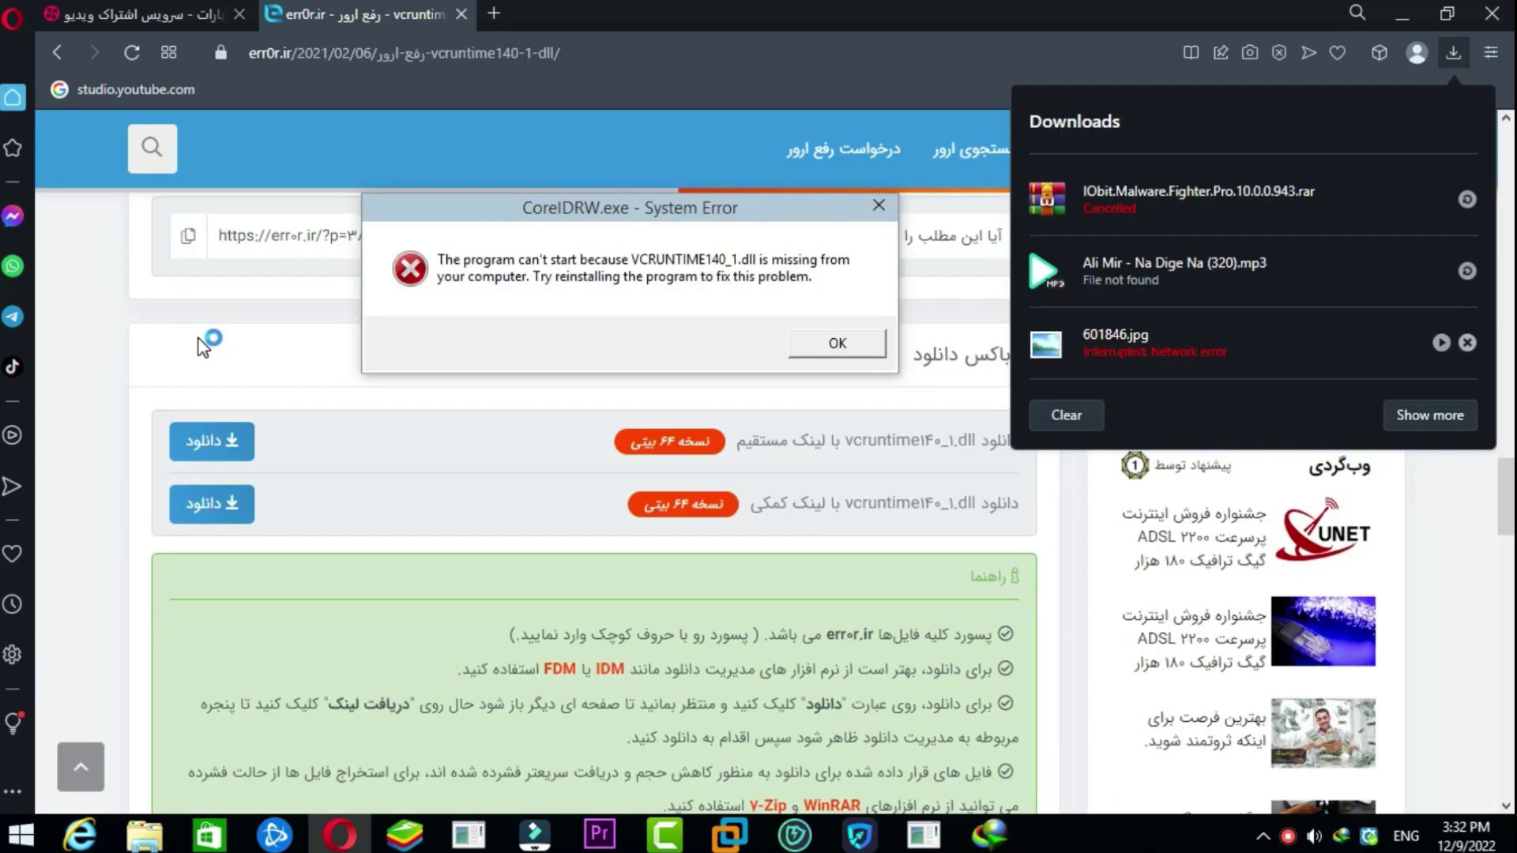
Step: Return to the Google results and open the uwnet.ir article at its VC_REDIST download links
click(52, 53)
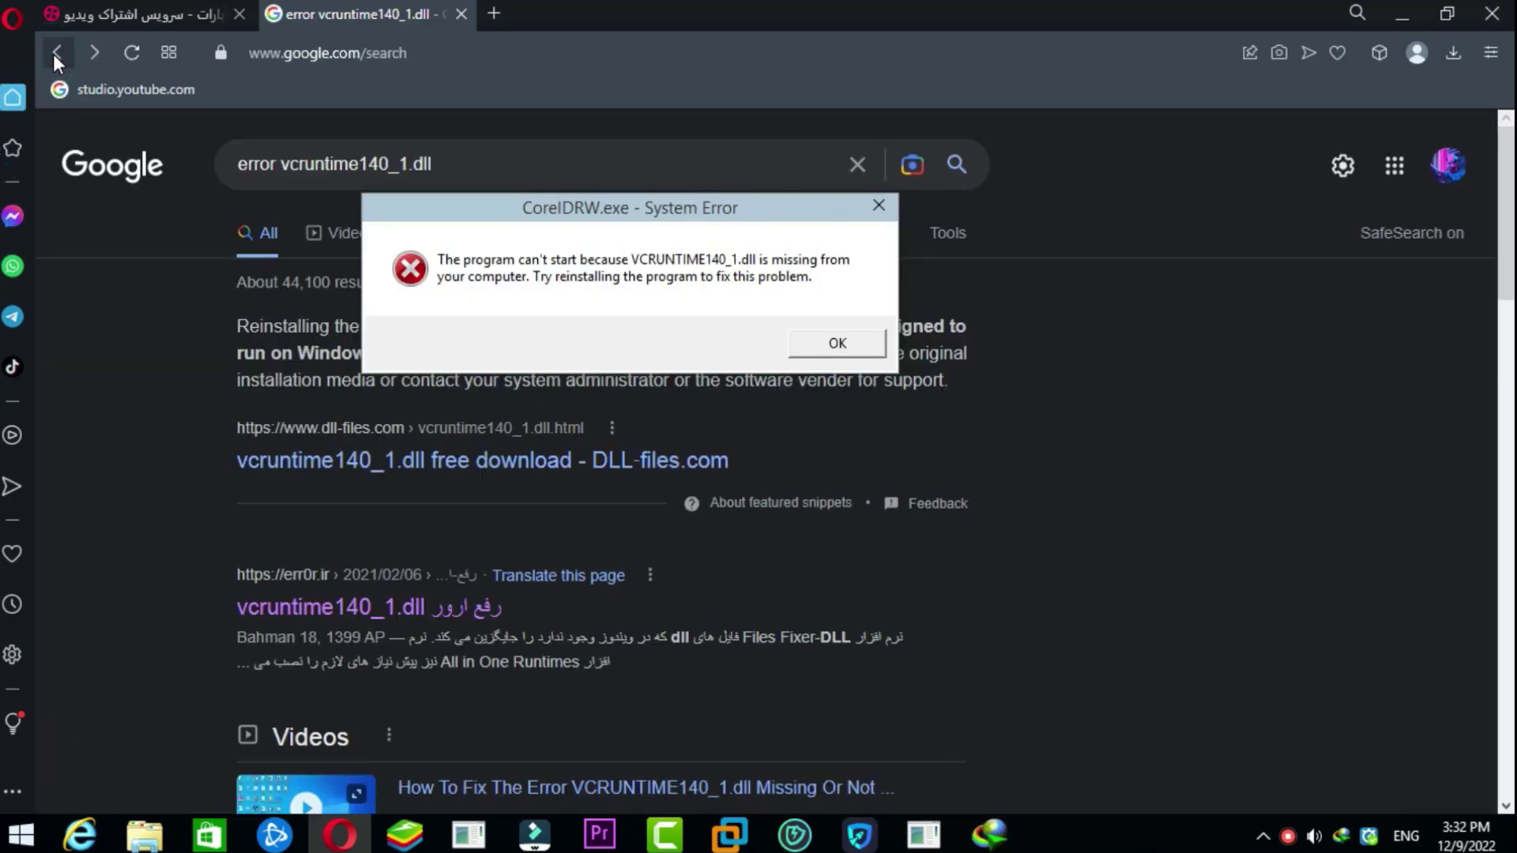
scroll(235, 544, down, 1)
scroll(237, 545, down, 11)
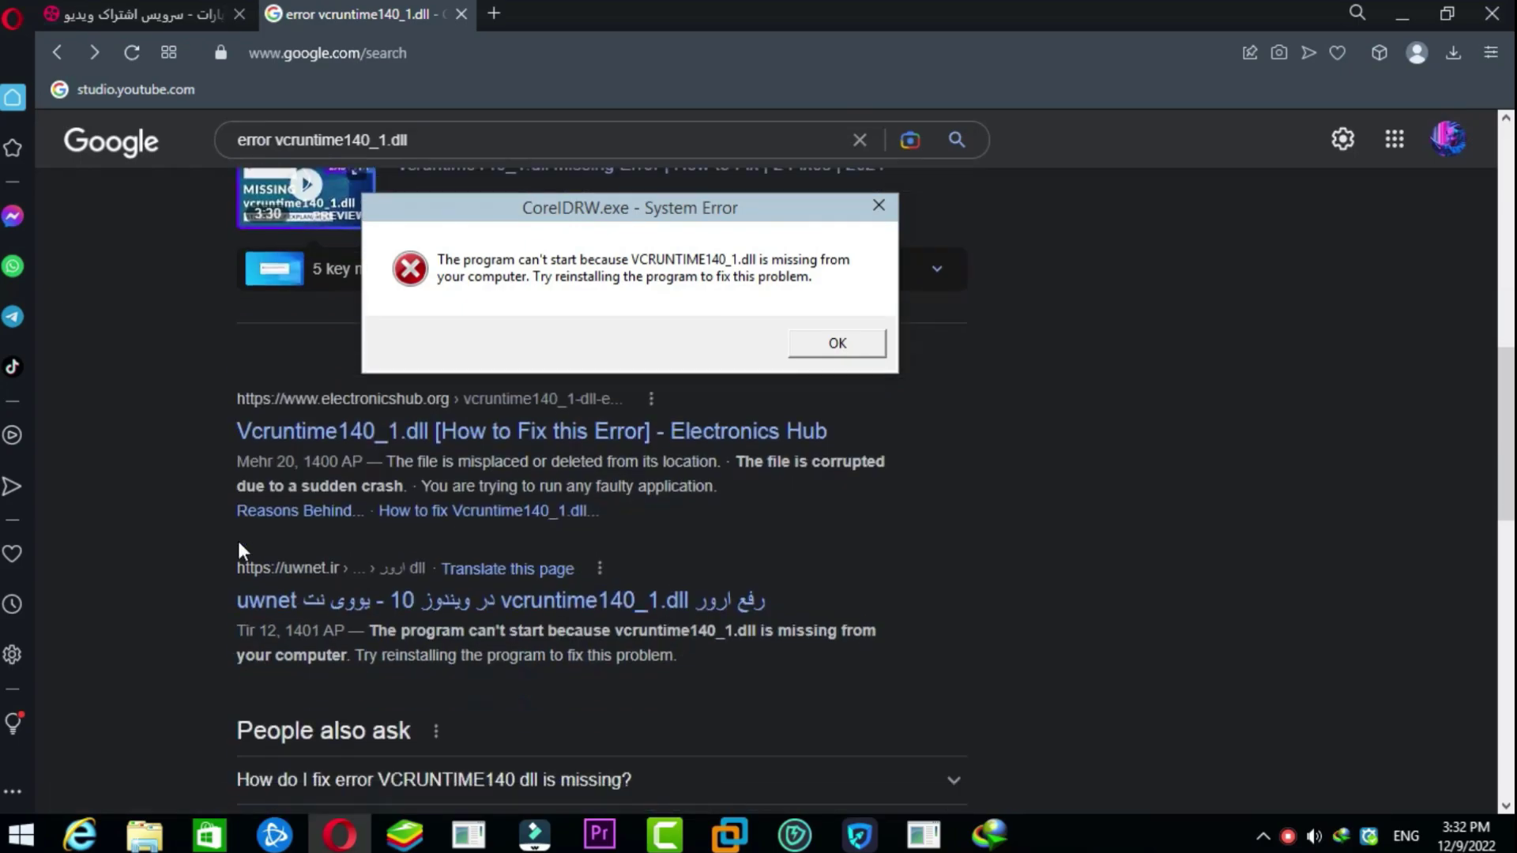
click(406, 599)
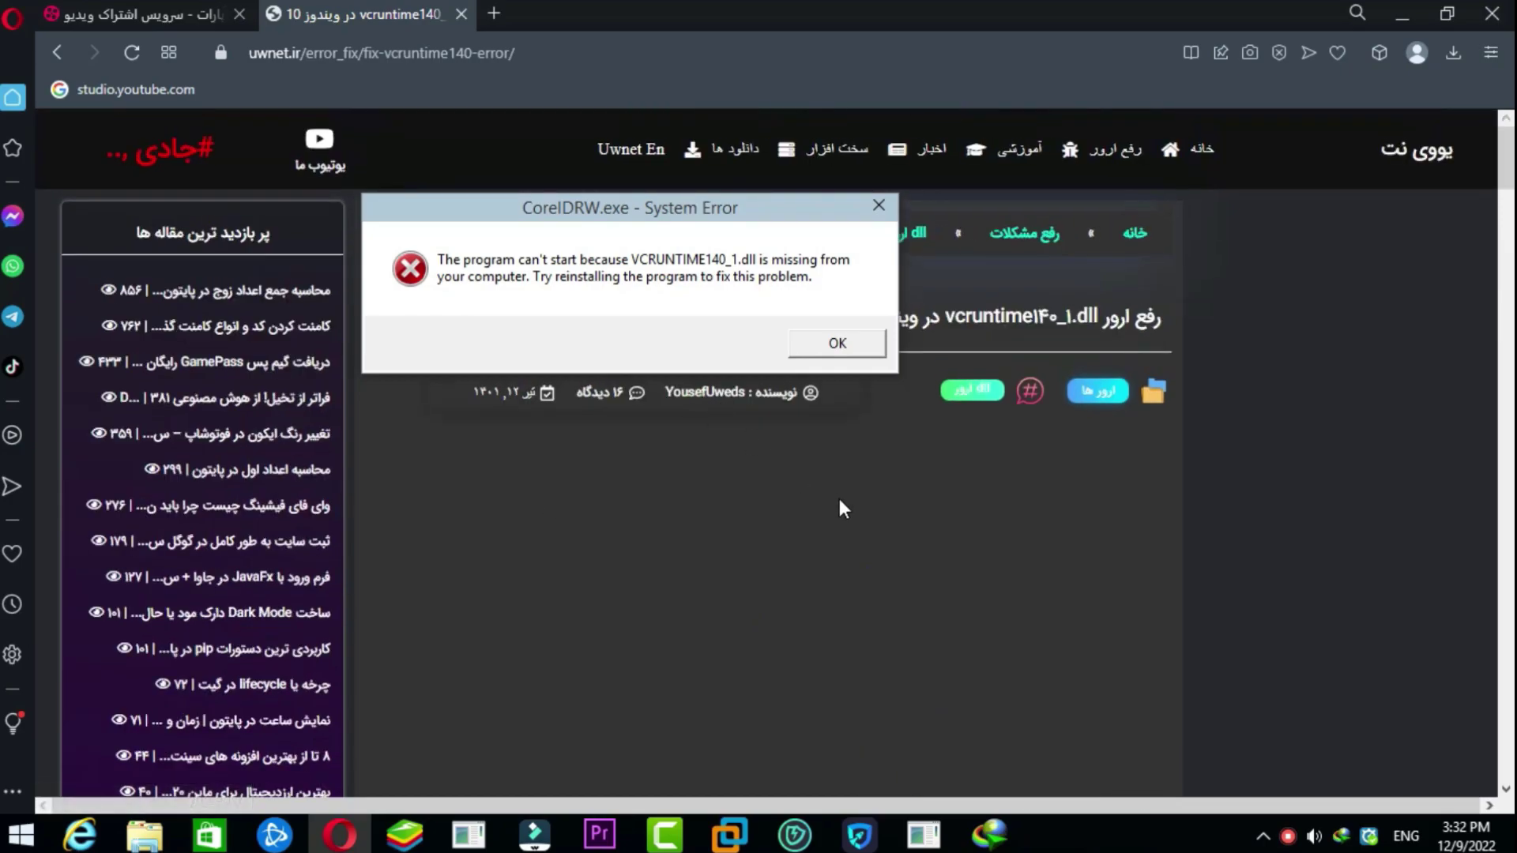
scroll(840, 506, down, 10)
scroll(843, 502, down, 14)
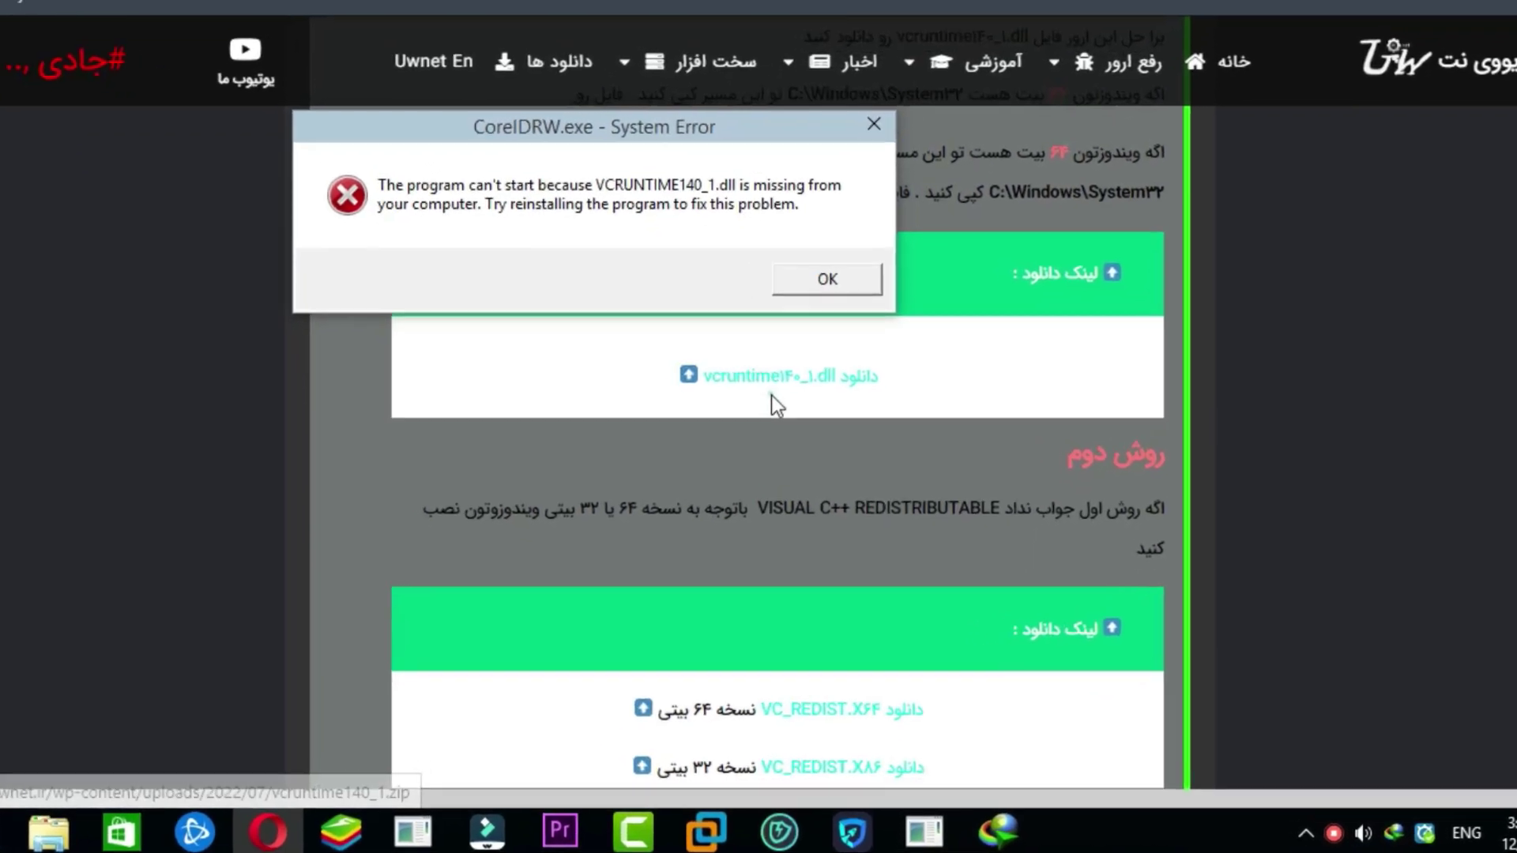
click(783, 523)
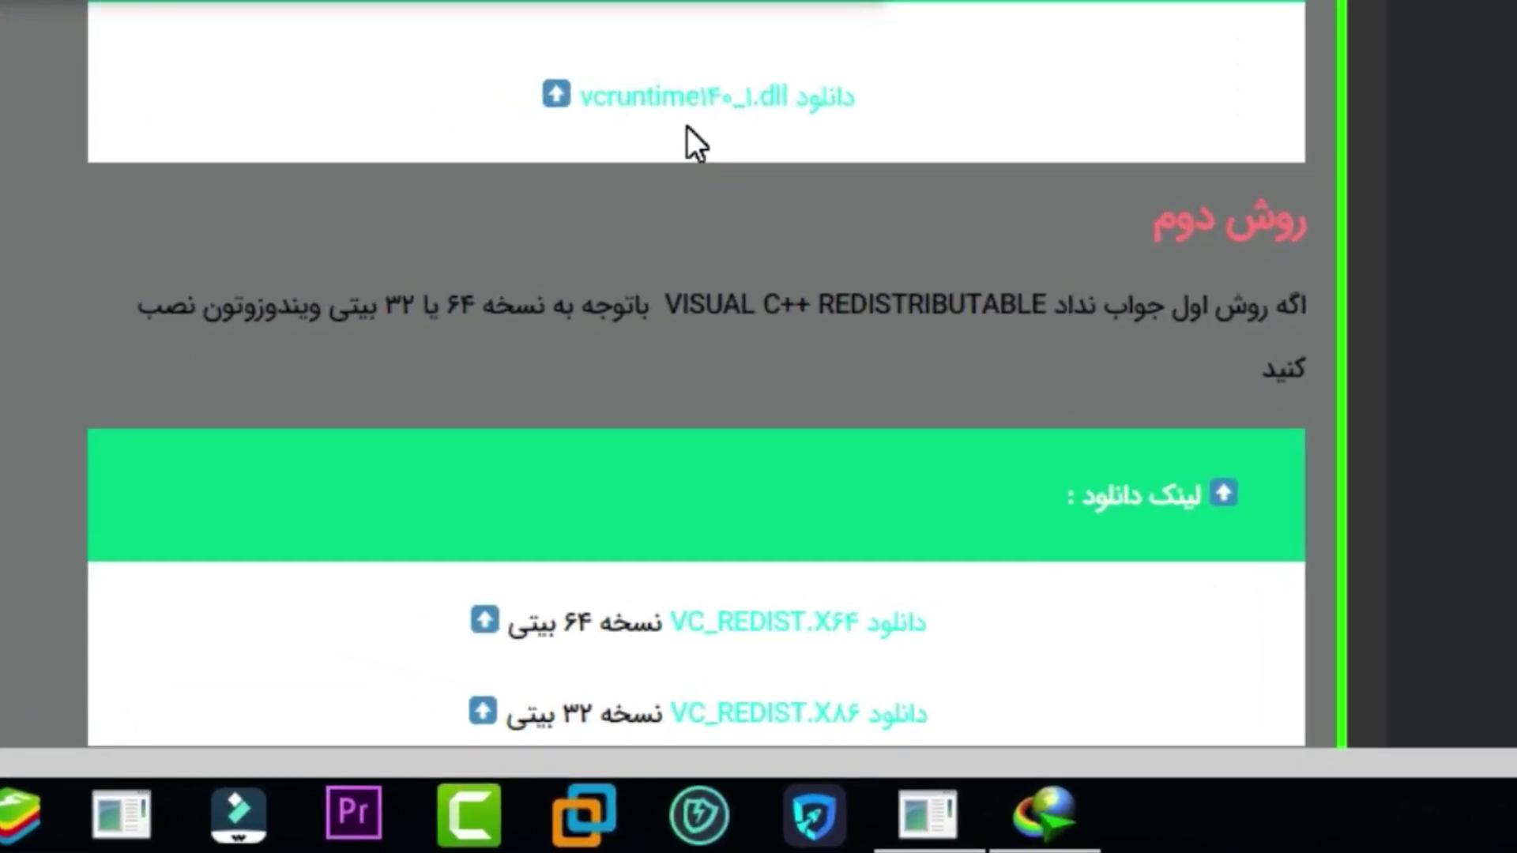
scroll(695, 143, down, 5)
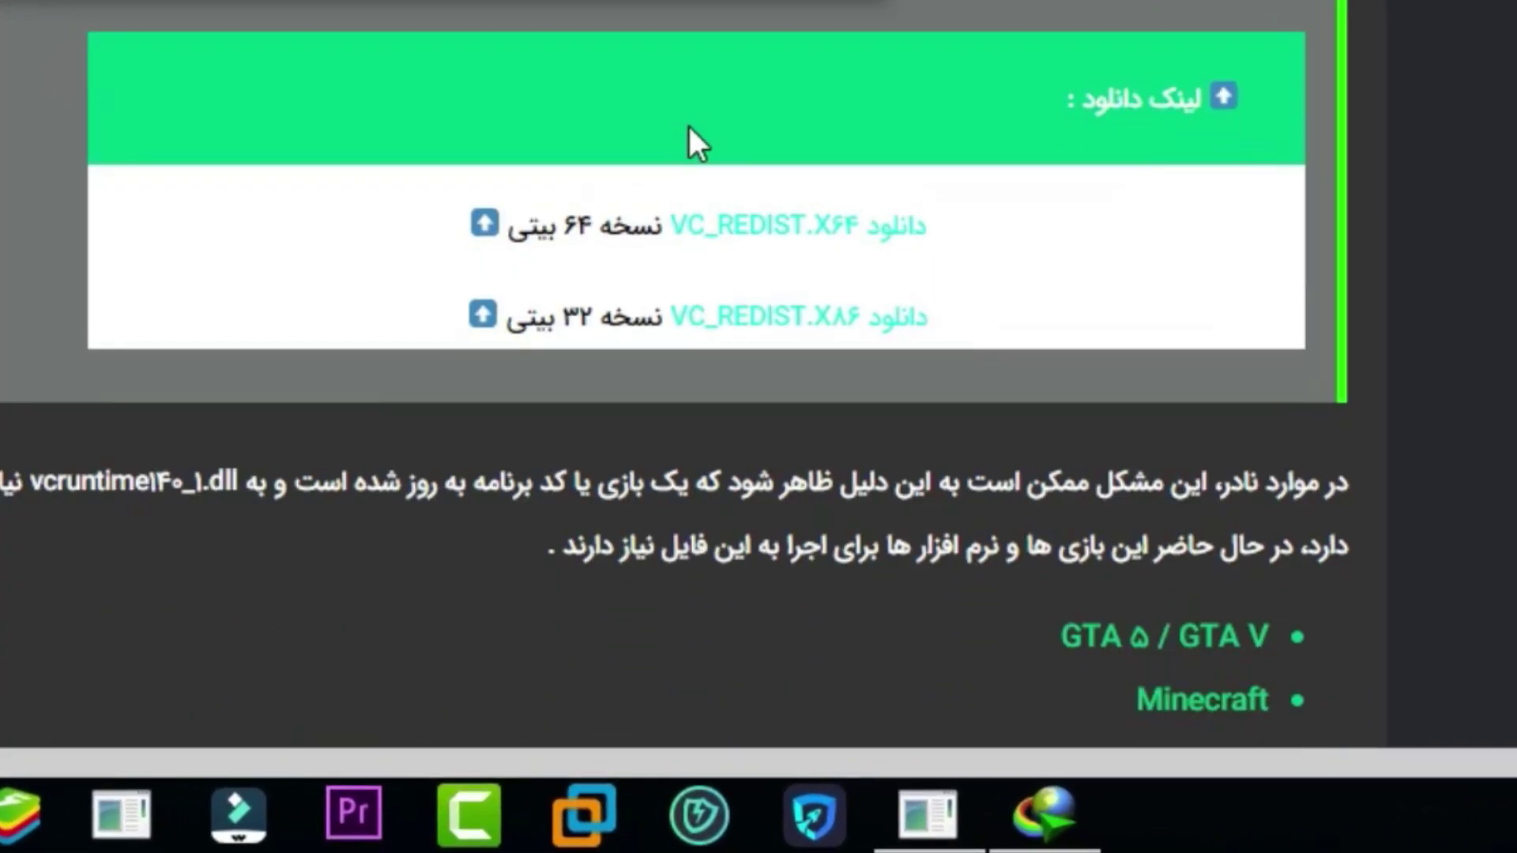
Step: Cancel the browser download of VC_redist.x64.zip and download it in Internet Download Manager using its copied link address
click(716, 226)
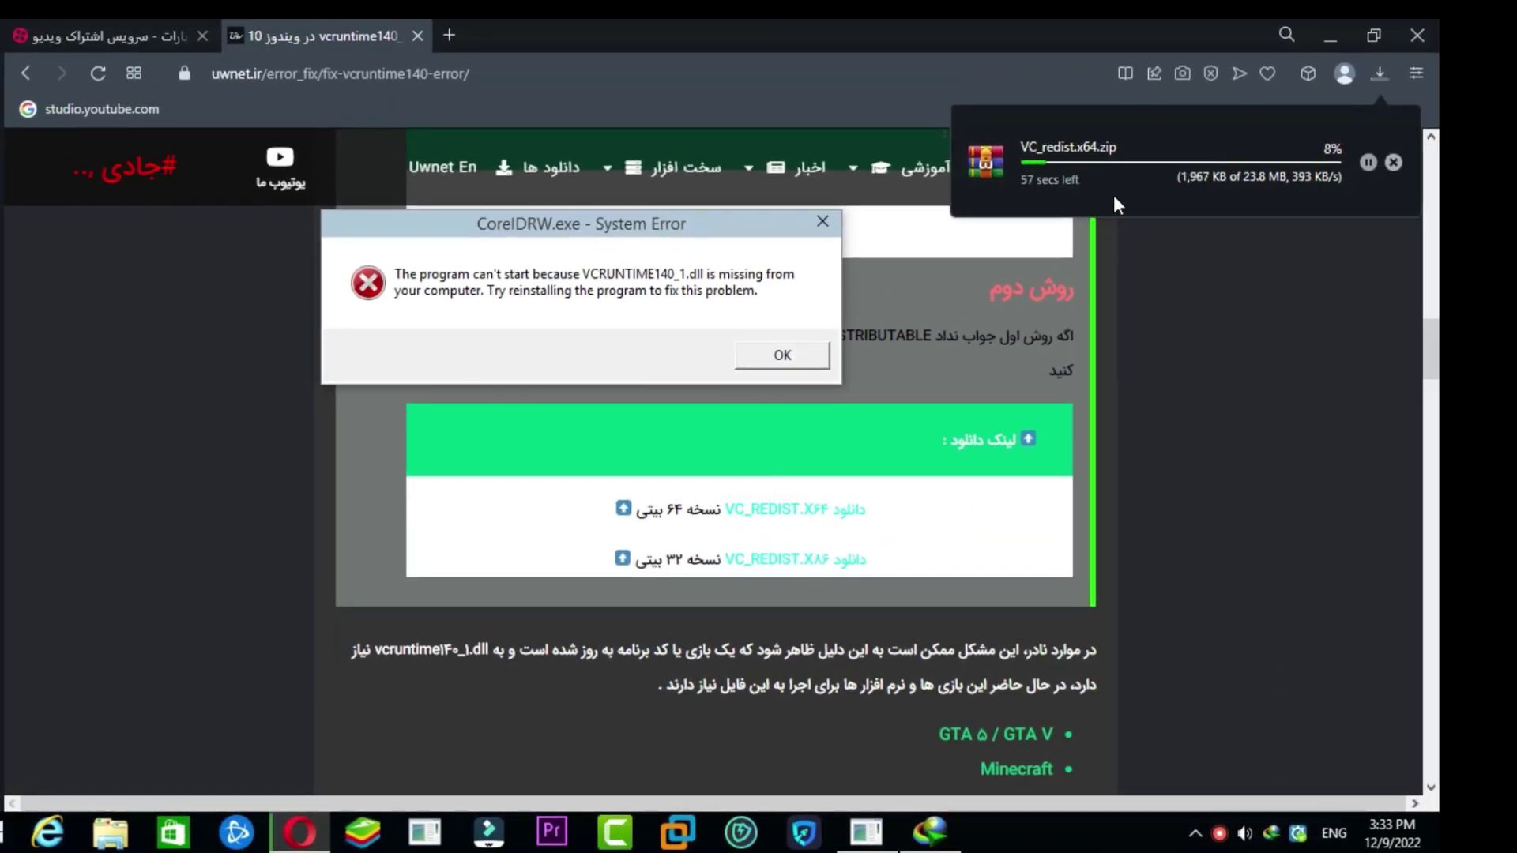
click(1394, 163)
right_click(773, 506)
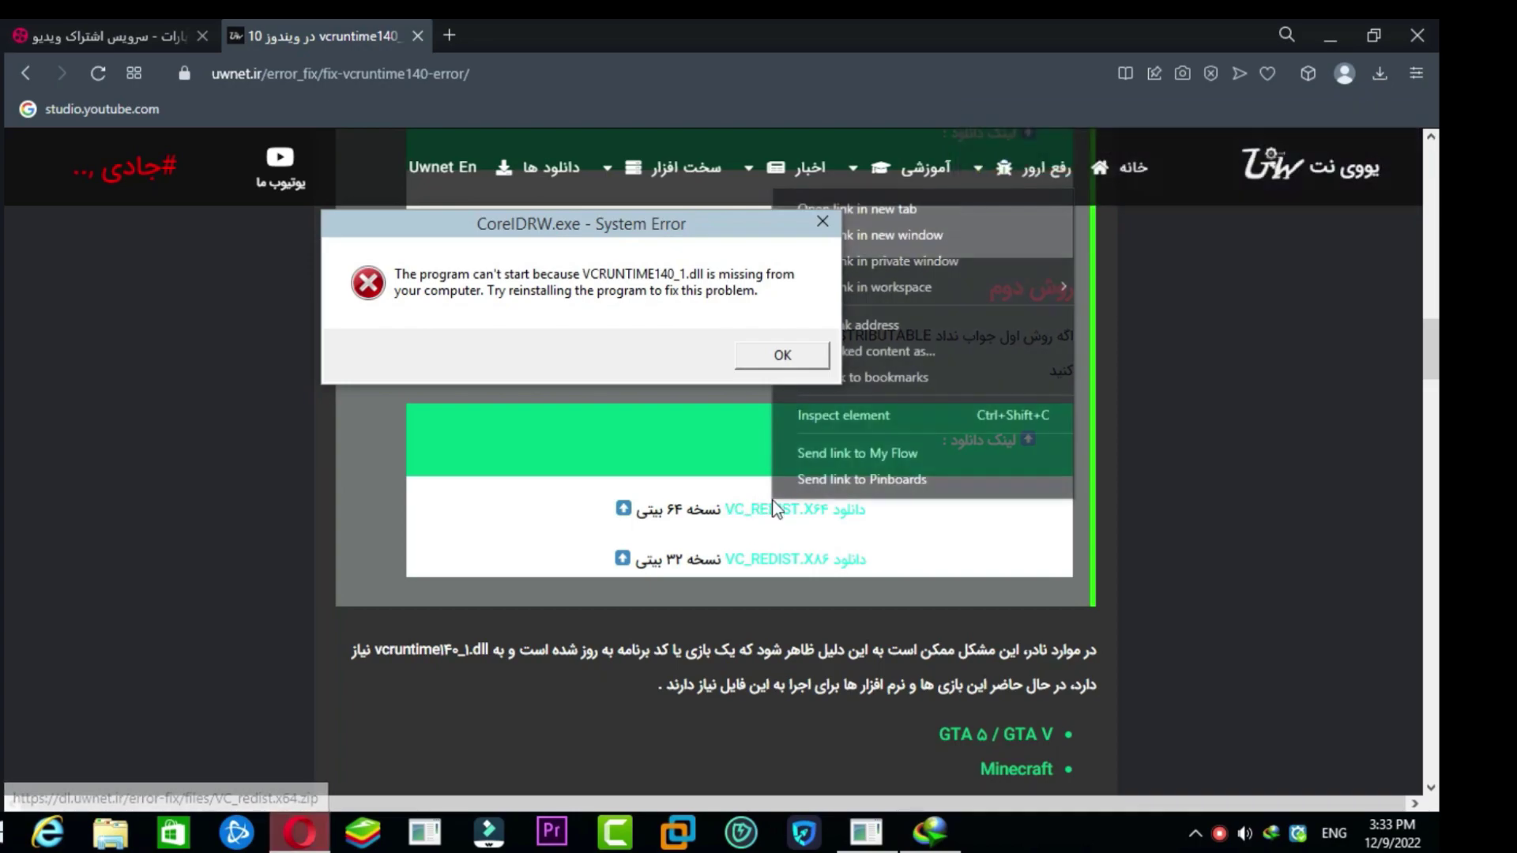
click(888, 322)
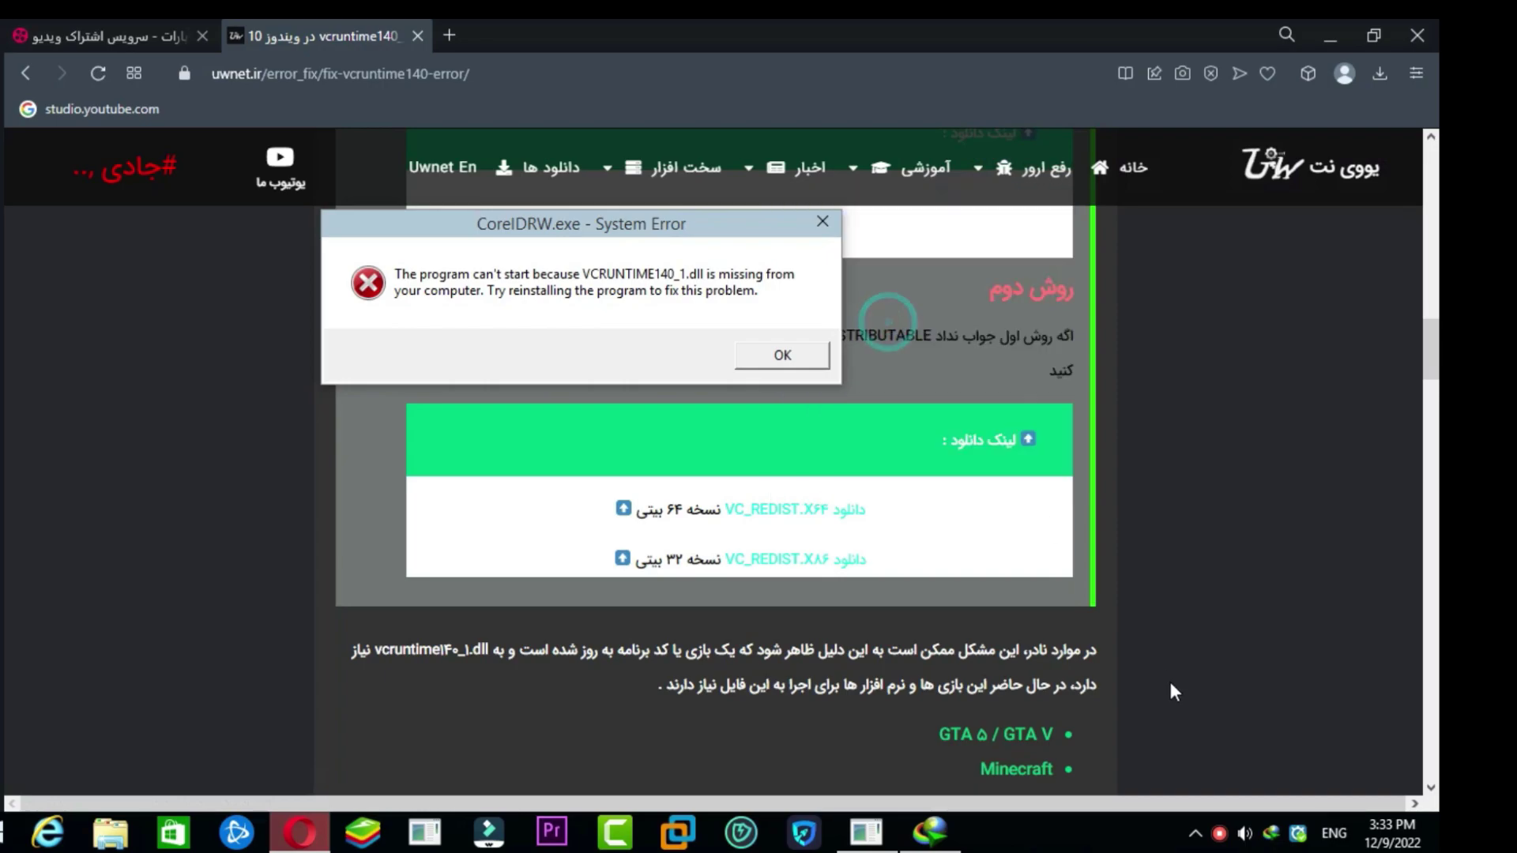
double_click(1271, 833)
click(104, 246)
click(679, 397)
click(688, 520)
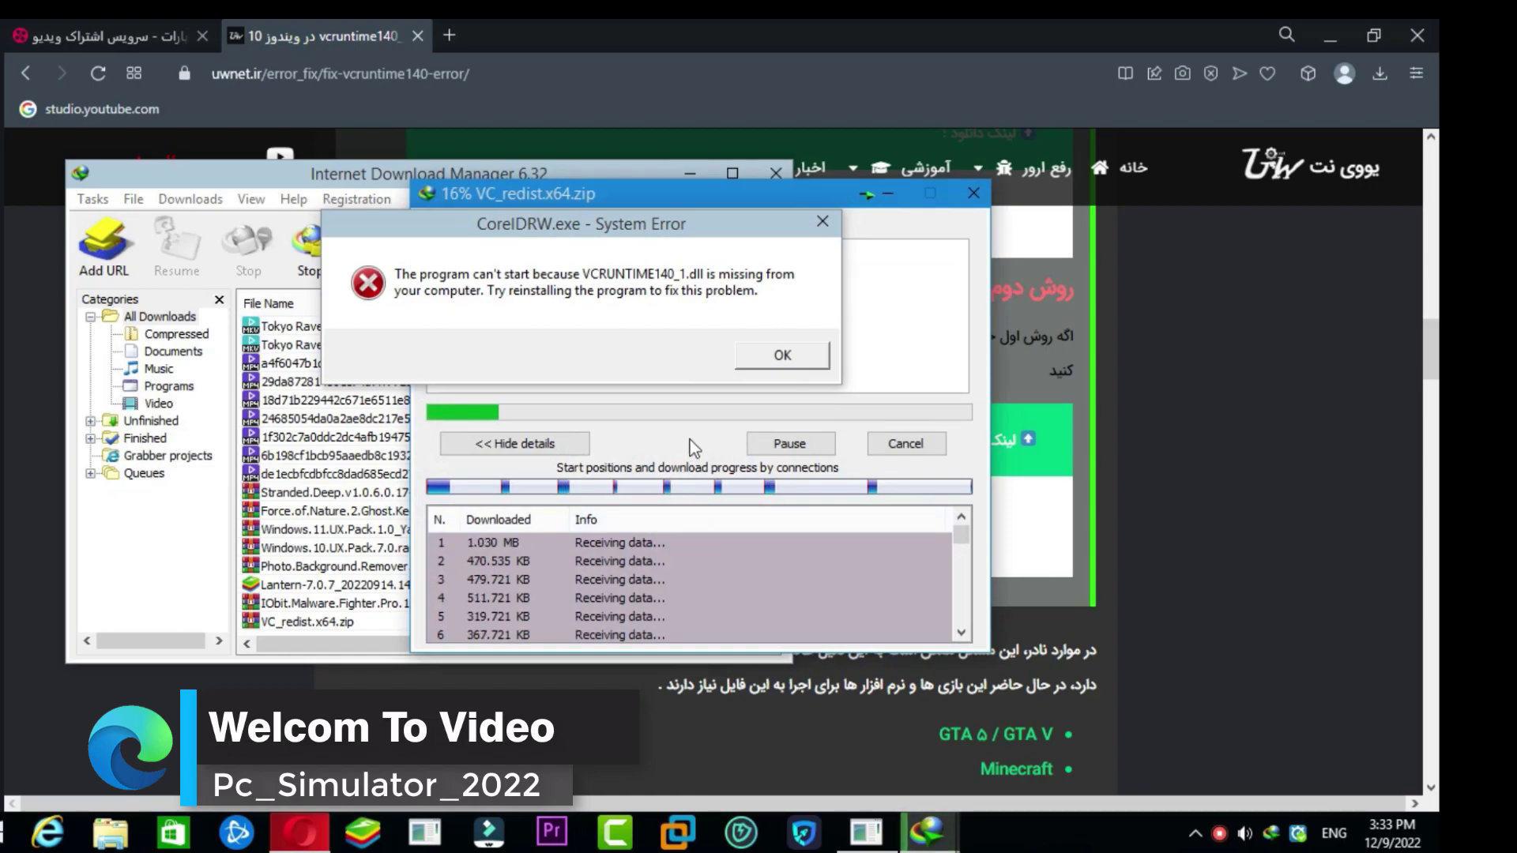
Step: Dismiss the CorelDRW.exe system error message and copy the link address of the 32-bit VC_REDIST.X86 download
click(1135, 629)
right_click(744, 556)
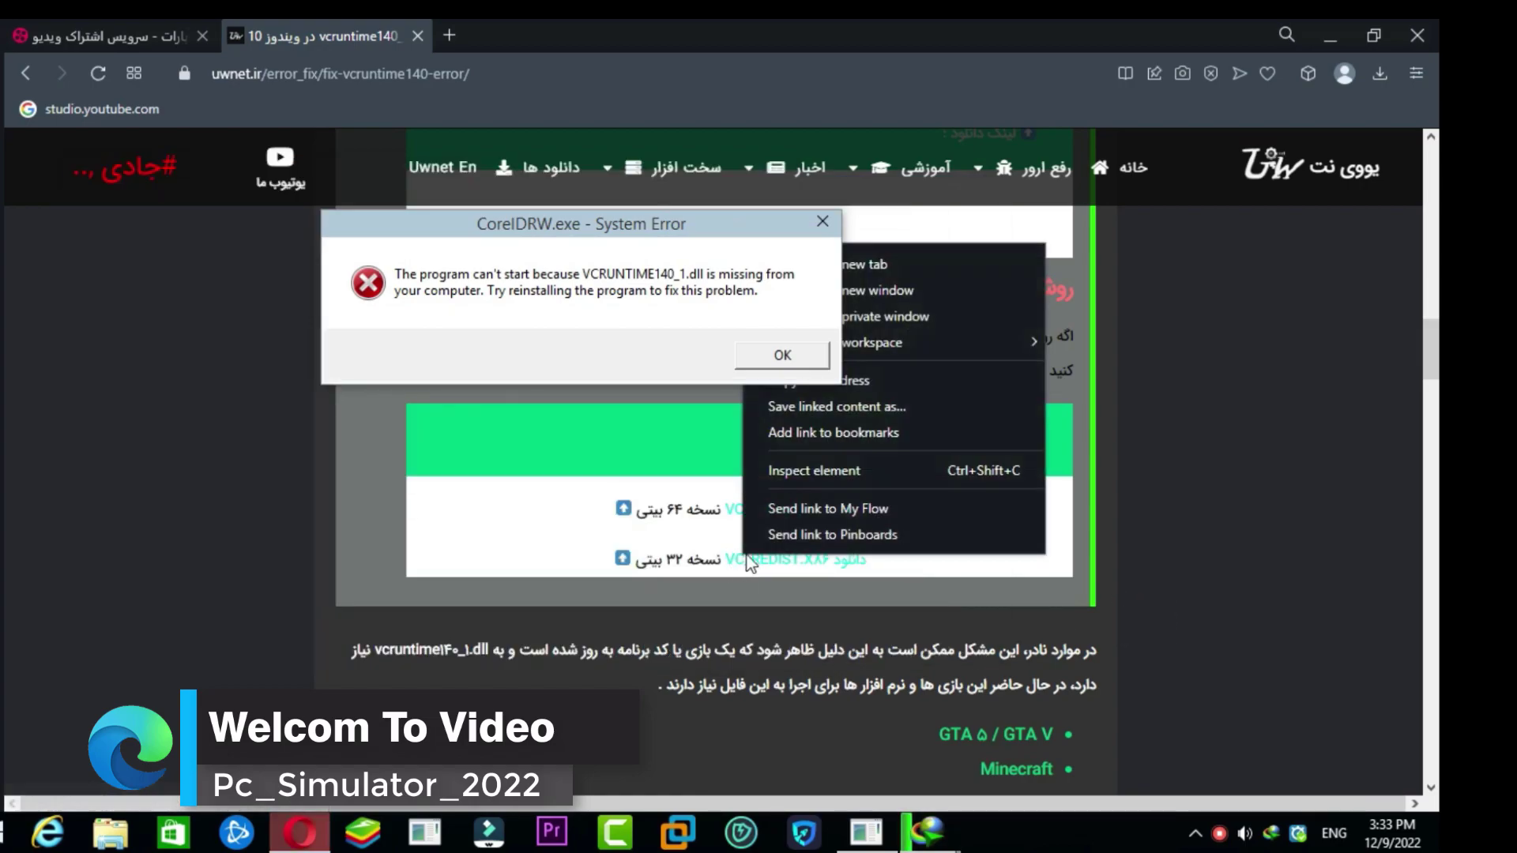
click(782, 359)
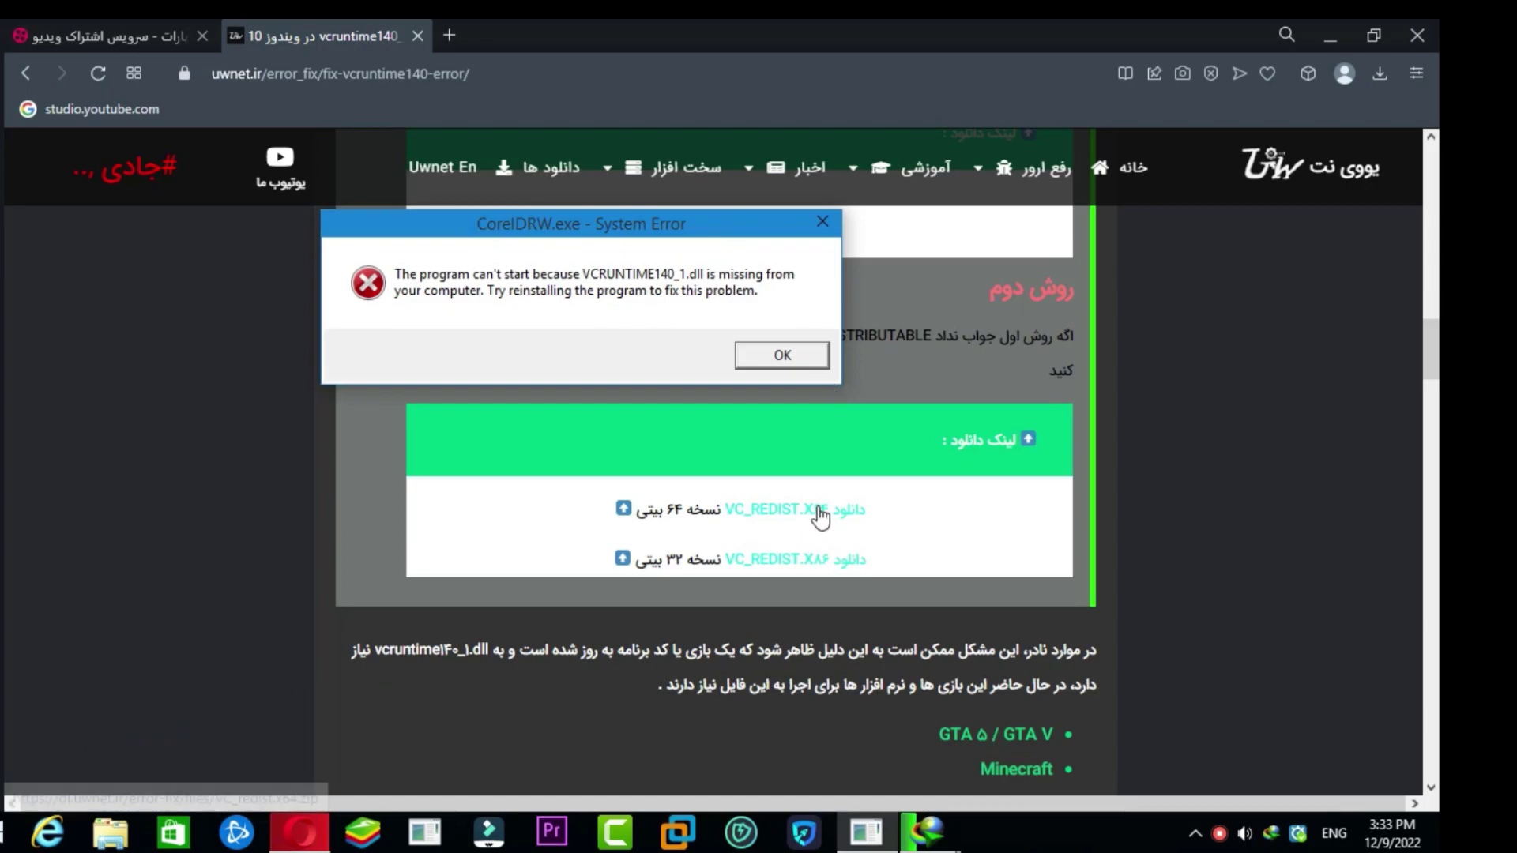
click(776, 356)
right_click(779, 556)
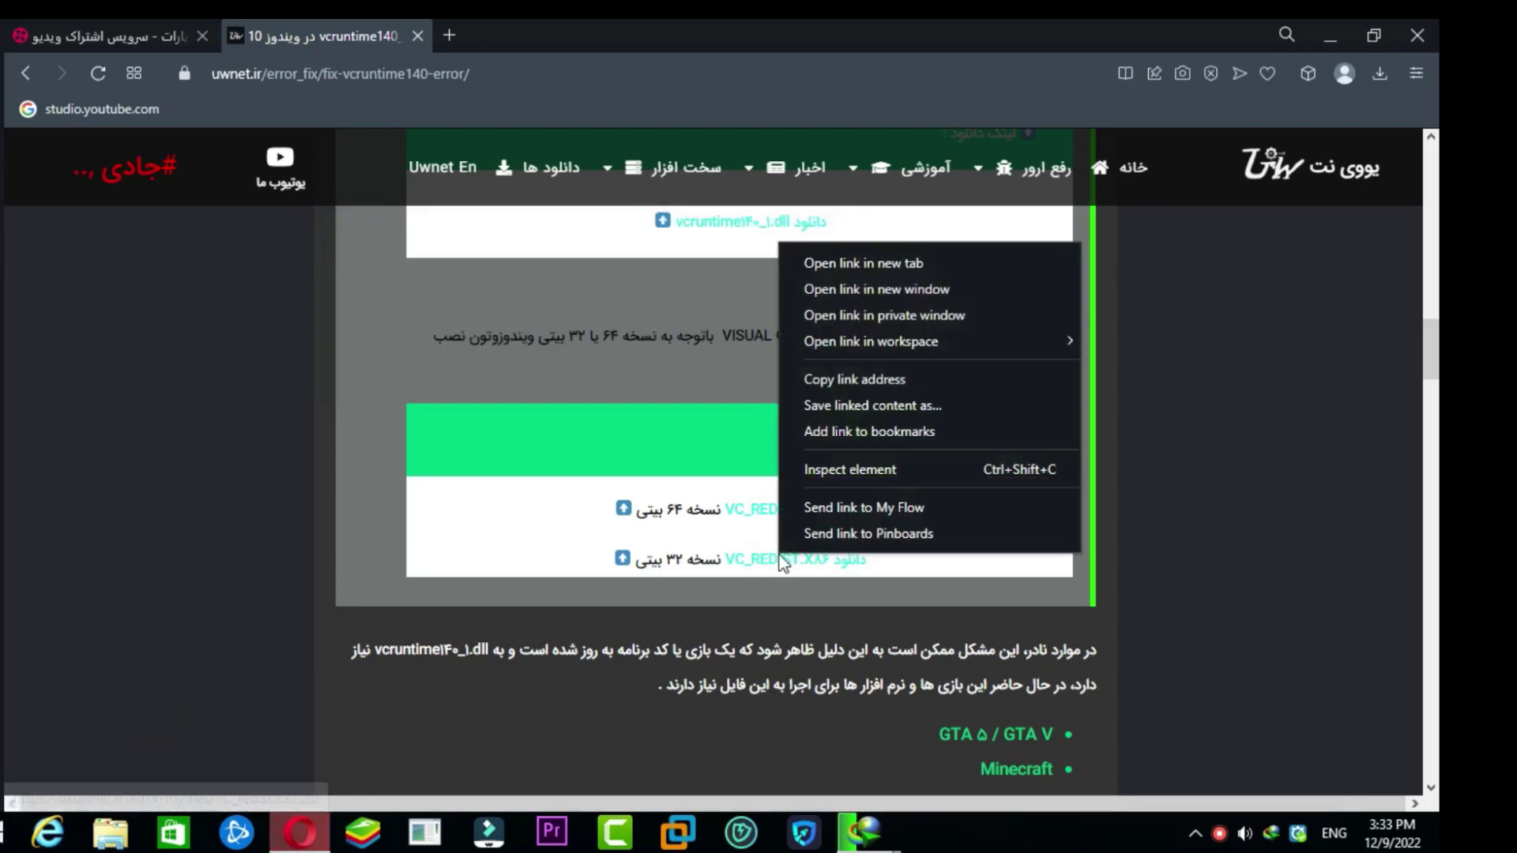
click(822, 378)
Step: Add the copied VC_redist.x32.zip address to Internet Download Manager and start its download
mouse_move(869, 831)
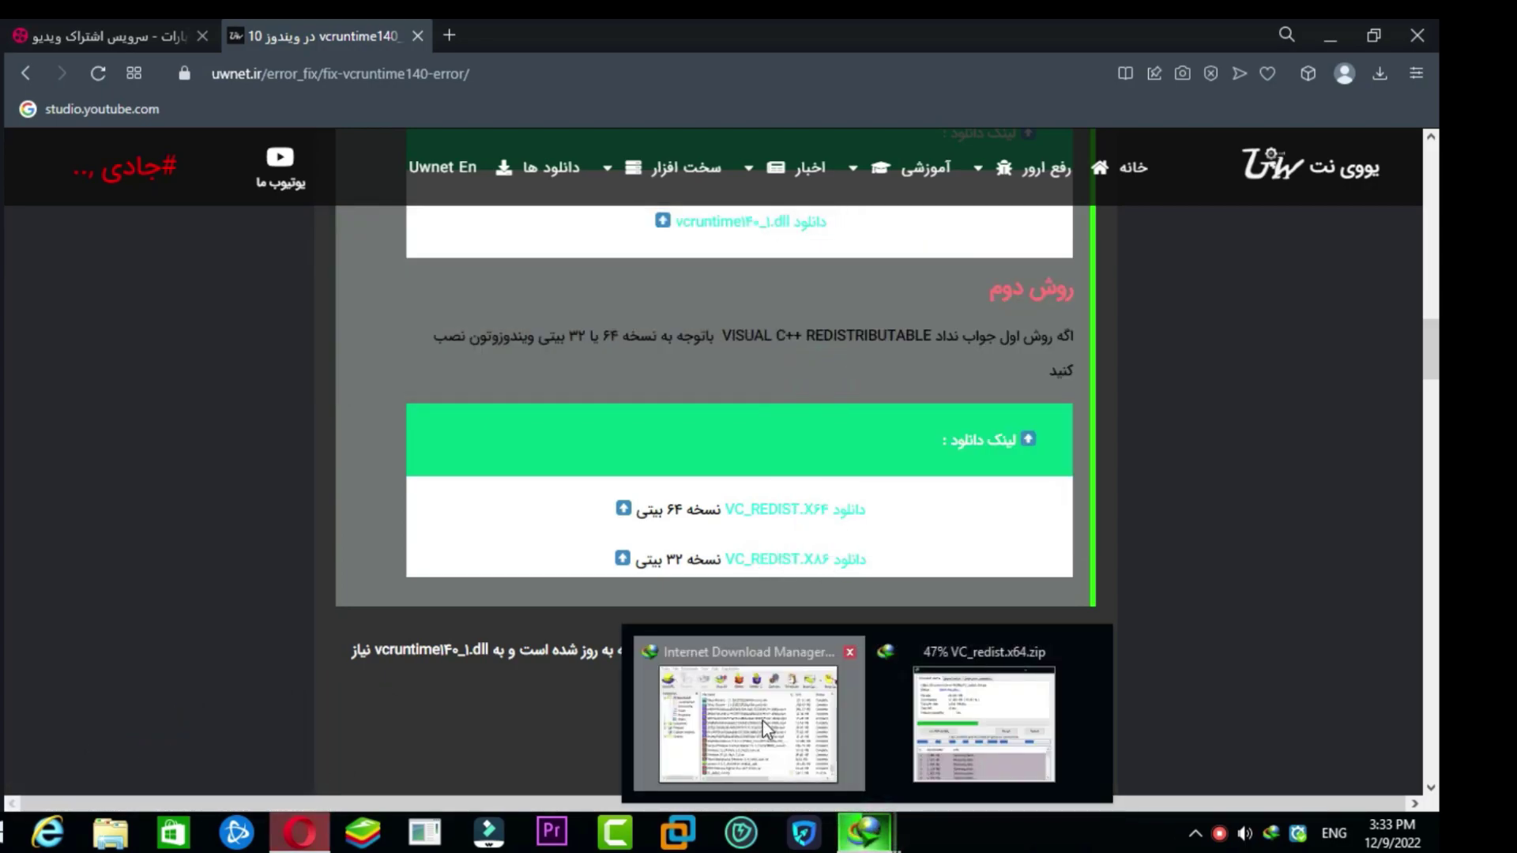
click(750, 715)
click(93, 259)
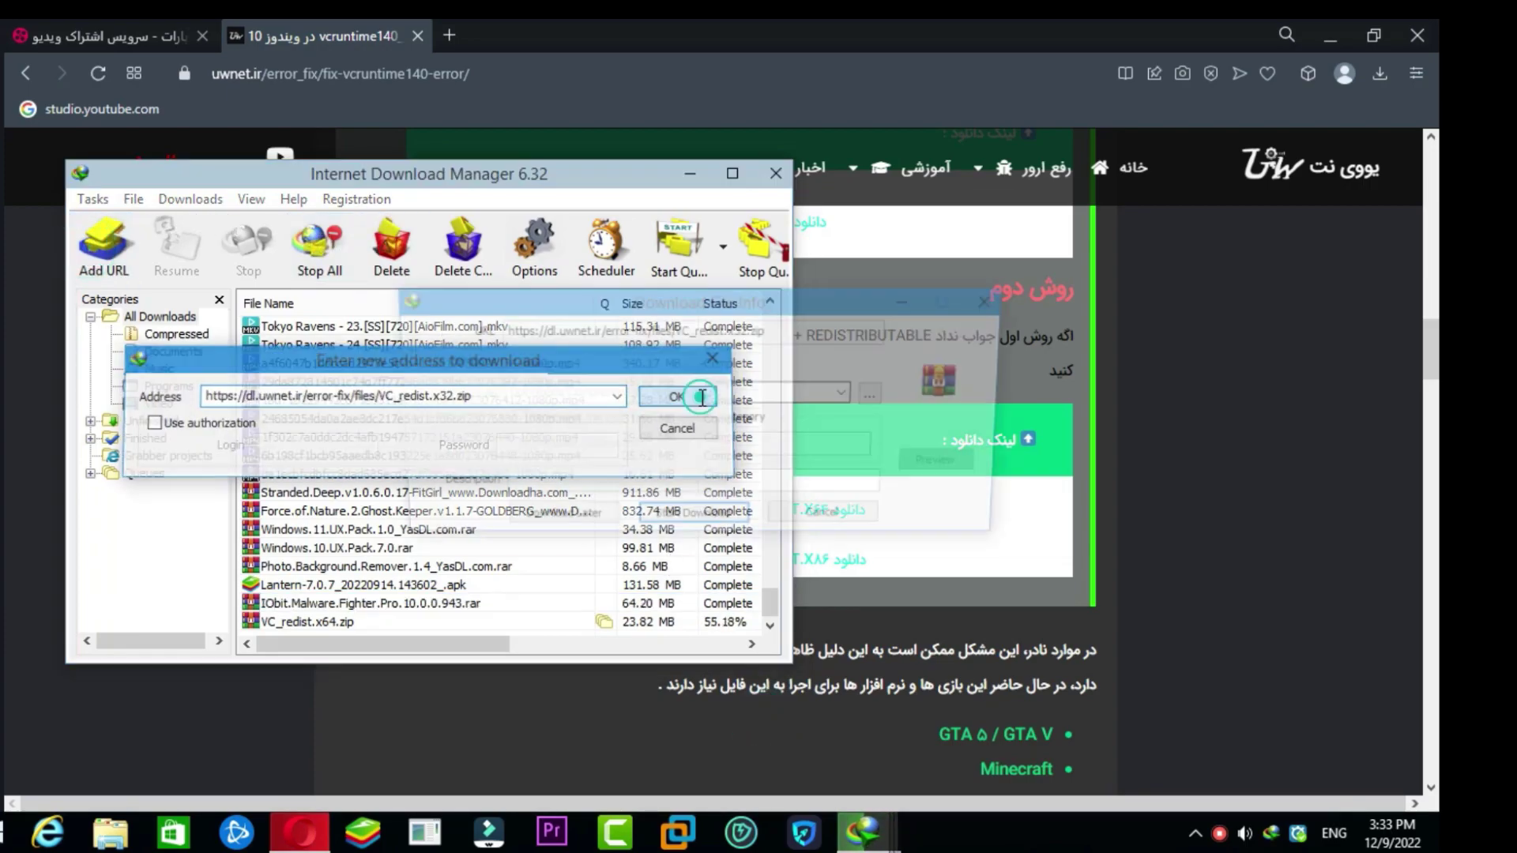
click(666, 395)
click(662, 523)
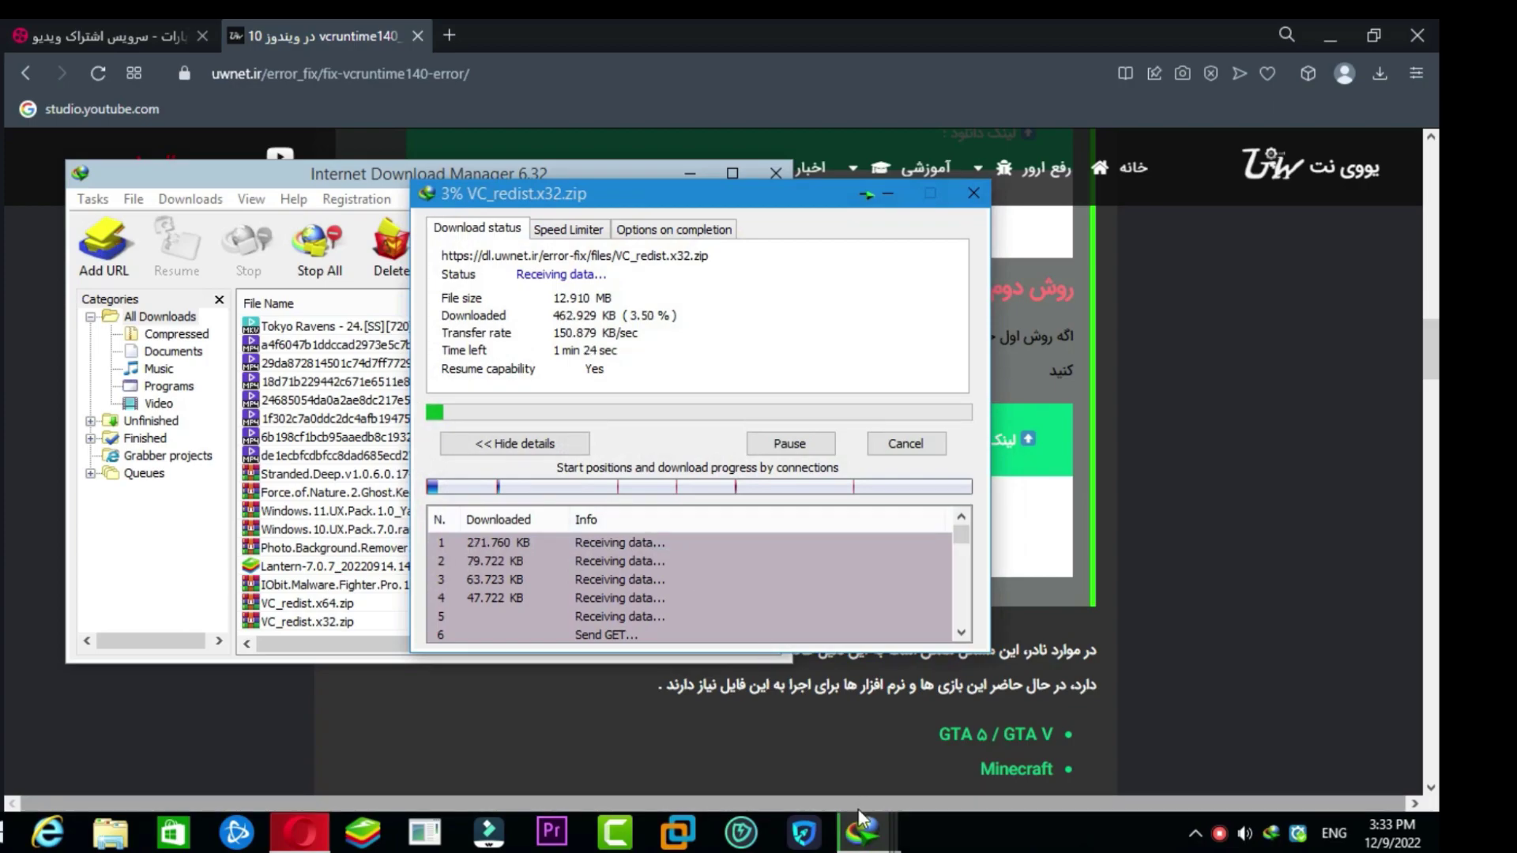
Step: Check the progress of the VC_redist.x64.zip and VC_redist.x32.zip downloads, getting the browser out of the way
mouse_move(863, 831)
click(851, 715)
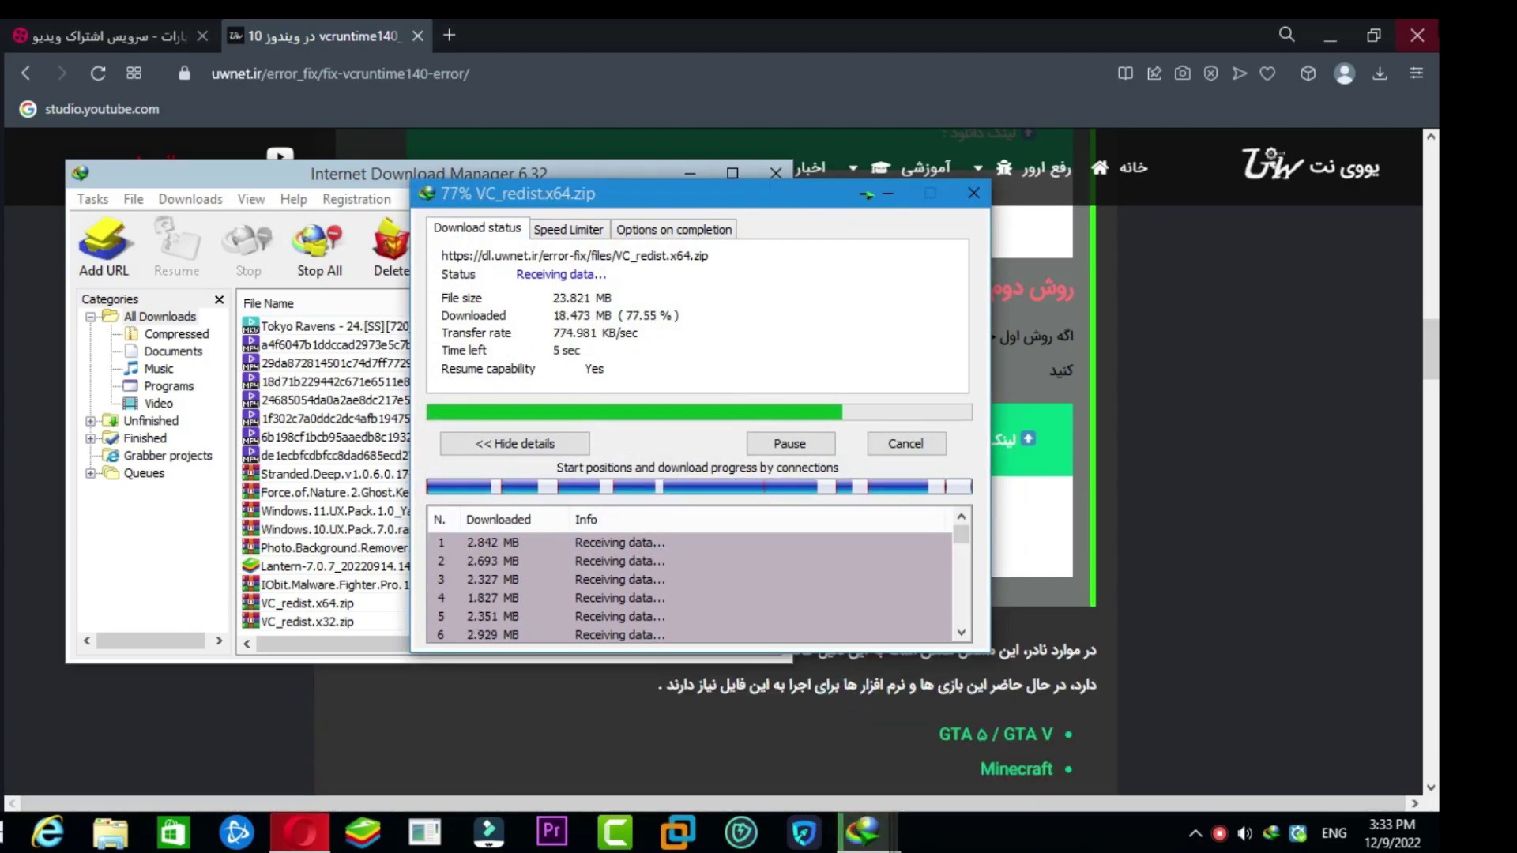
click(1319, 24)
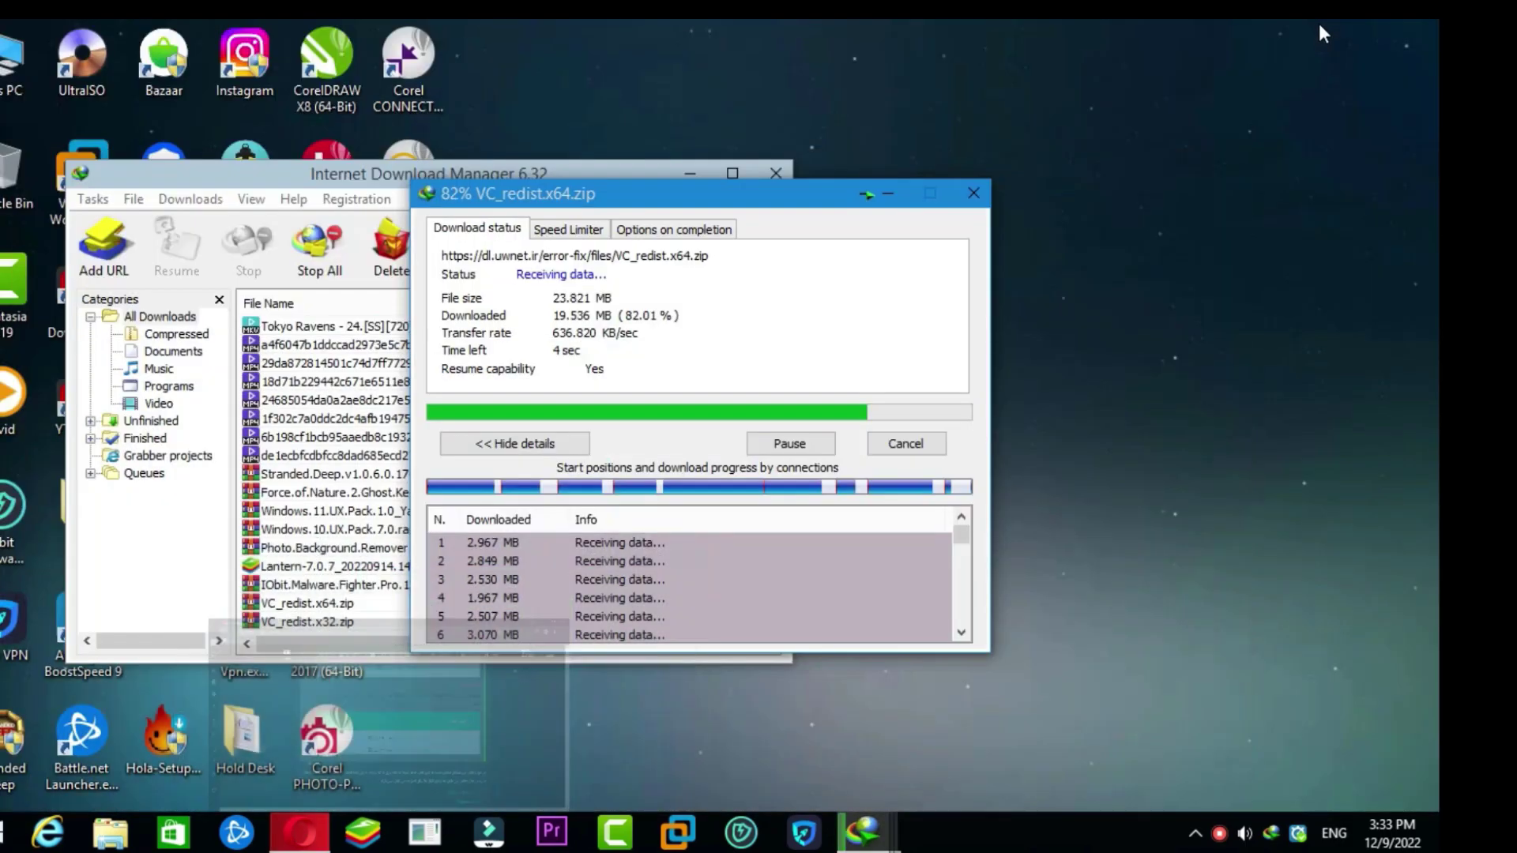
click(680, 172)
double_click(693, 172)
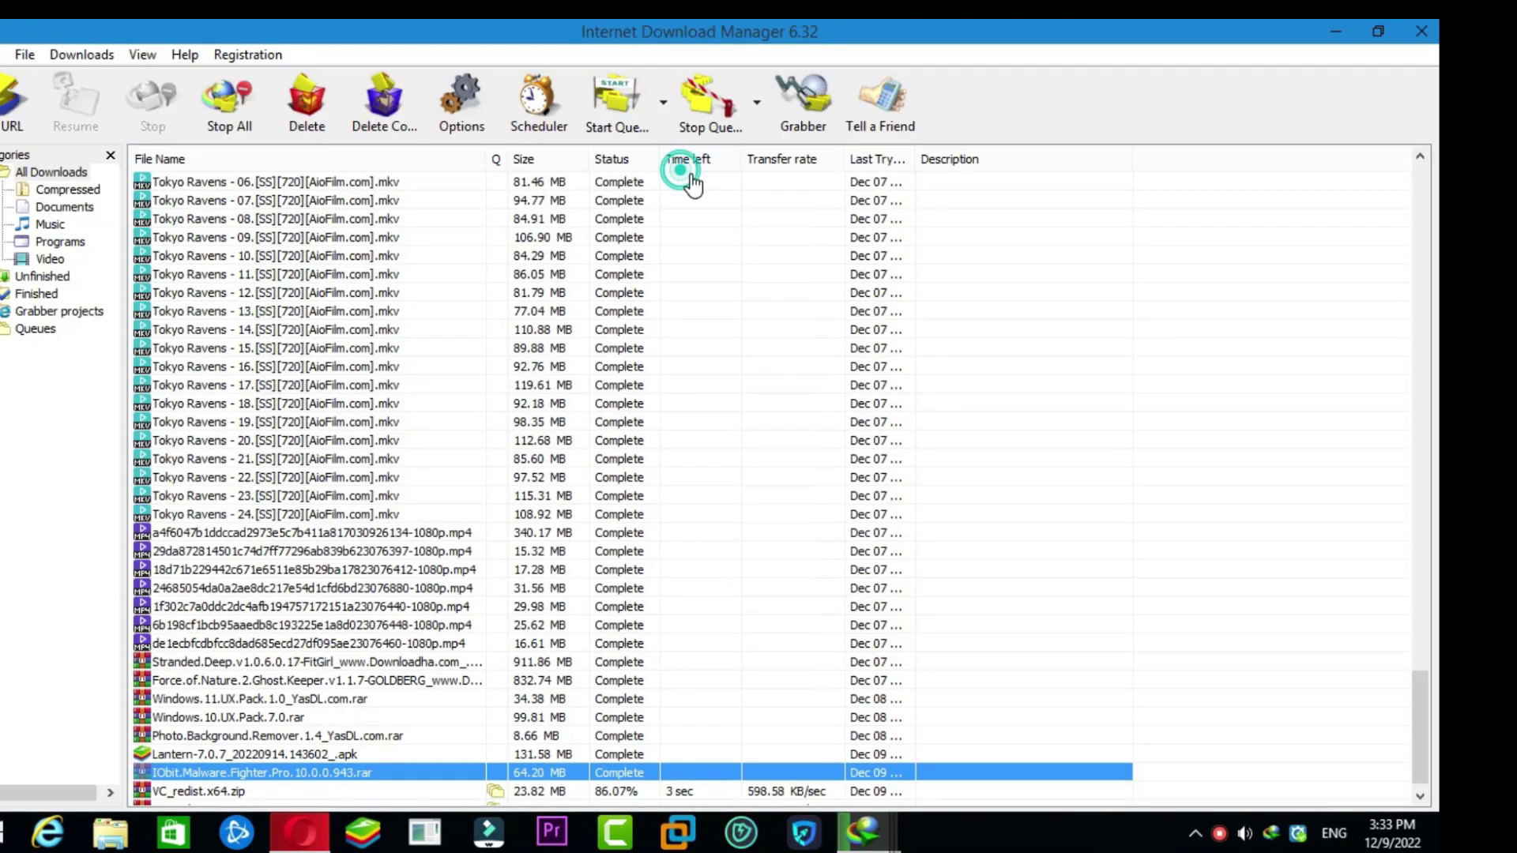
click(1343, 32)
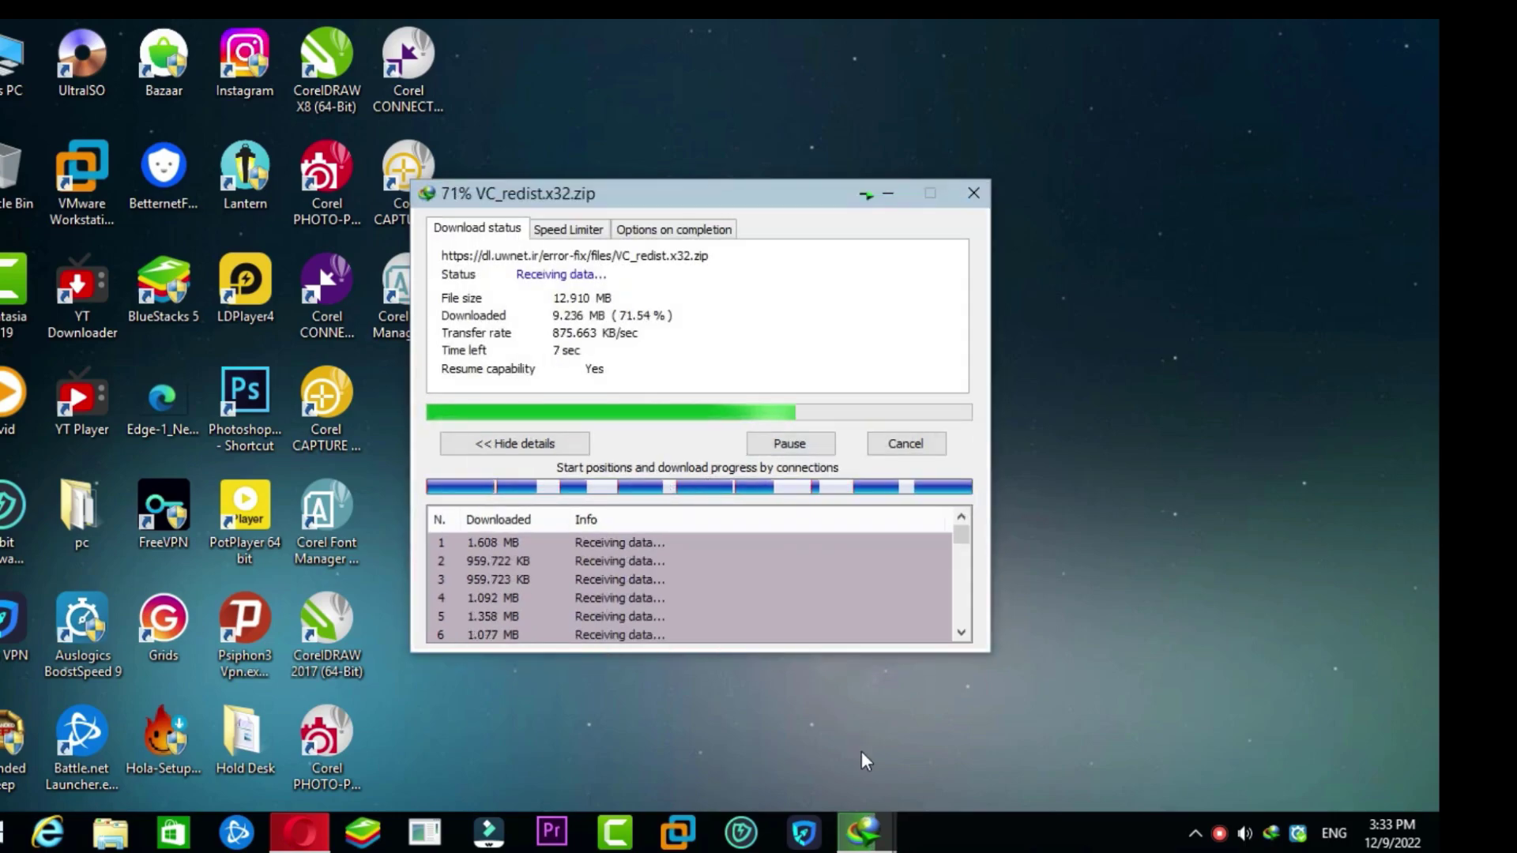
Step: Return to the Internet Download Manager file list and open the downloaded VC_redist.x64.zip archive
mouse_move(867, 835)
click(757, 752)
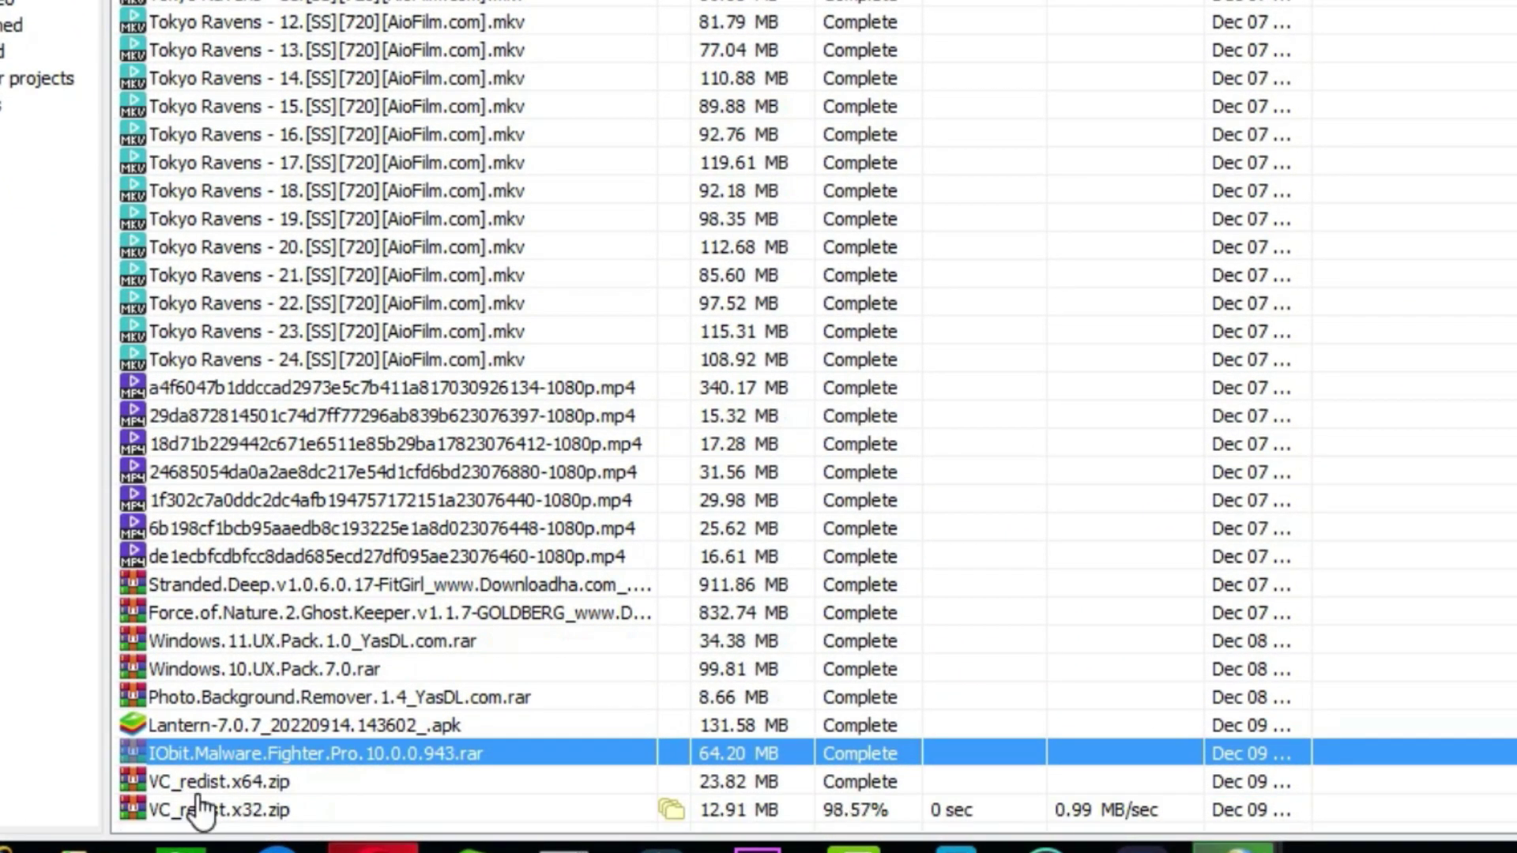
right_click(229, 782)
click(260, 285)
Step: Run VC_redist.x64.exe, accept the license terms, install the x64 Visual C++ 2015-2019 Redistributable and close its setup
double_click(498, 238)
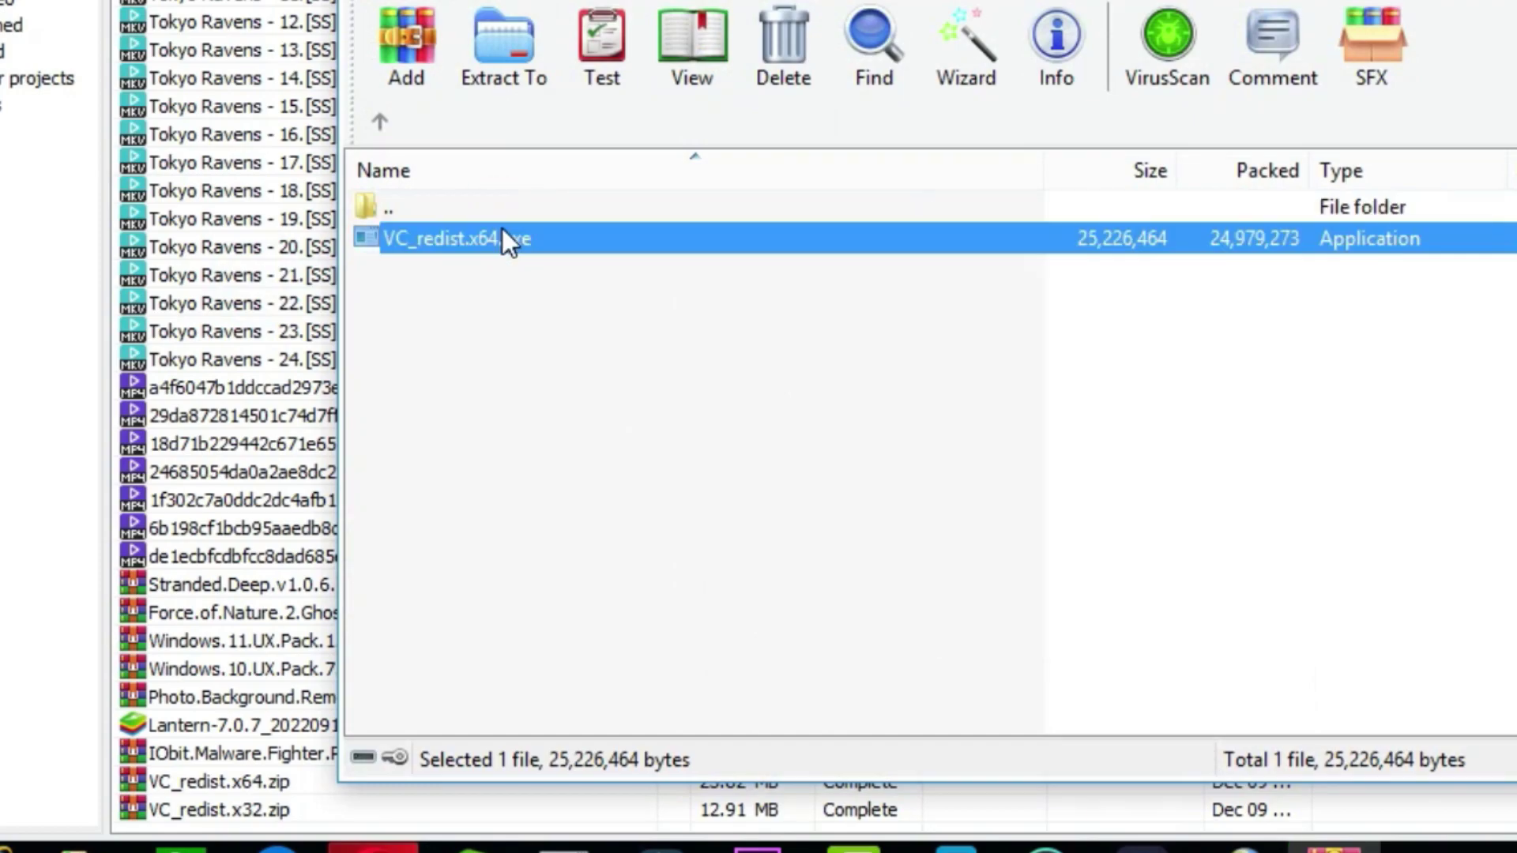
click(946, 396)
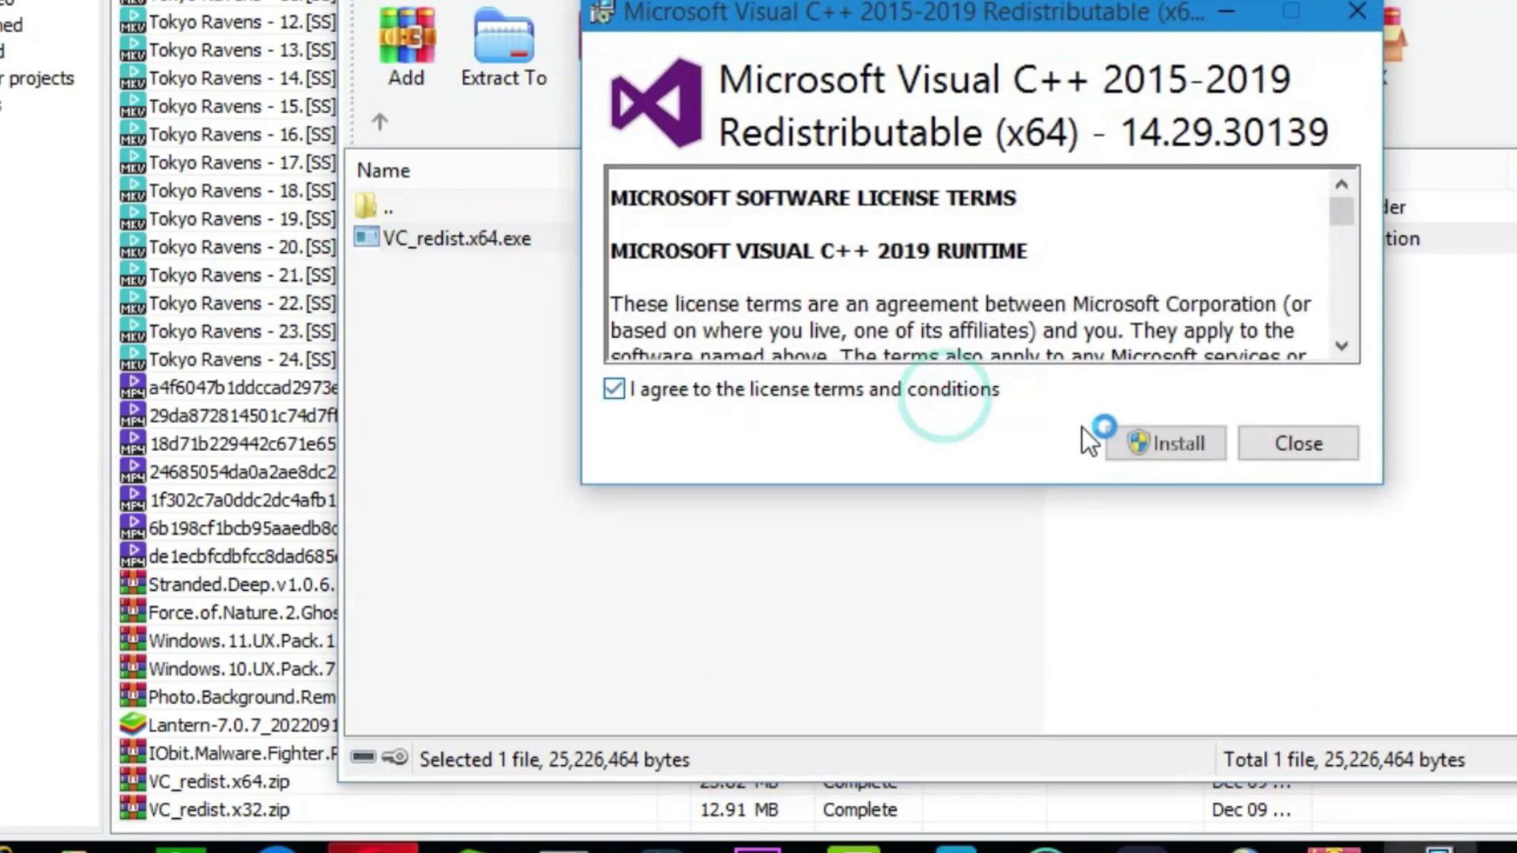
click(1130, 443)
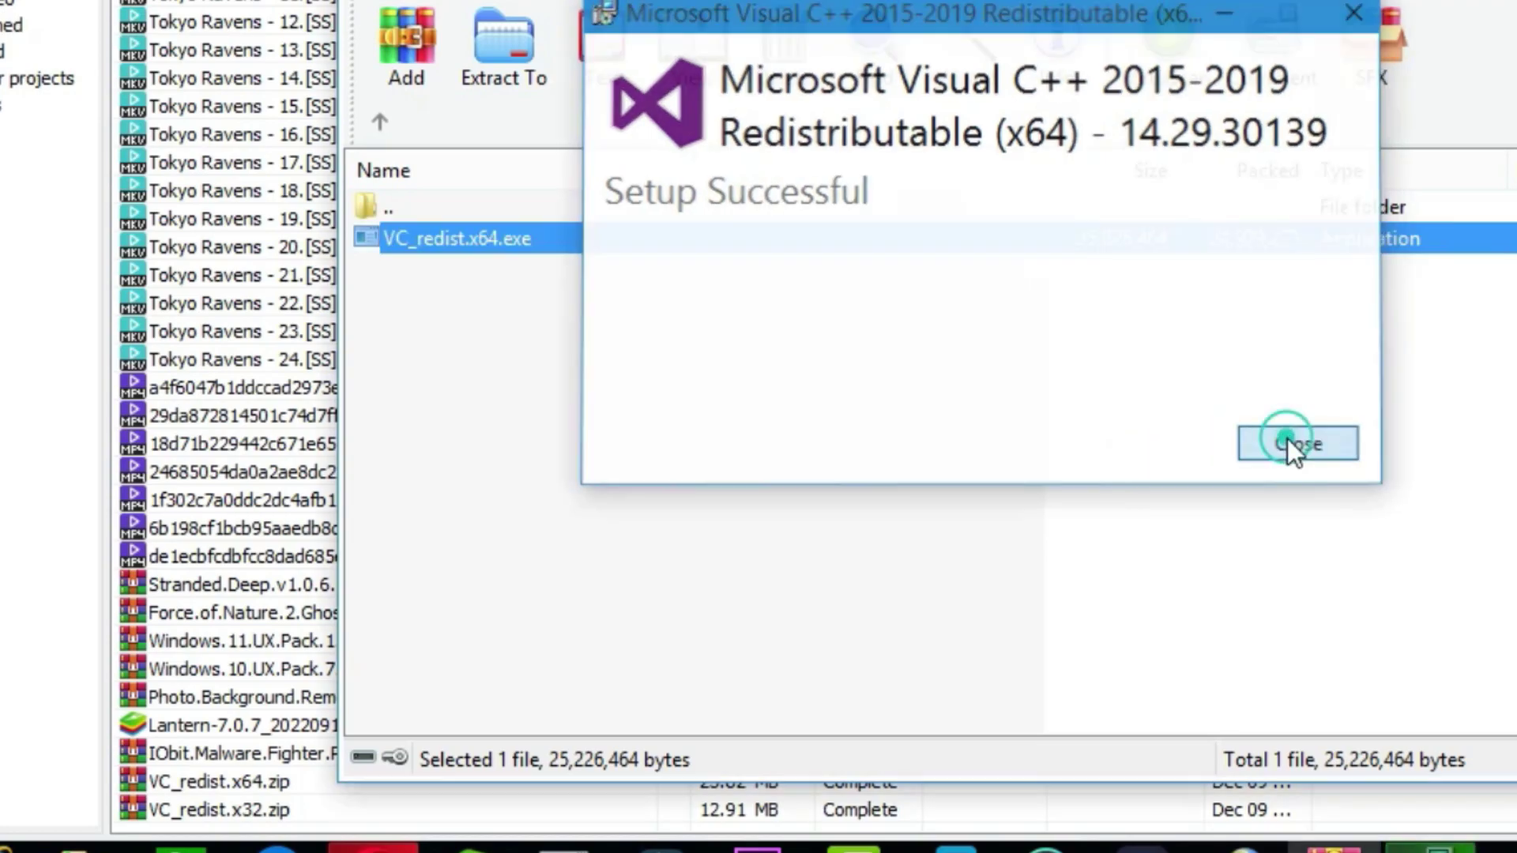
click(1290, 444)
Step: Bring the Internet Download Manager file list back to the front and open the VC_redist.x32.zip archive
click(1334, 847)
click(1244, 847)
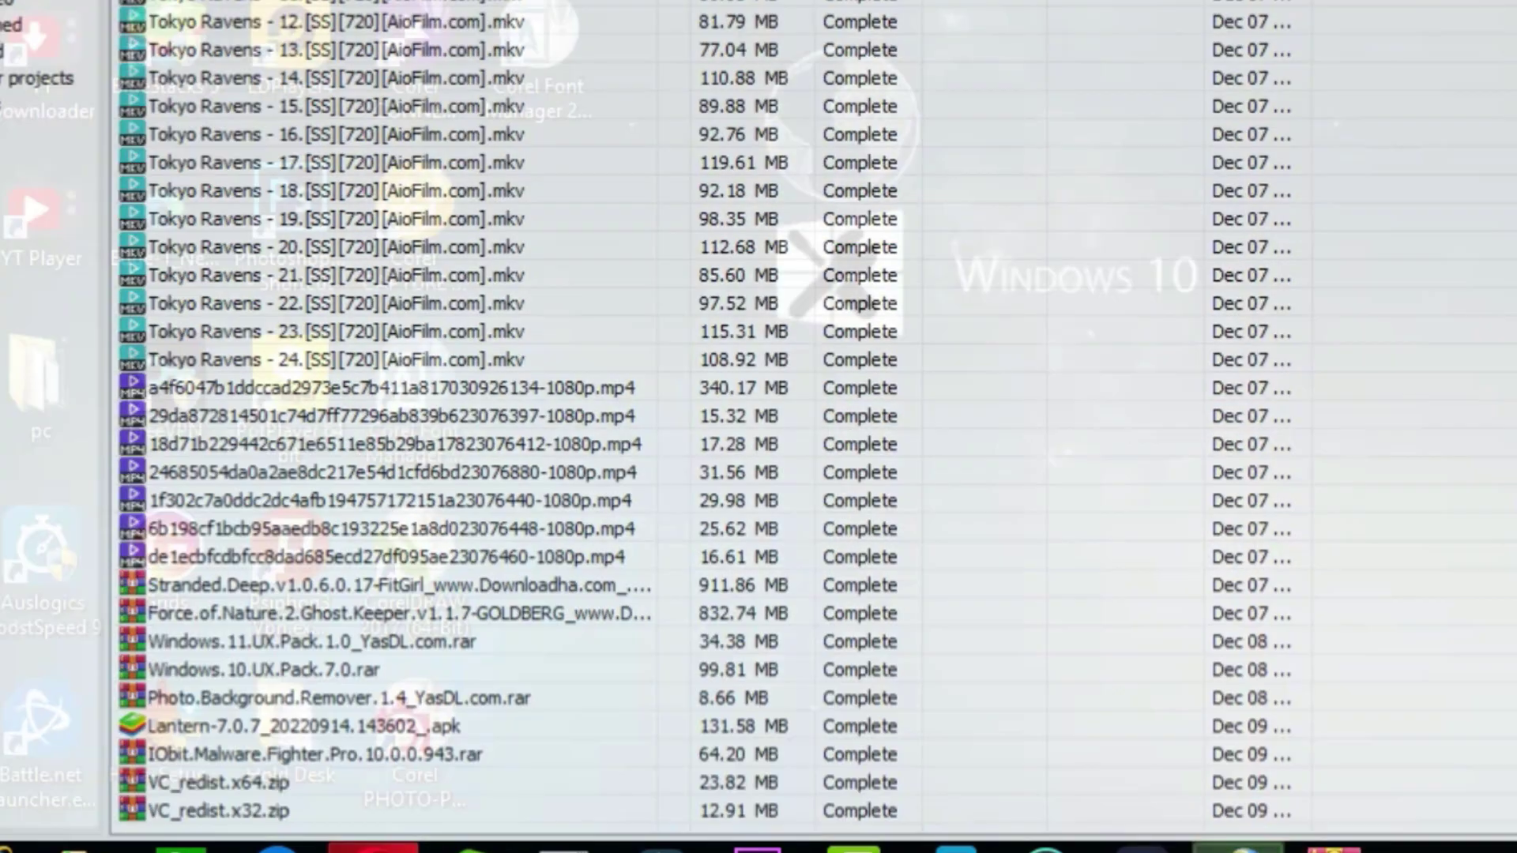
click(1245, 847)
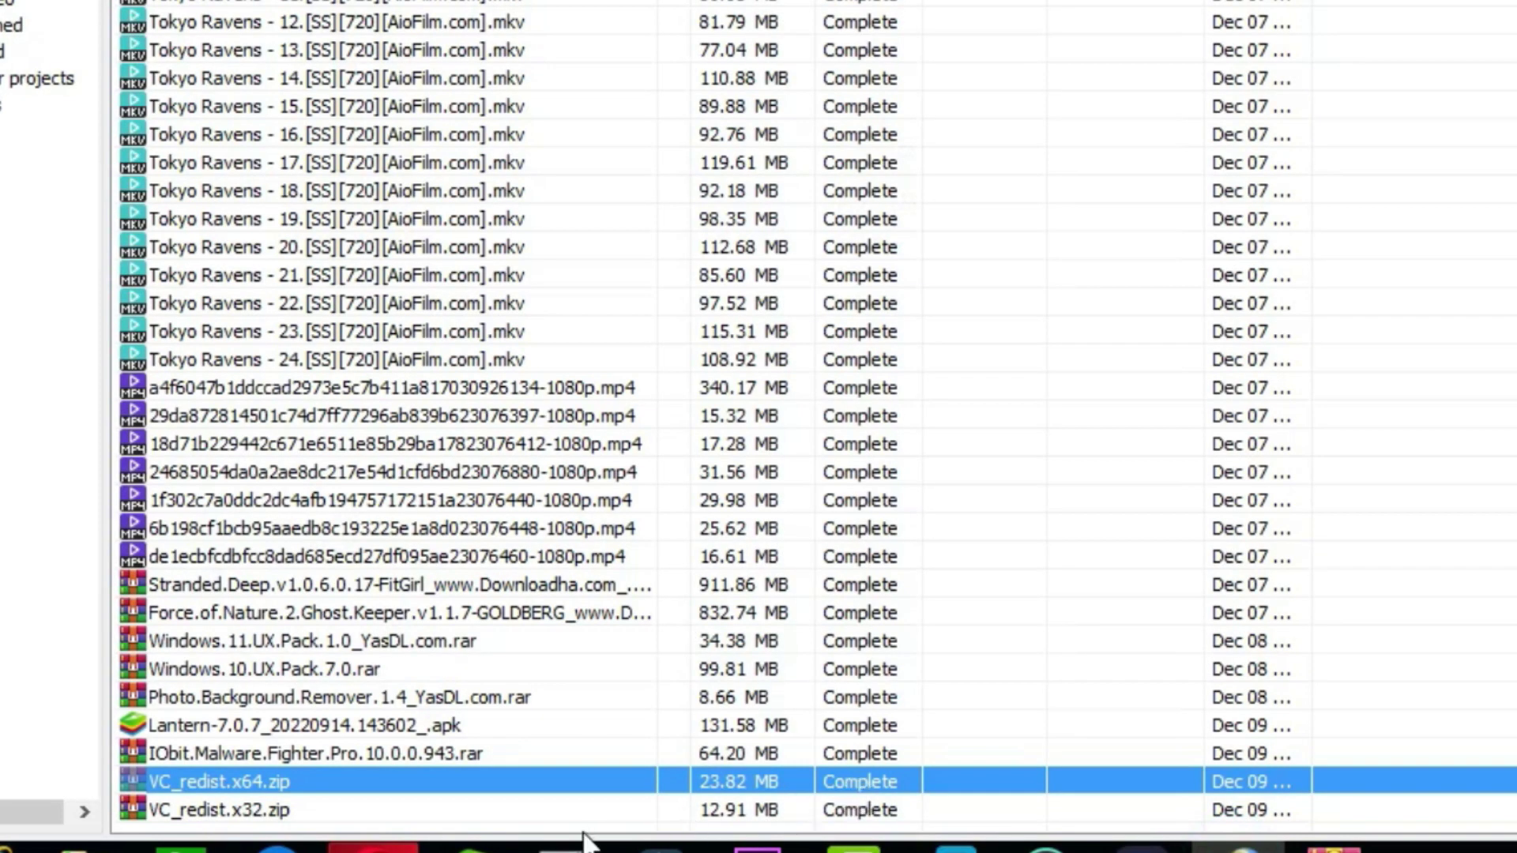
click(577, 810)
right_click(577, 813)
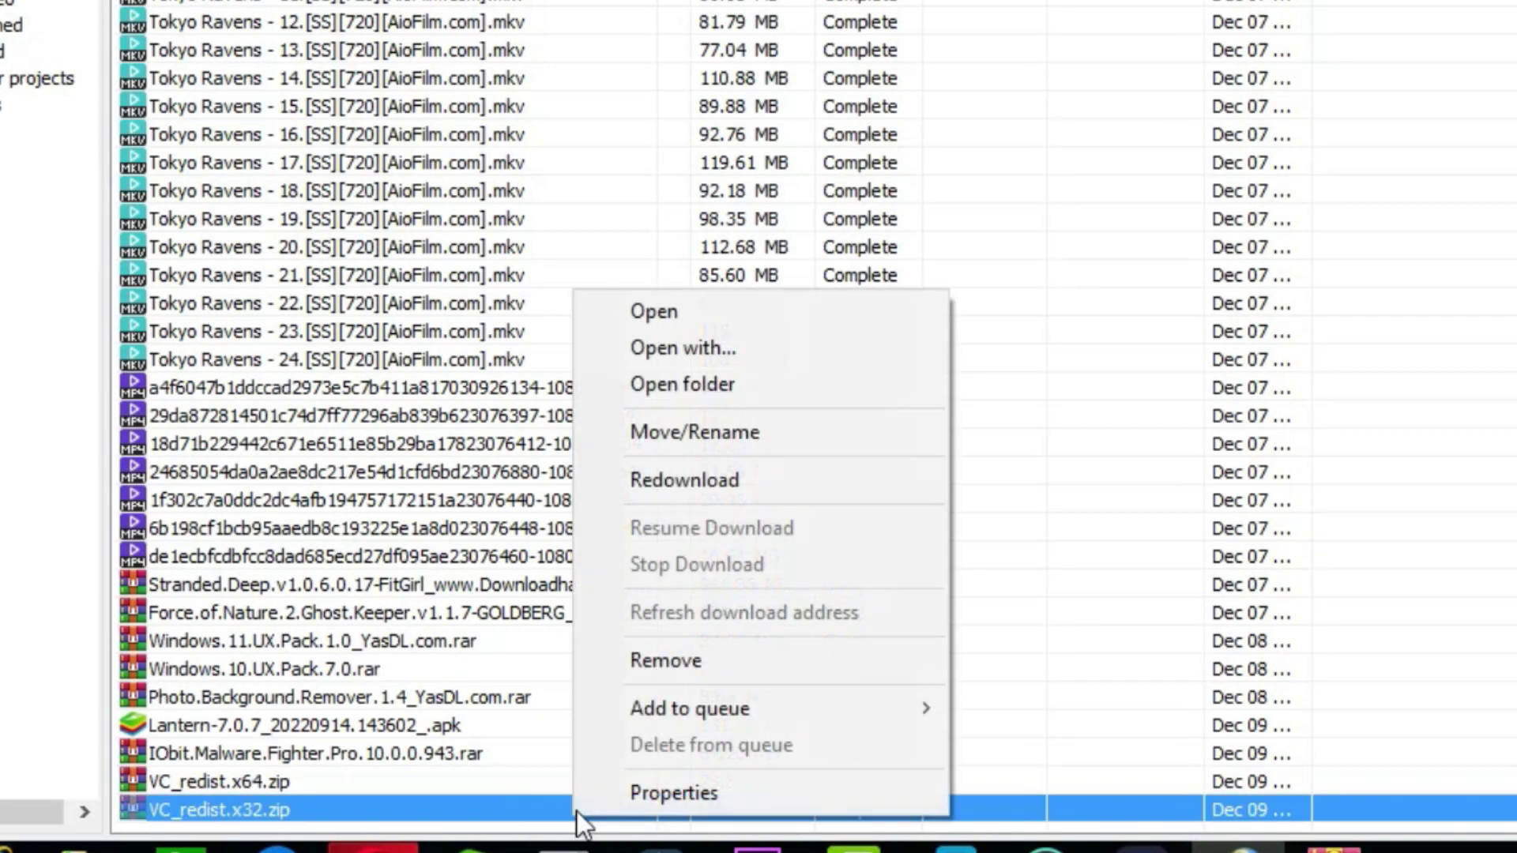
click(670, 311)
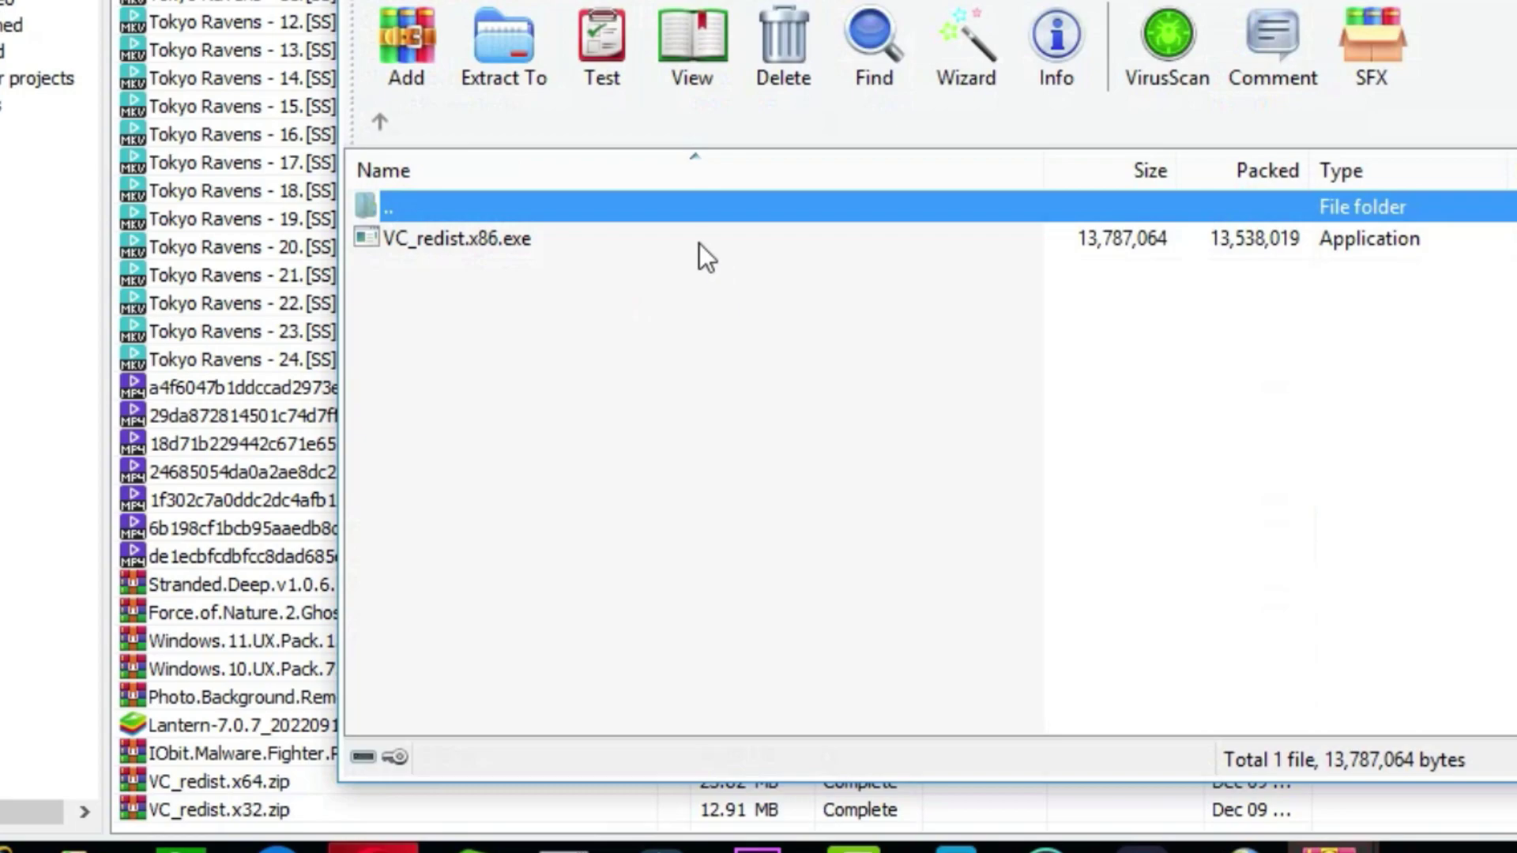
Step: Install the x86 Visual C++ 2015-2019 Redistributable from VC_redist.x86.exe without restarting, and clear the archive and download windows from the desktop
double_click(701, 239)
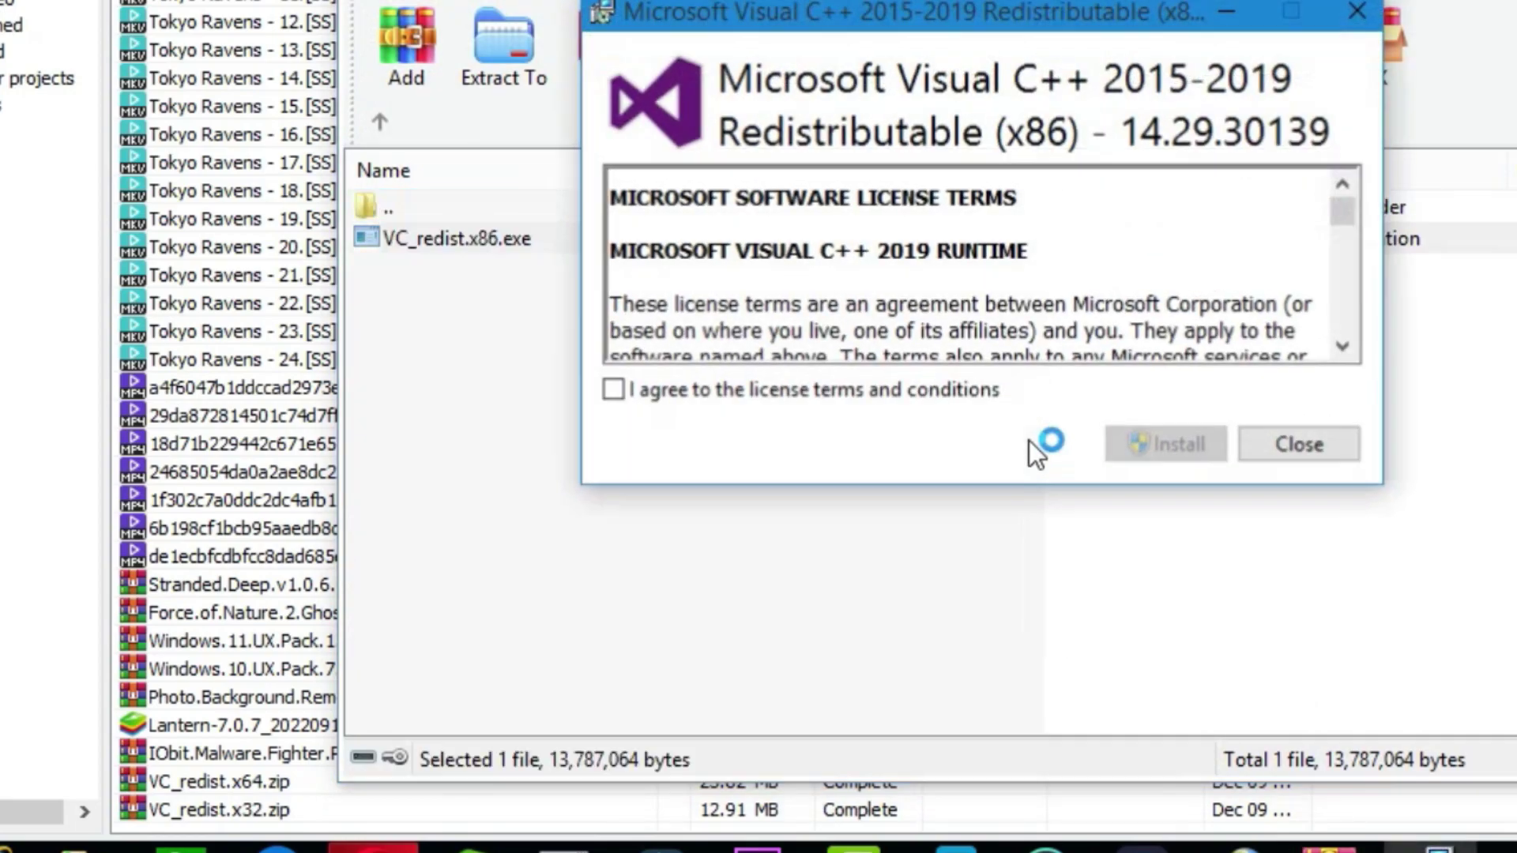
click(910, 390)
click(1167, 444)
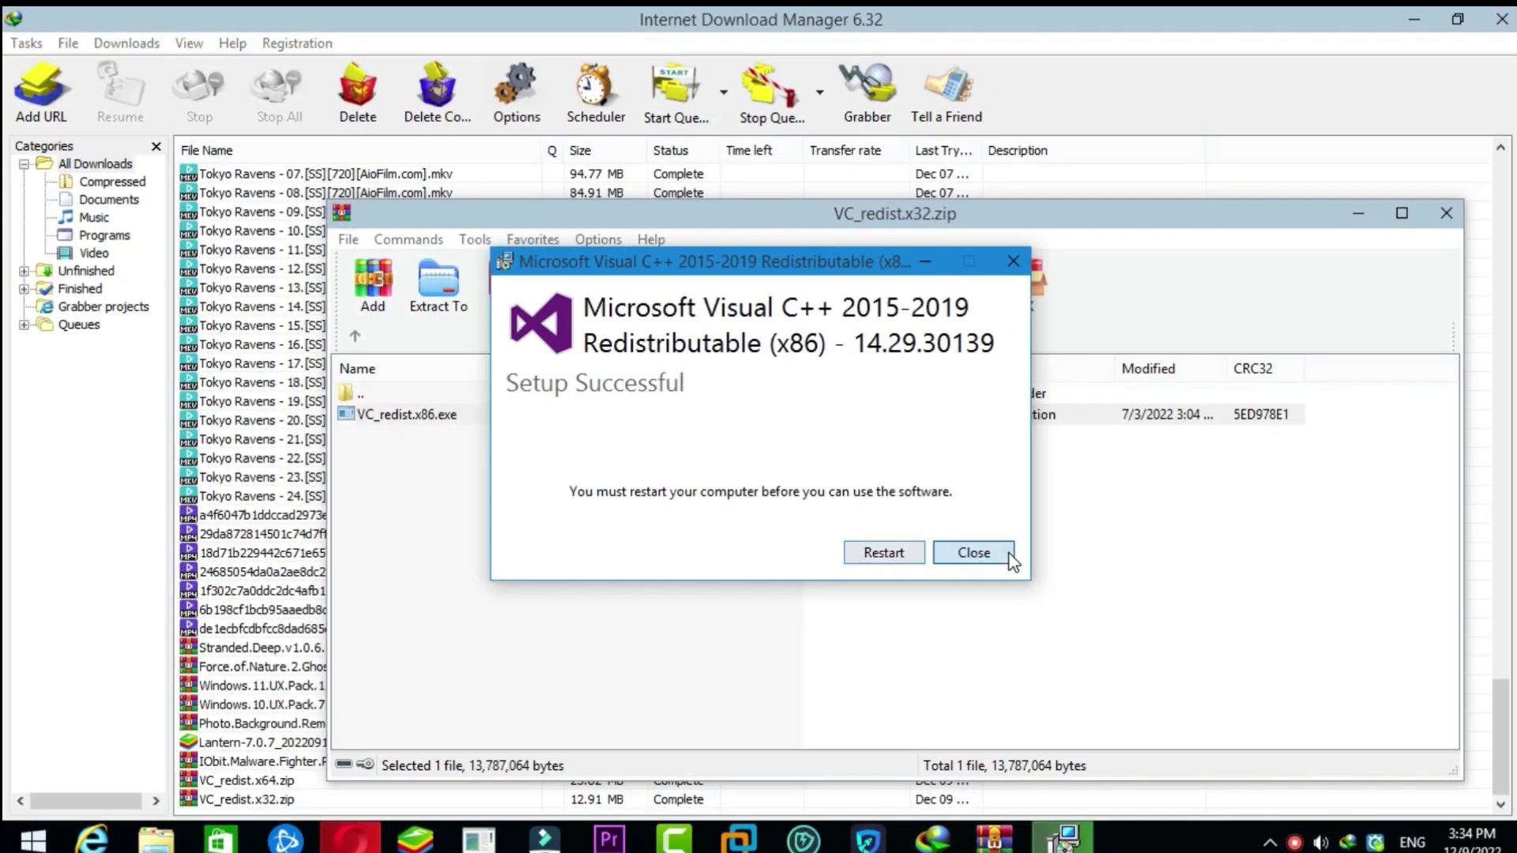
click(1015, 539)
click(1446, 213)
click(1415, 19)
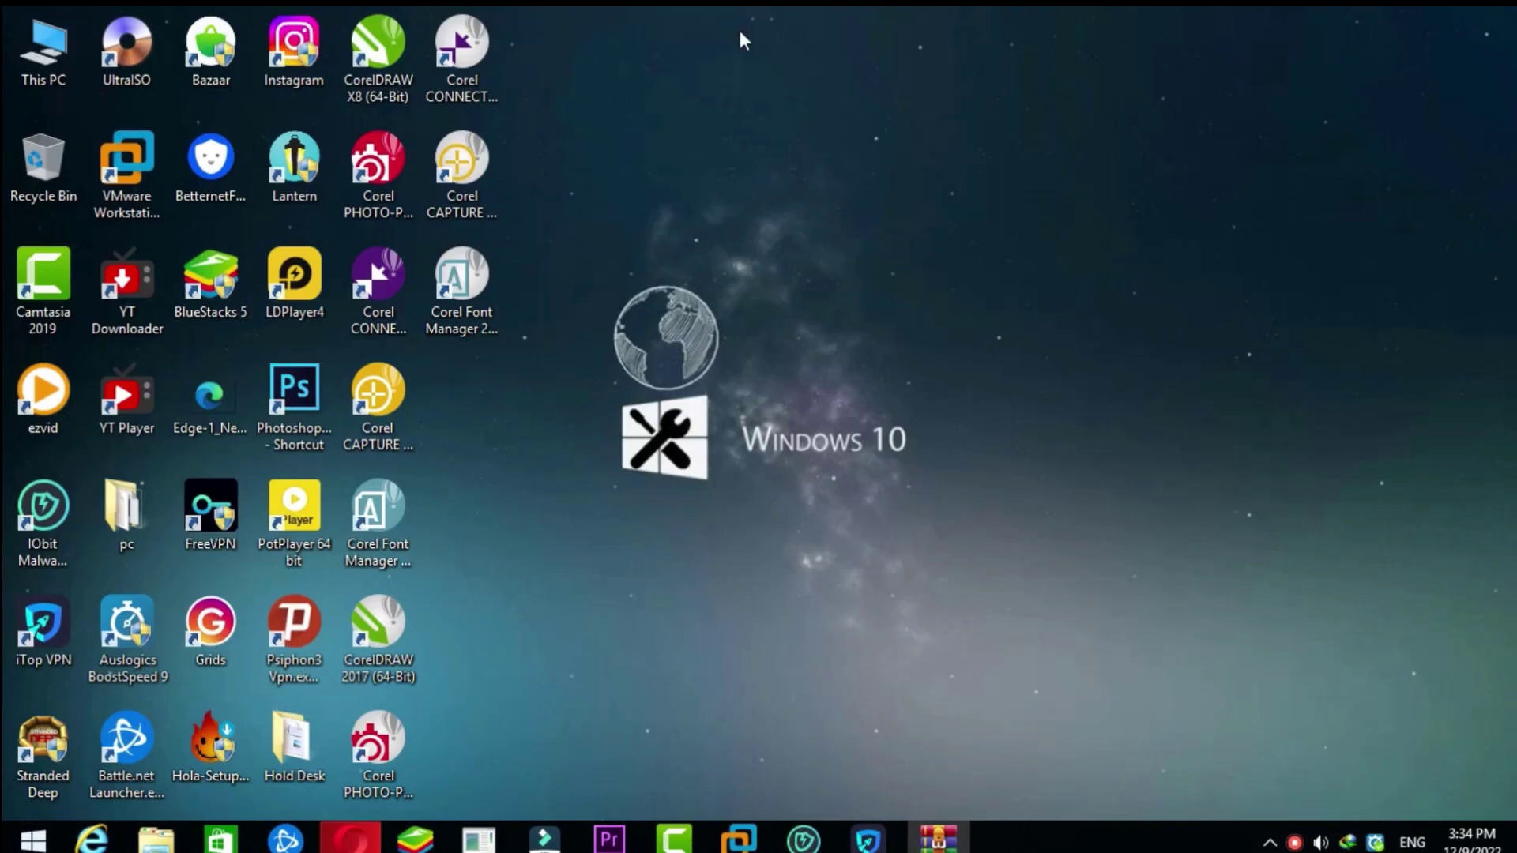
Step: Test CorelDRAW X8 (64-Bit) by creating a new Letter document with the default settings, and close the program
double_click(399, 51)
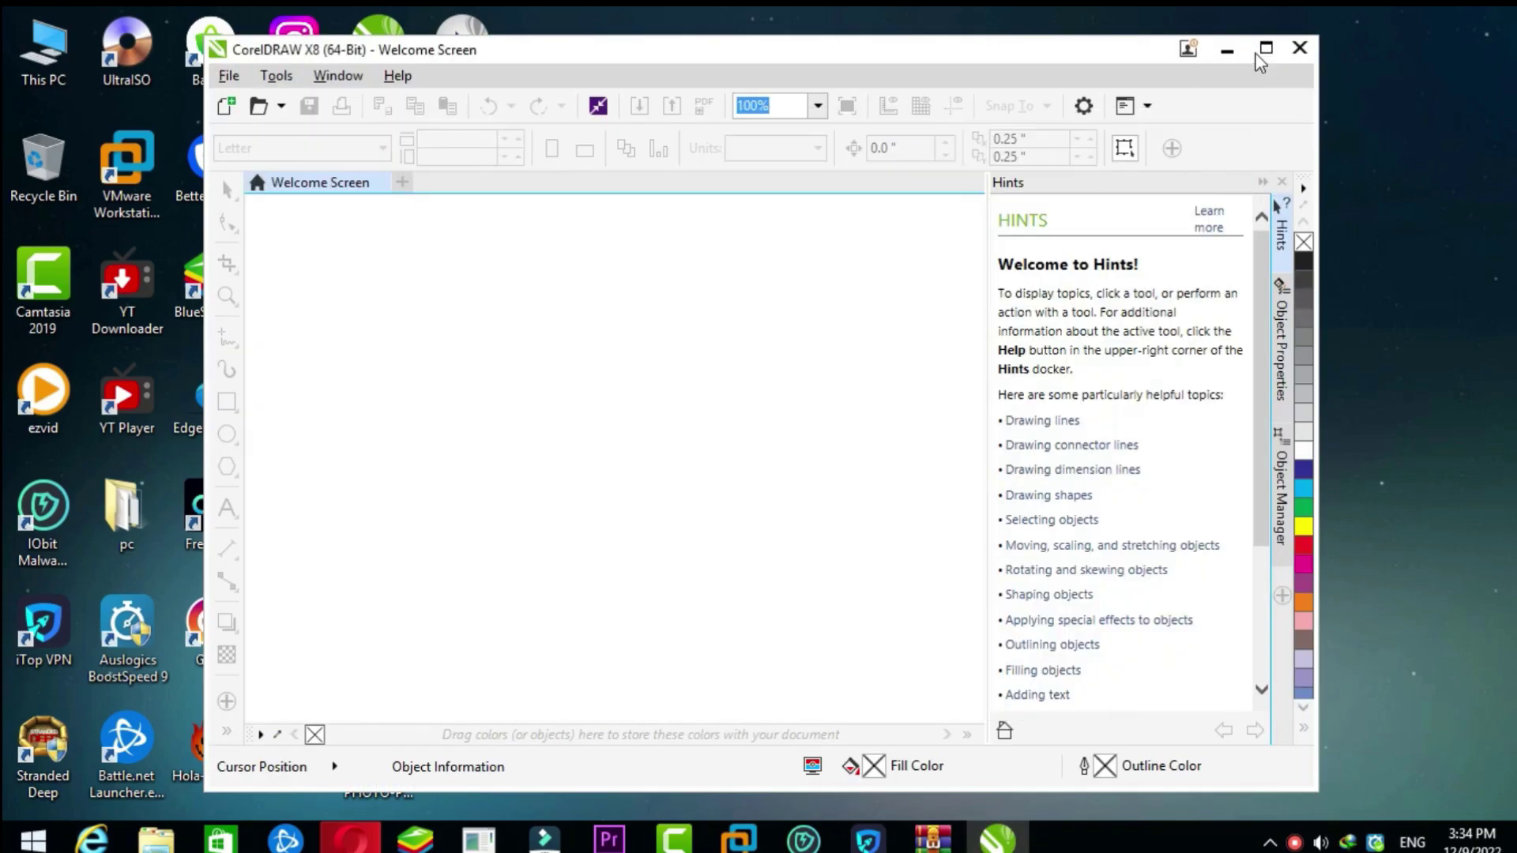
click(1266, 48)
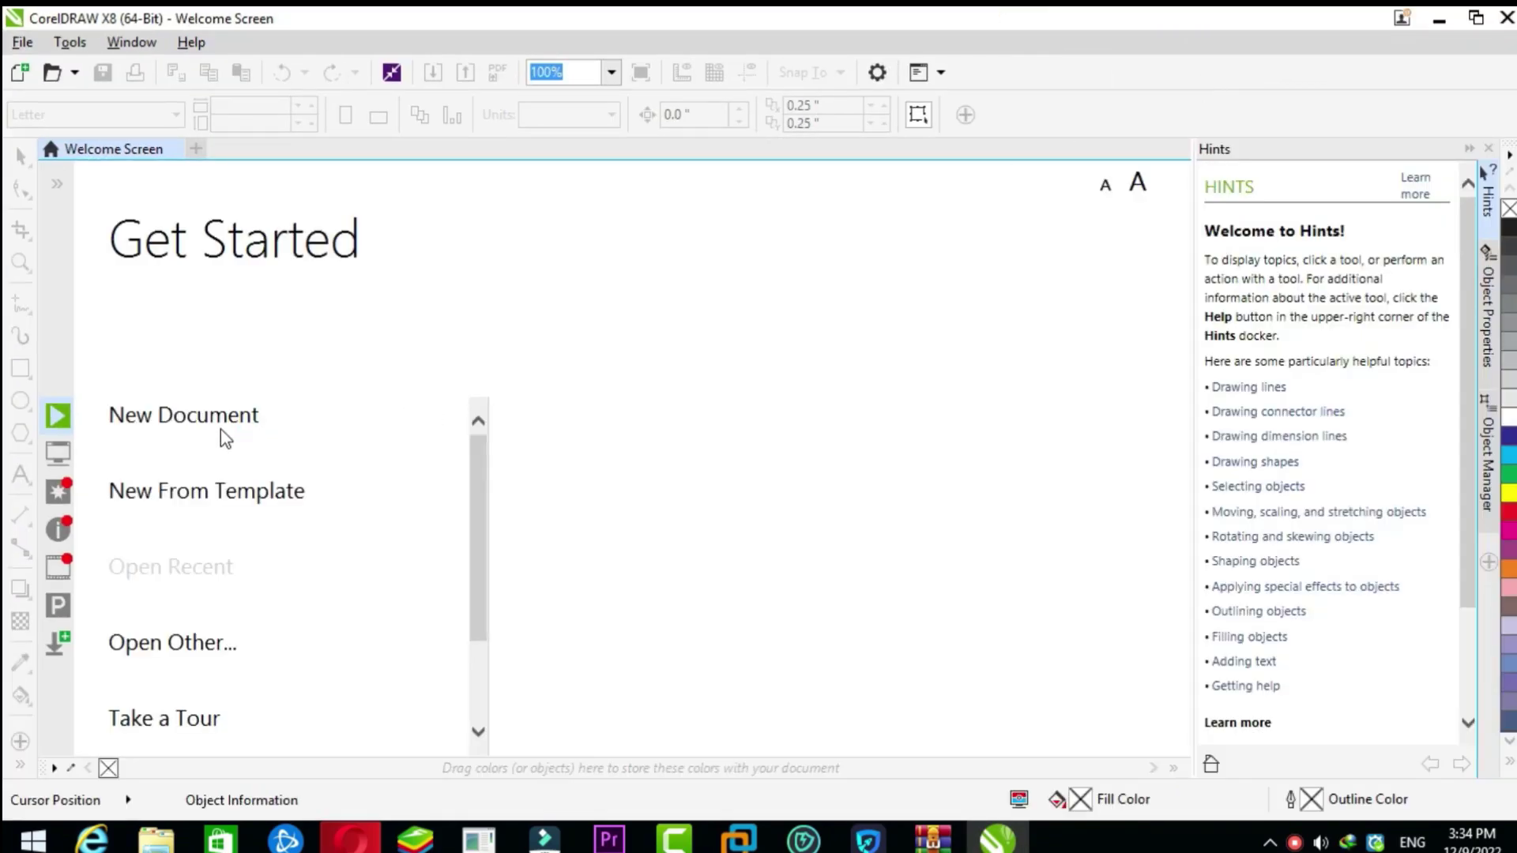
click(225, 421)
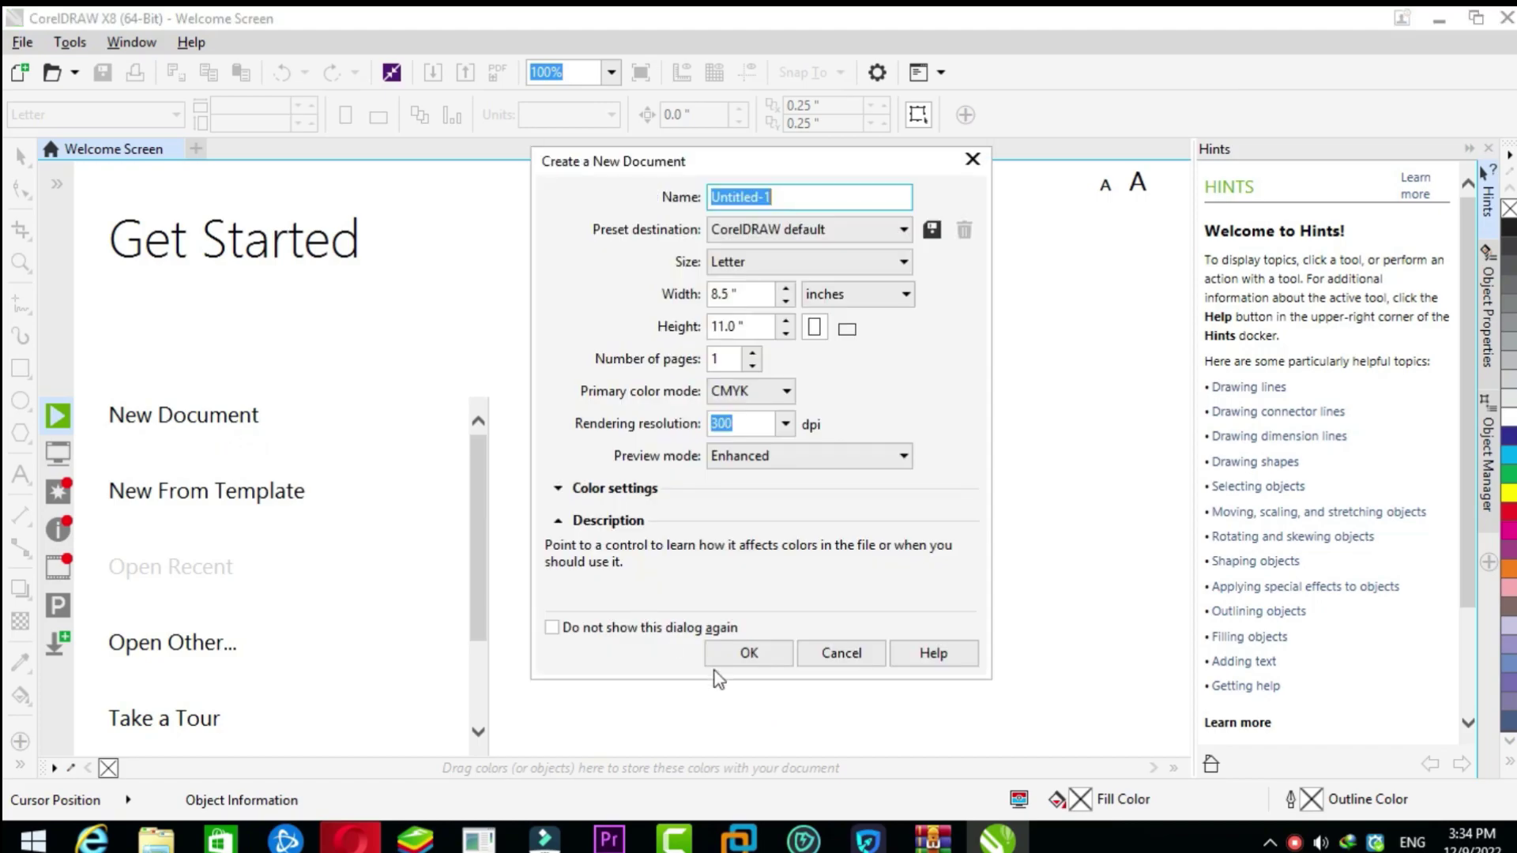
click(749, 663)
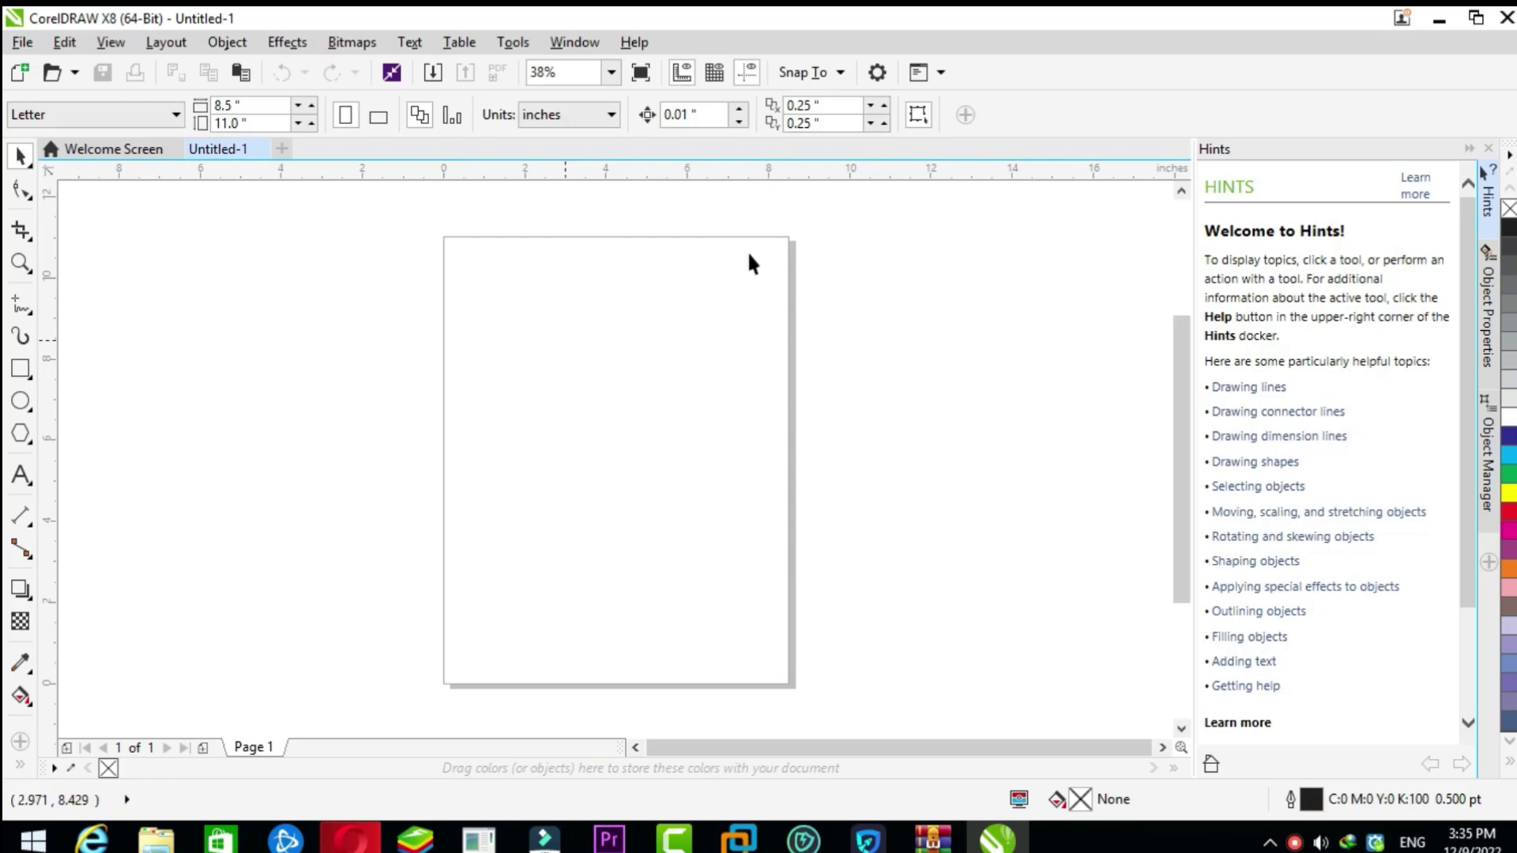
click(1506, 17)
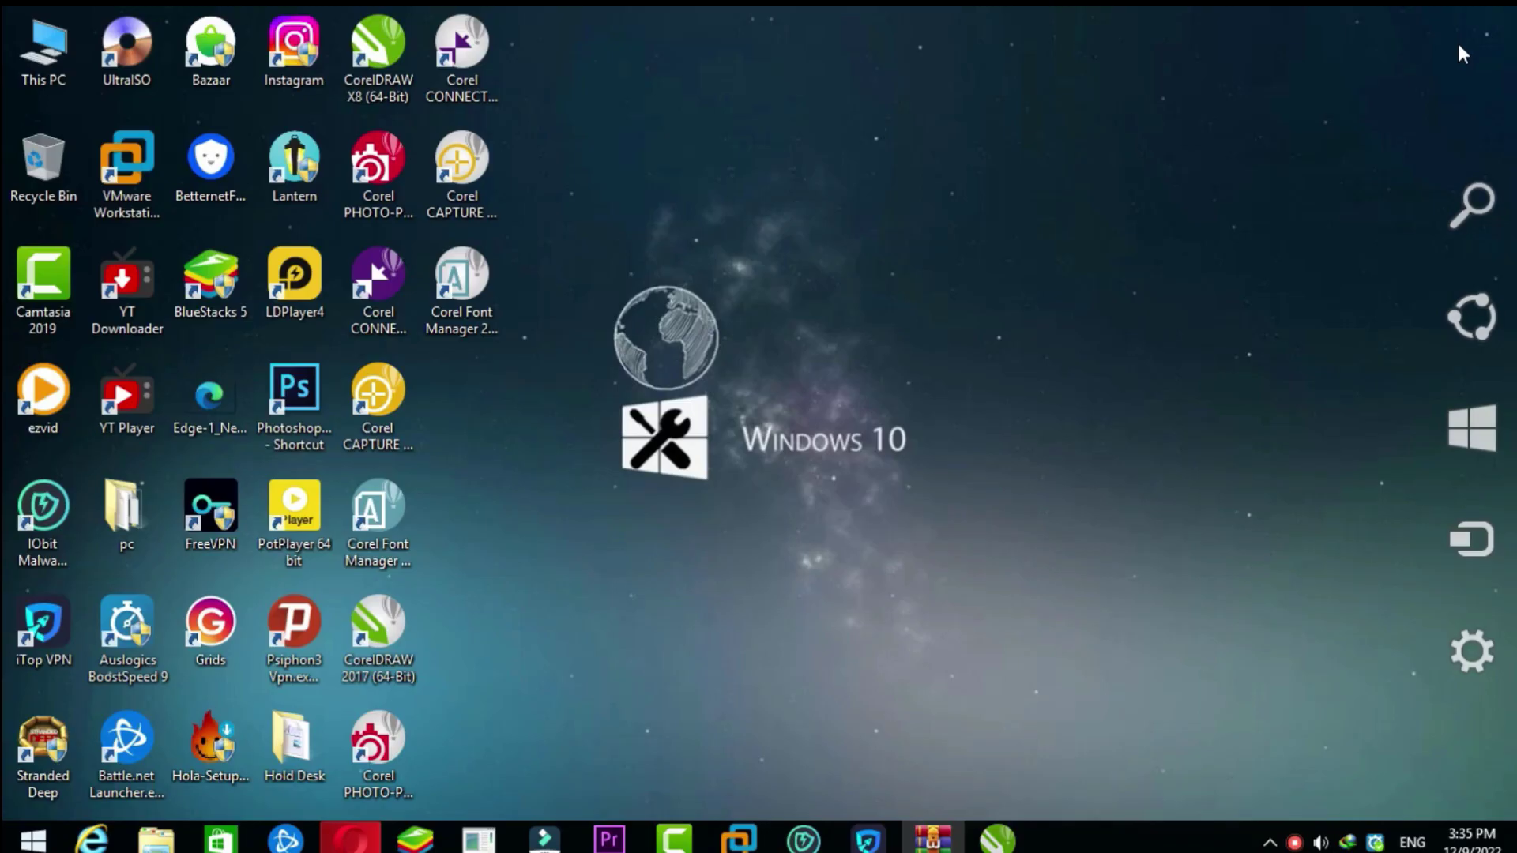
Step: Launch CorelDRAW 2017 (64-Bit) and dismiss its Start Creating screen and sign-in notice
double_click(394, 620)
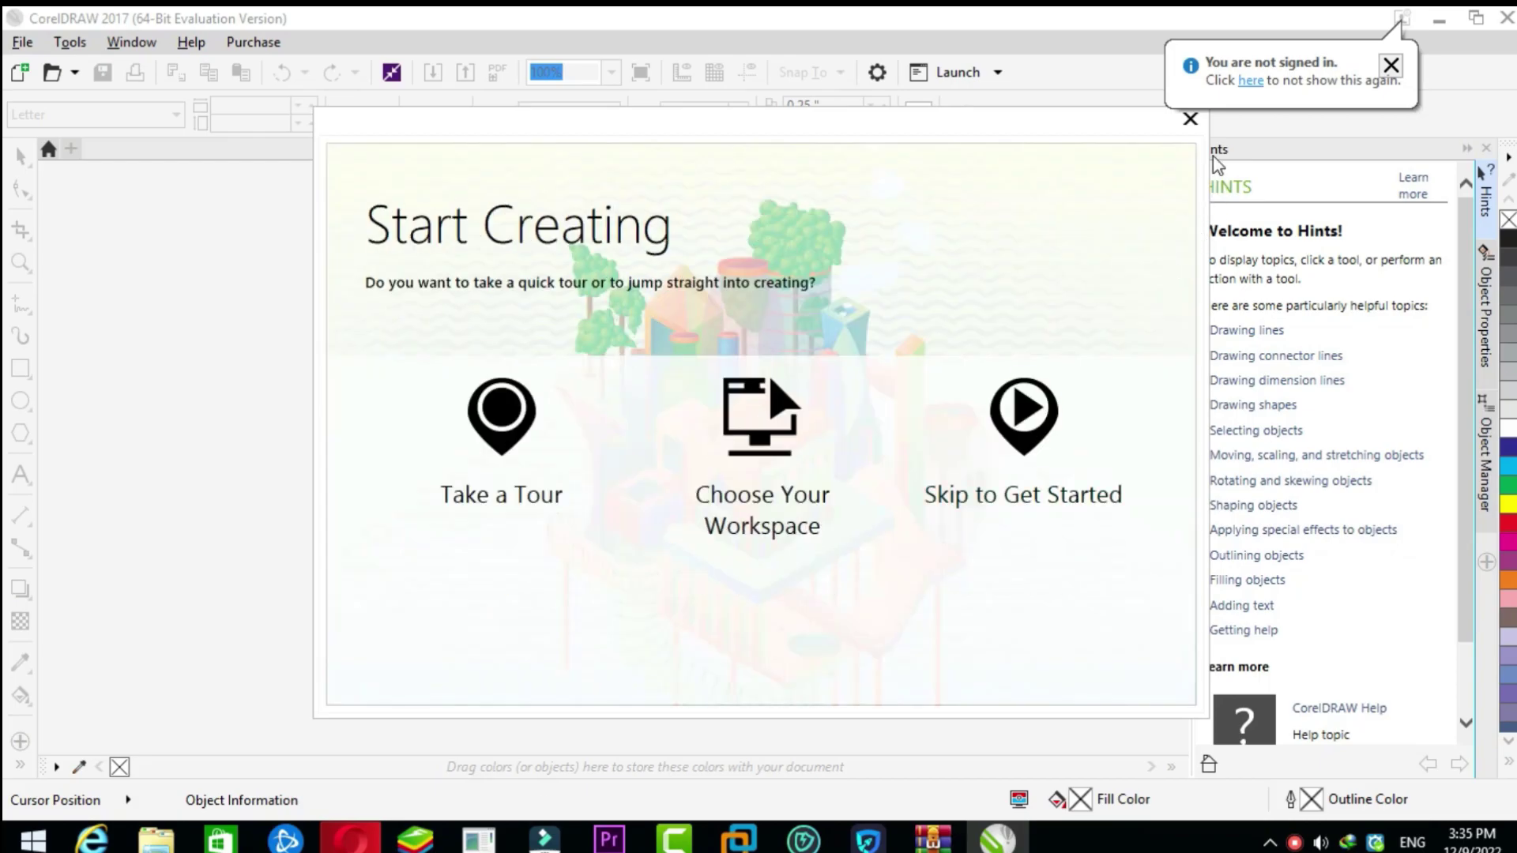
click(1190, 118)
click(1392, 66)
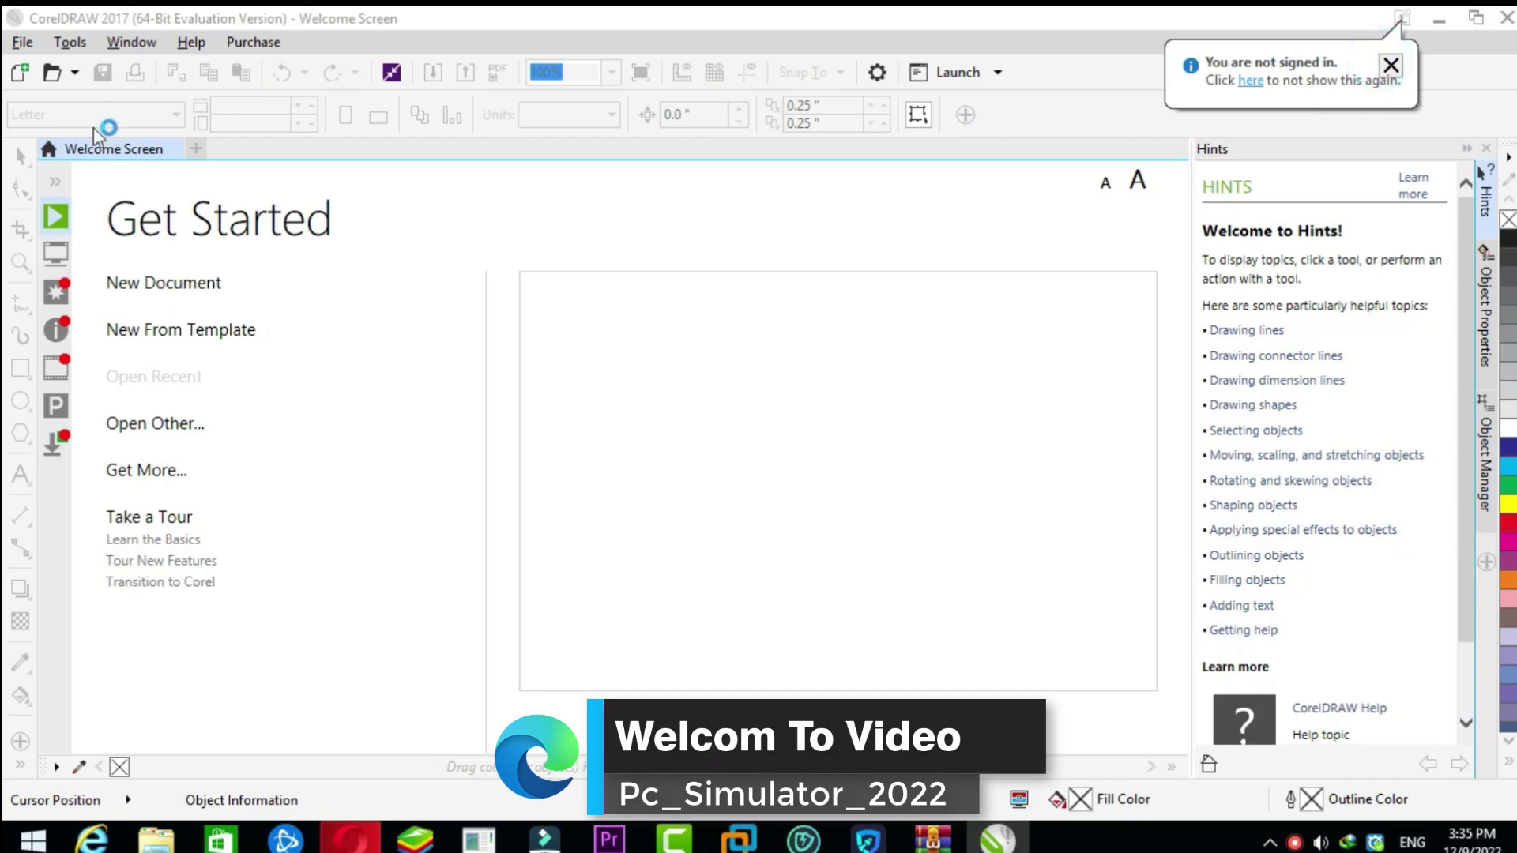
Step: Create a new Letter document with the default settings in CorelDRAW 2017, and close the program
click(127, 281)
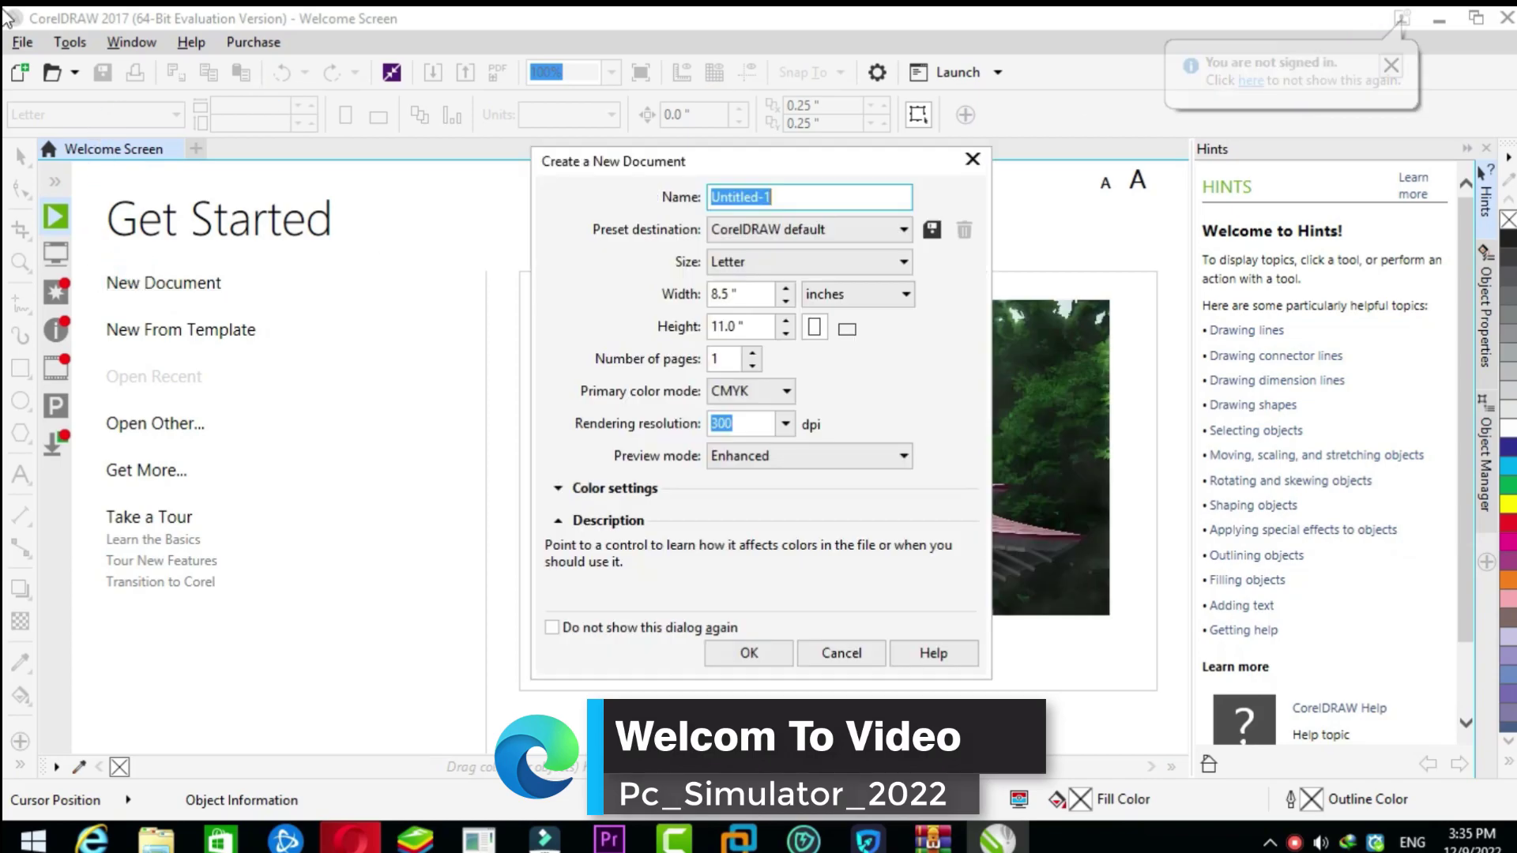
click(758, 654)
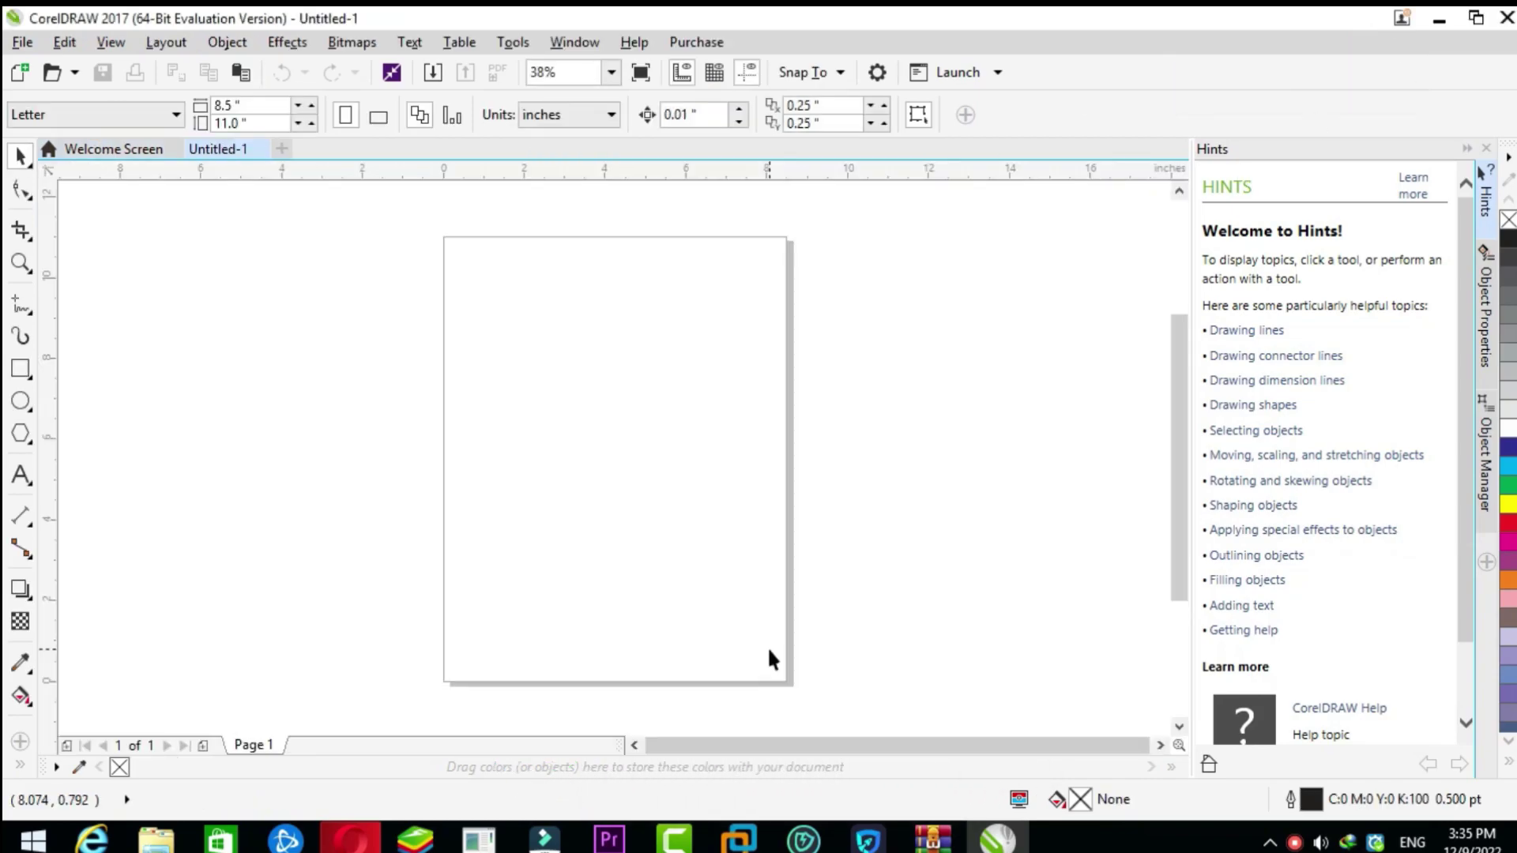
scroll(666, 485, down, 3)
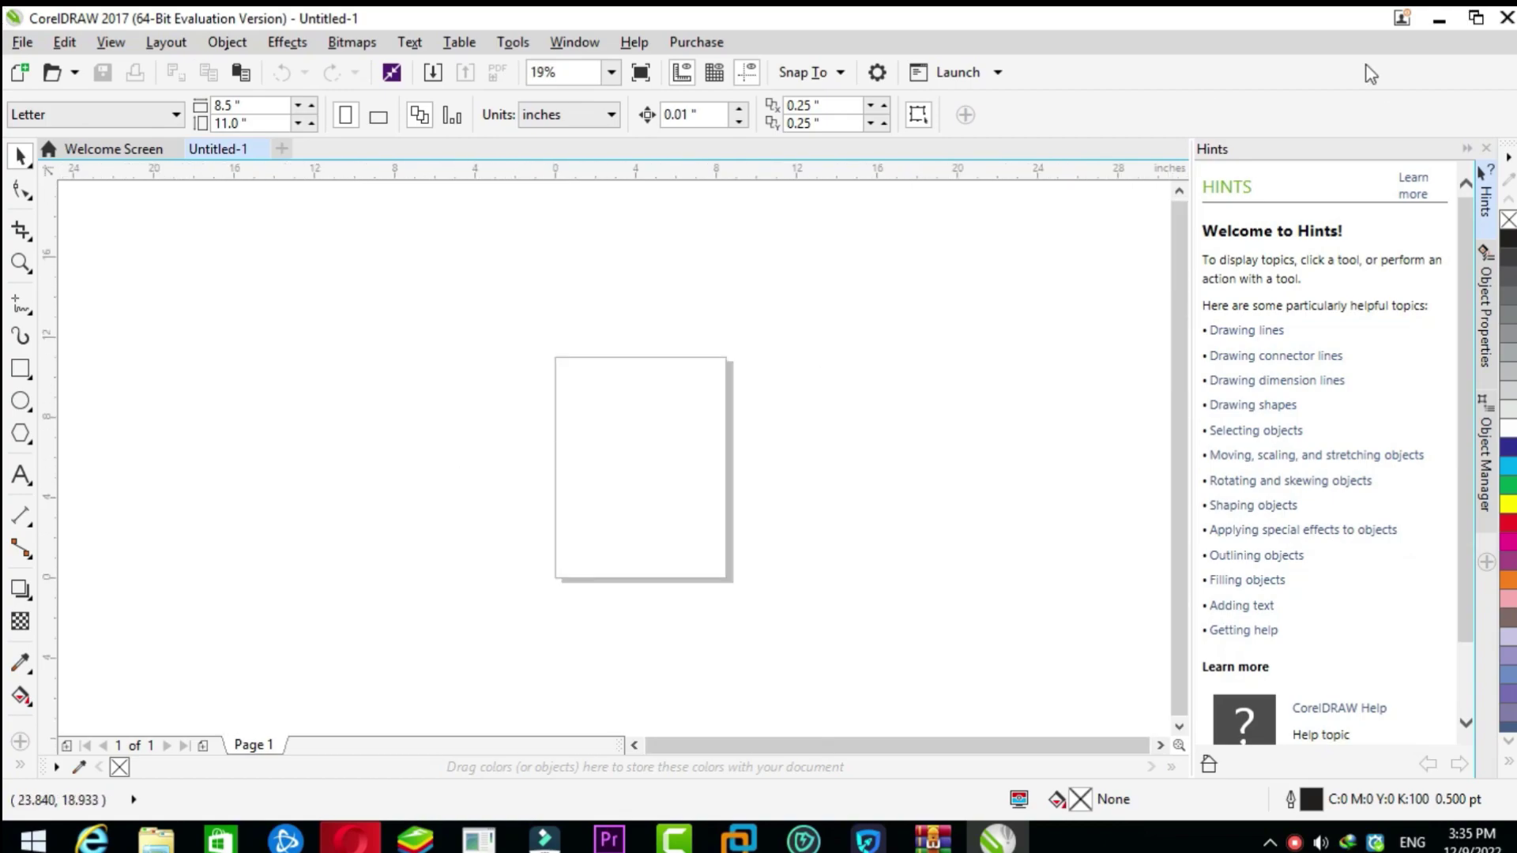
click(1505, 18)
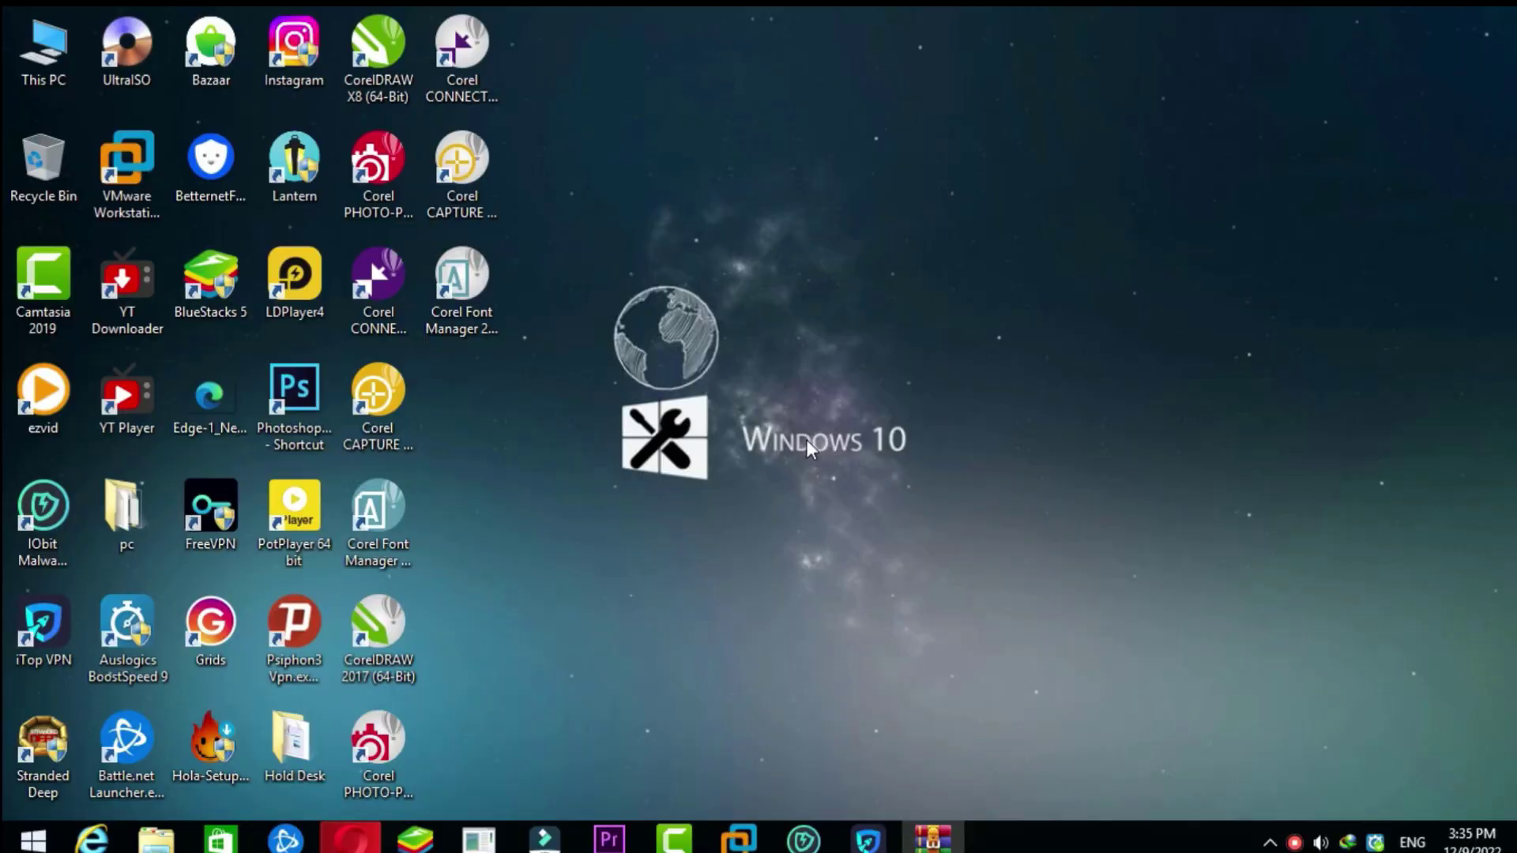